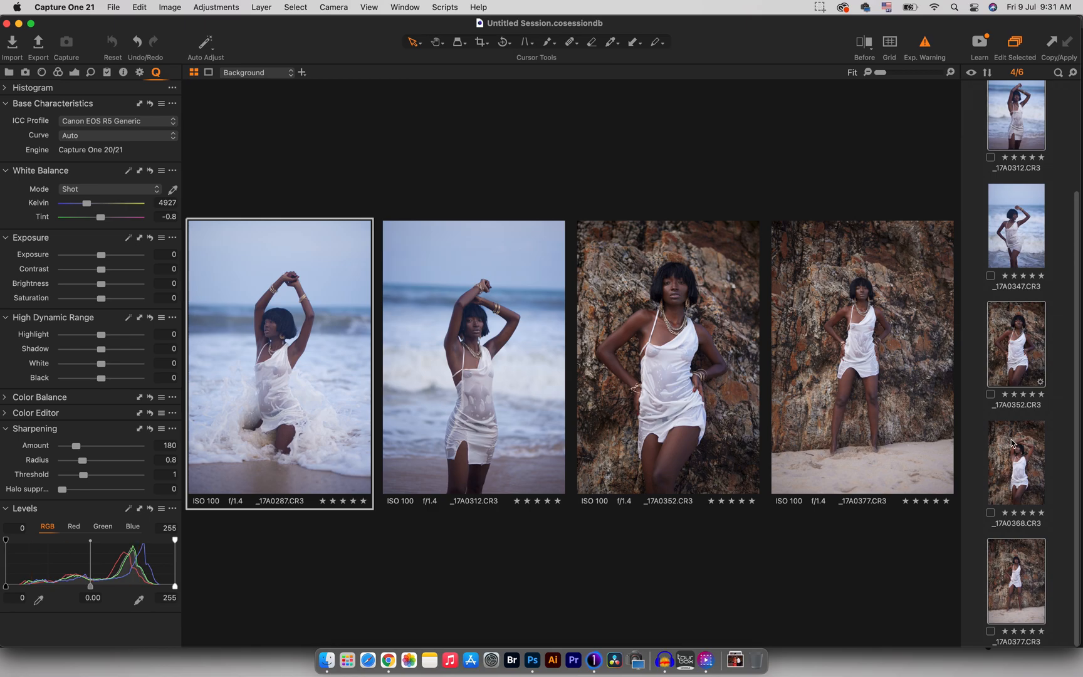
Select photo _17A0352.CR3 and set its ICC profile to Canon EOS R5 ProStandard
left_click(1018, 349)
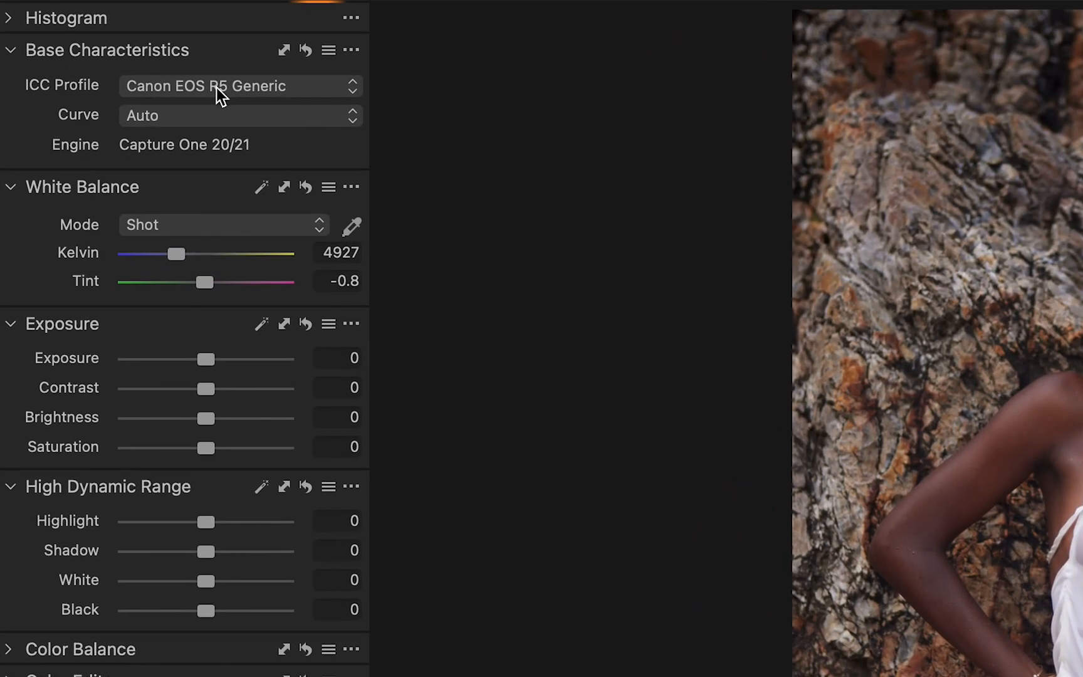
left_click(220, 96)
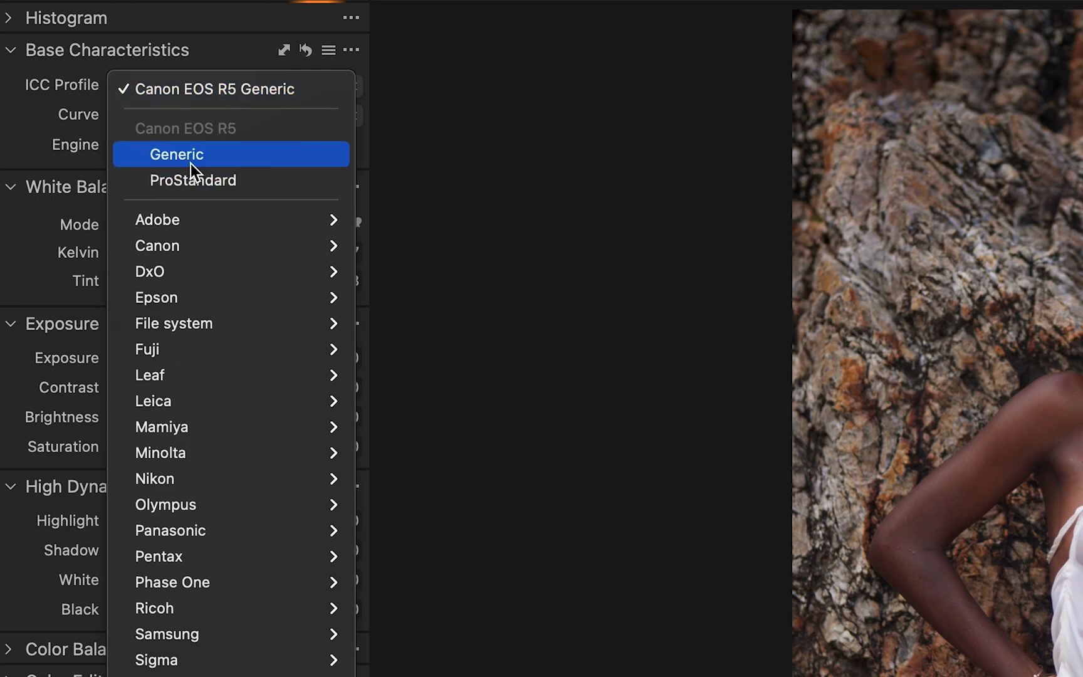
left_click(195, 182)
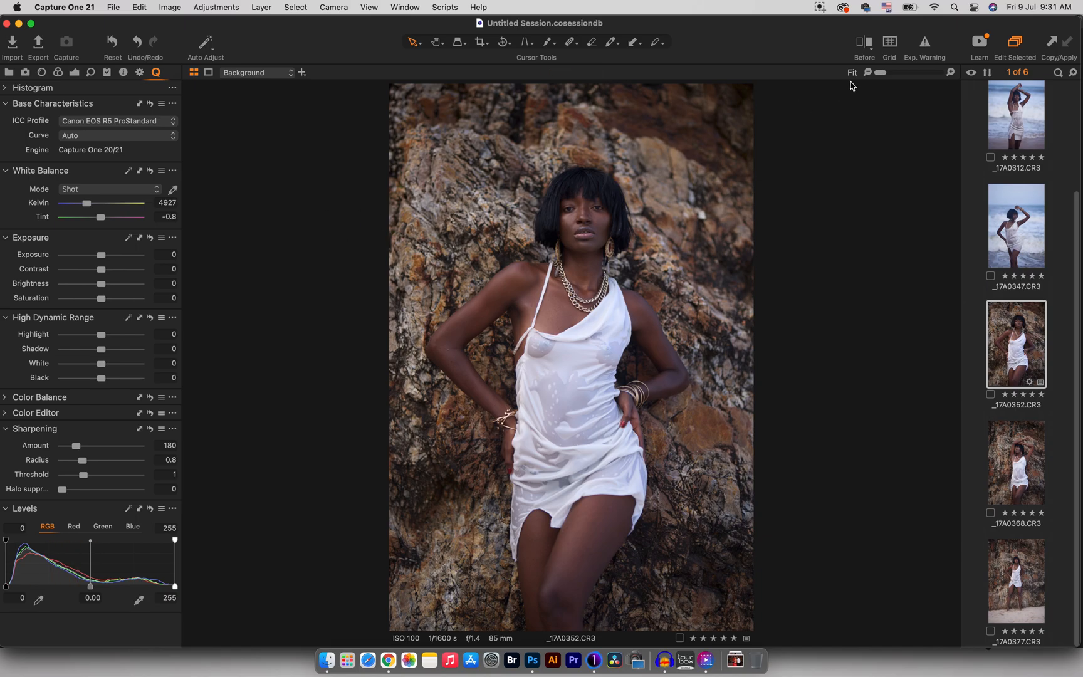
Turn on the exposure warning and raise the photo's Exposure to 0.5
left_click(924, 44)
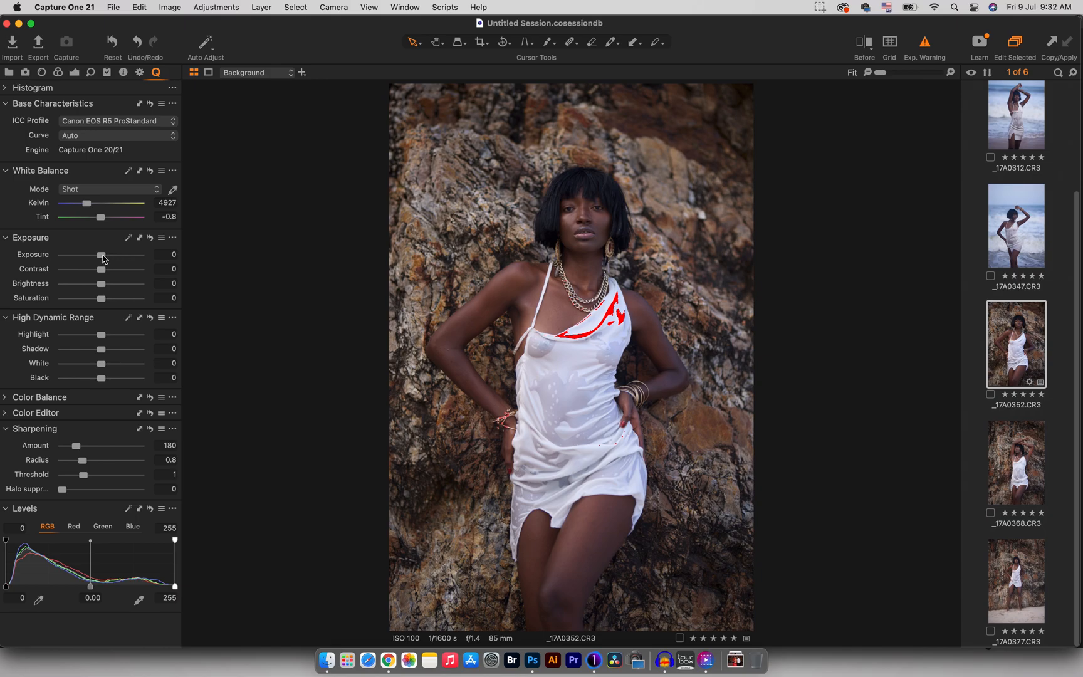
left_click_drag(102, 257, 108, 258)
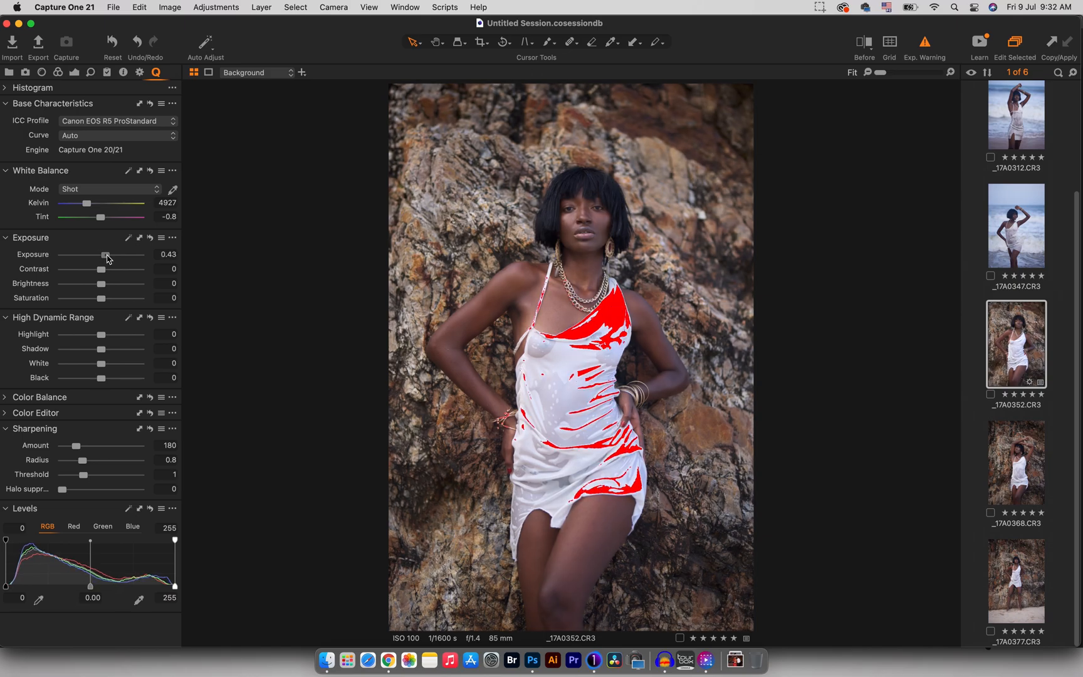
left_click_drag(108, 258, 109, 258)
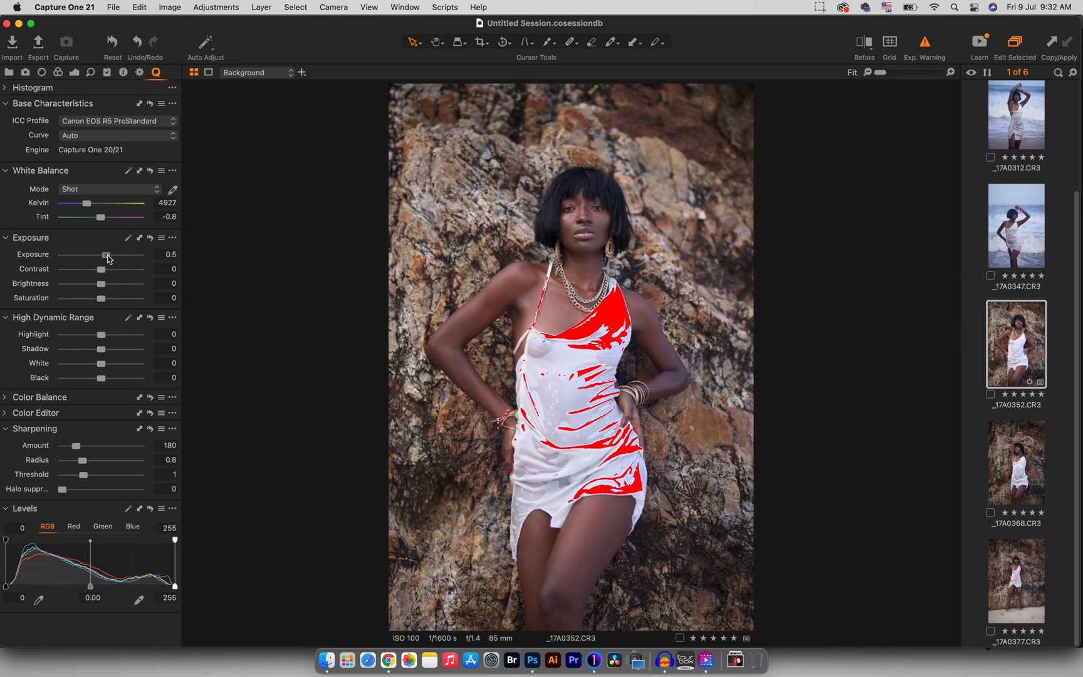
Push Exposure to 4 and compare the photo with the exposure warning off and on
left_click_drag(108, 258, 140, 255)
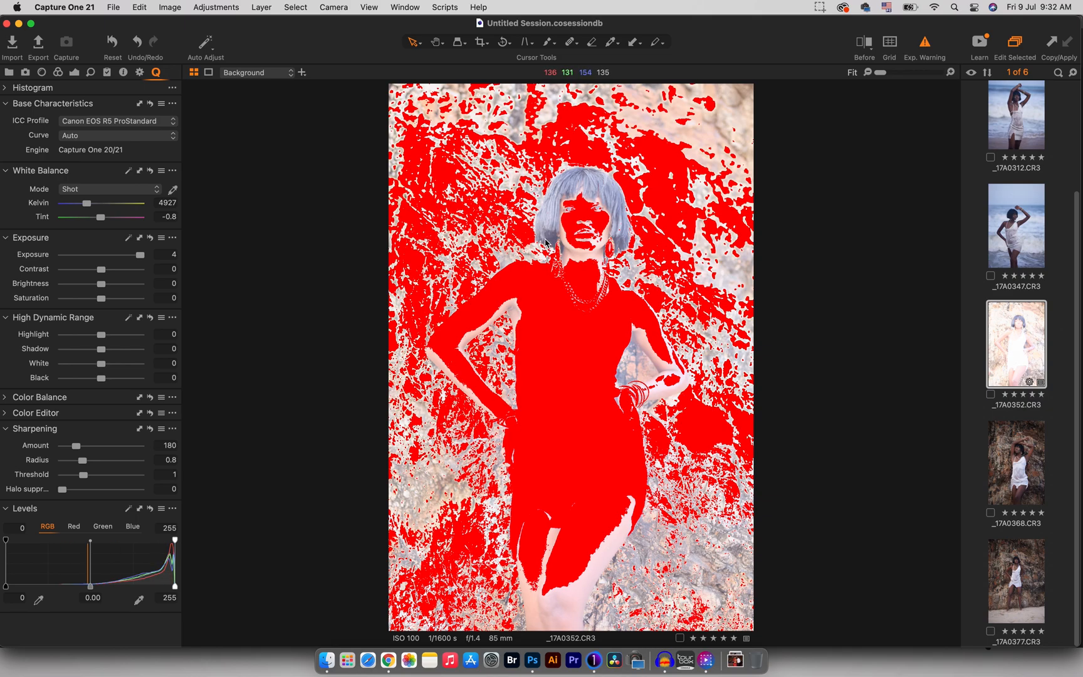
left_click(924, 44)
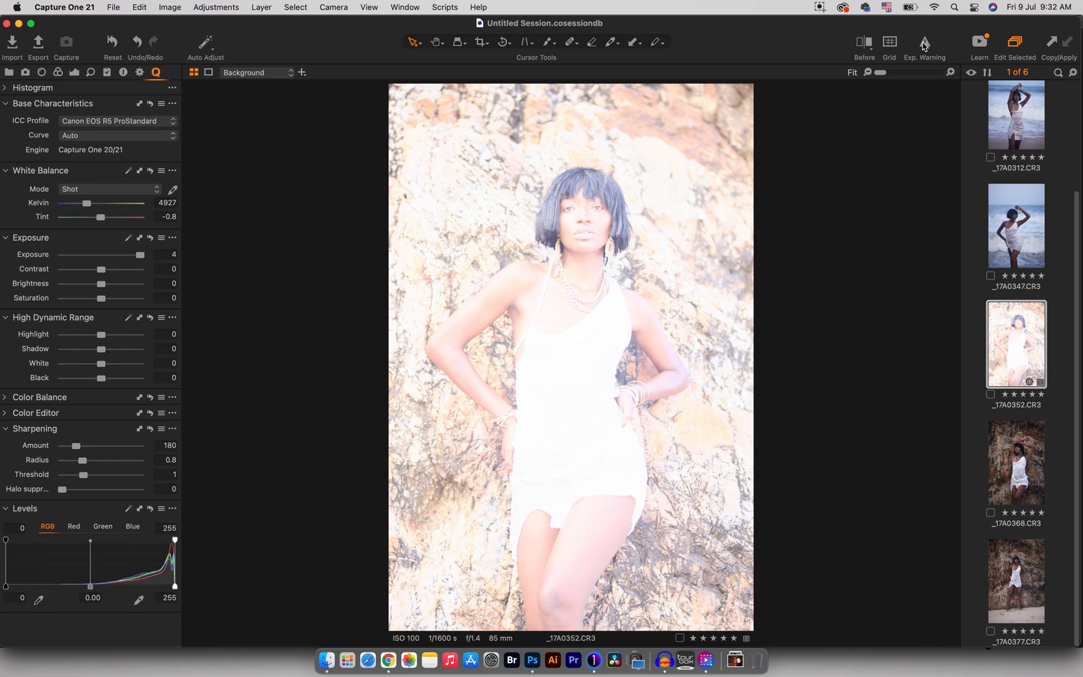
left_click(924, 44)
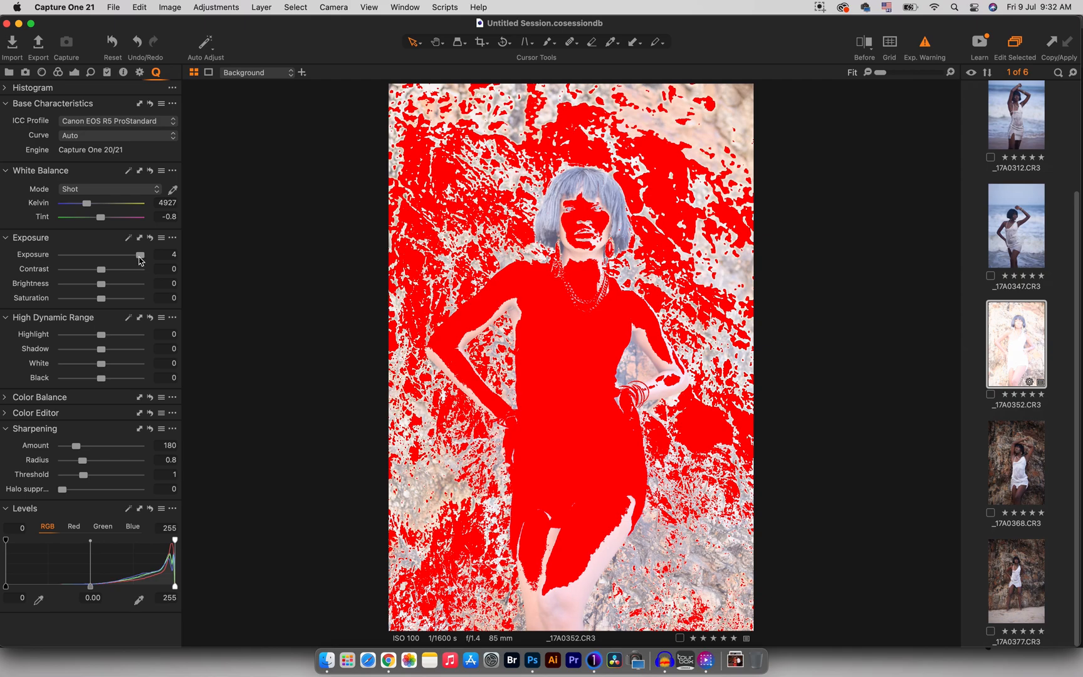
Set Exposure to 0.68 and the High Dynamic Range values to Highlight -39, Shadow 10 and Black -22
left_click_drag(140, 256, 110, 256)
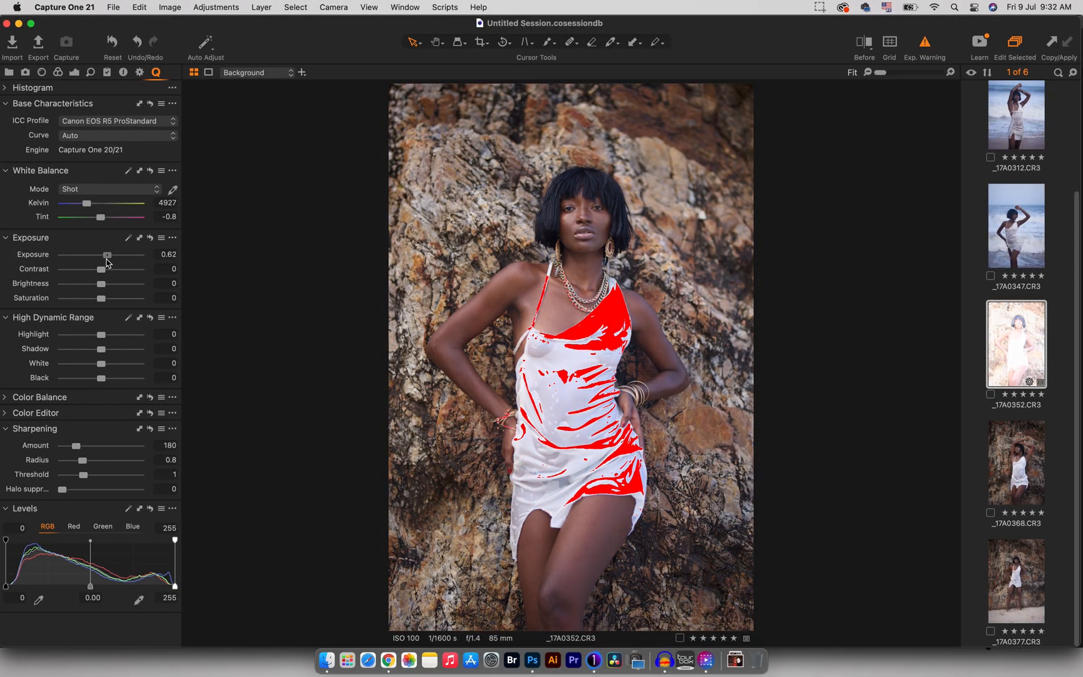
left_click_drag(109, 262, 108, 263)
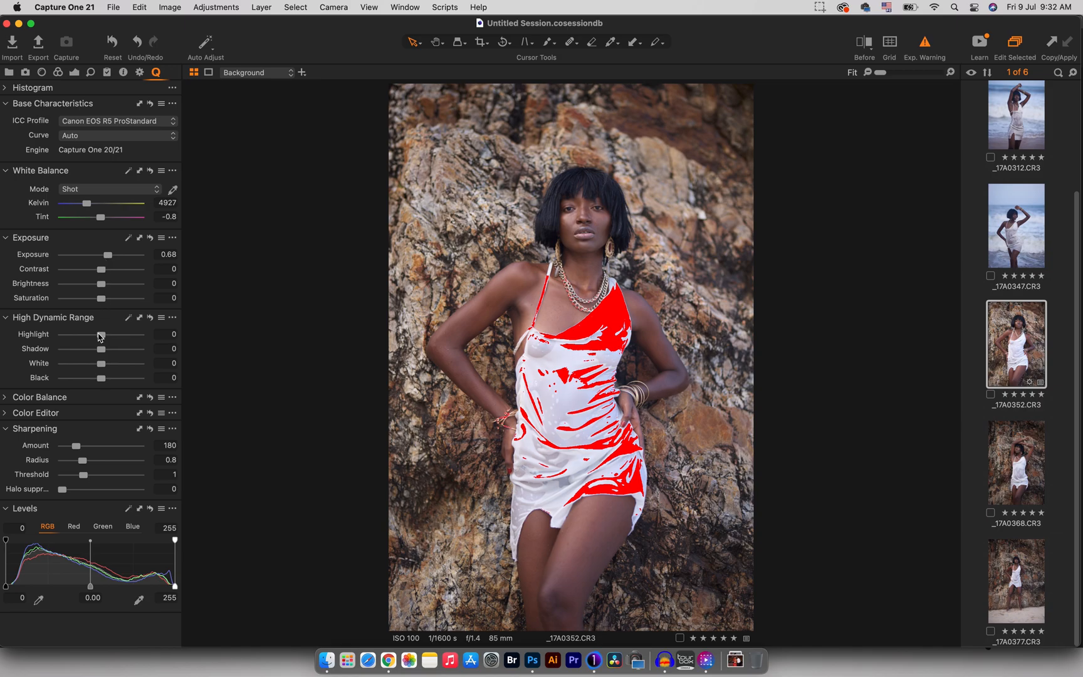
left_click_drag(98, 338, 123, 334)
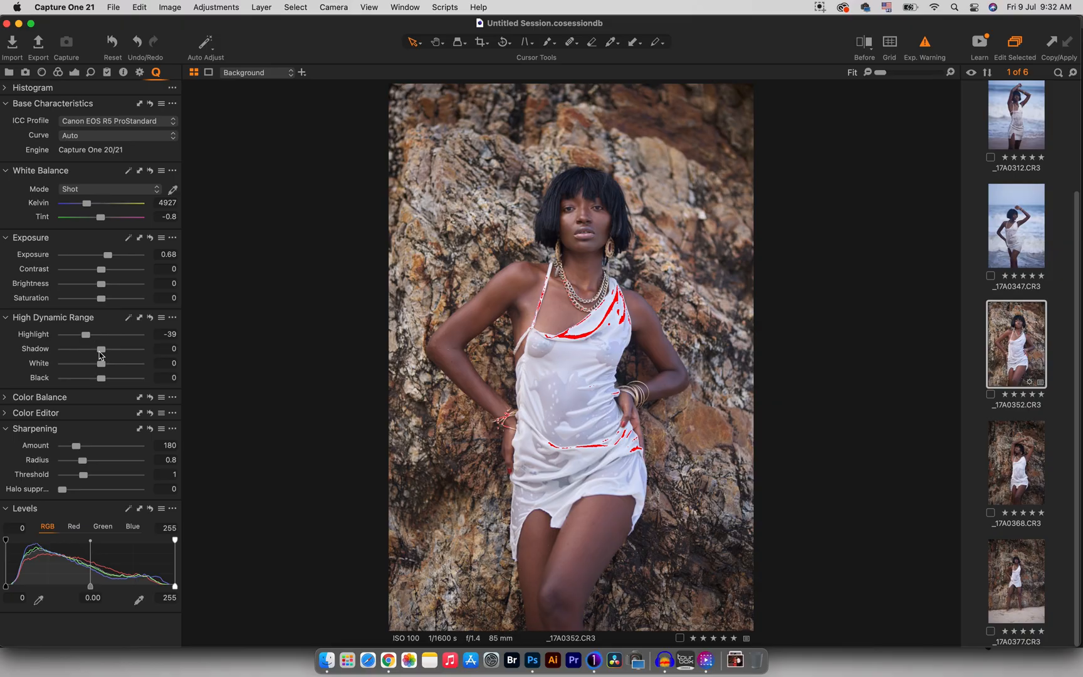
left_click_drag(101, 378, 91, 381)
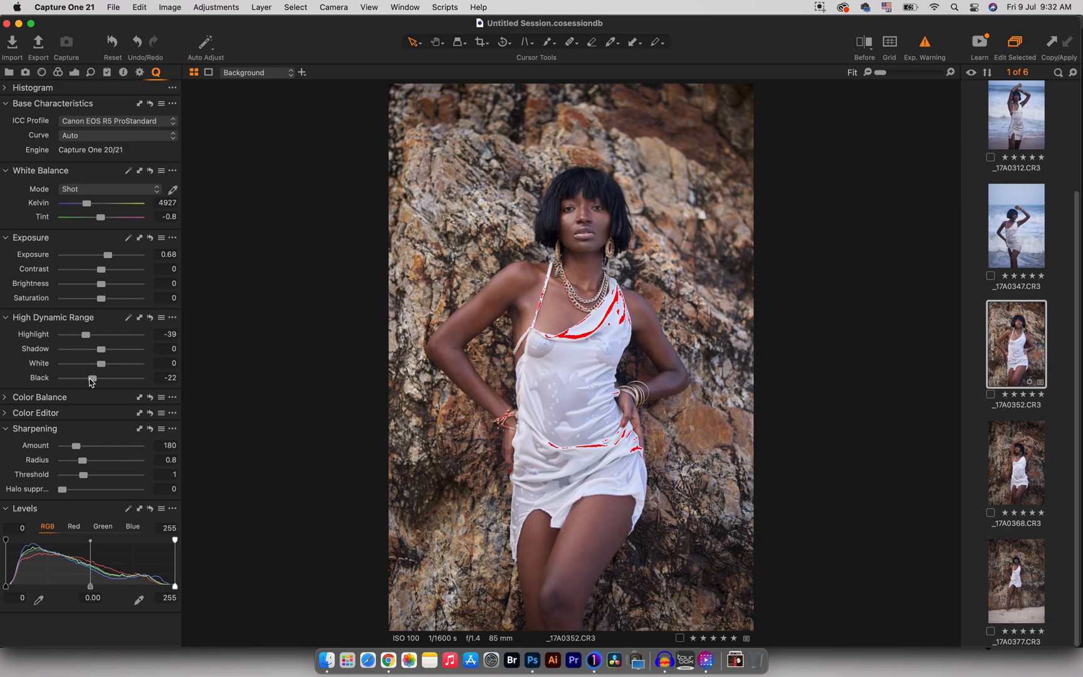
left_click_drag(102, 350, 105, 349)
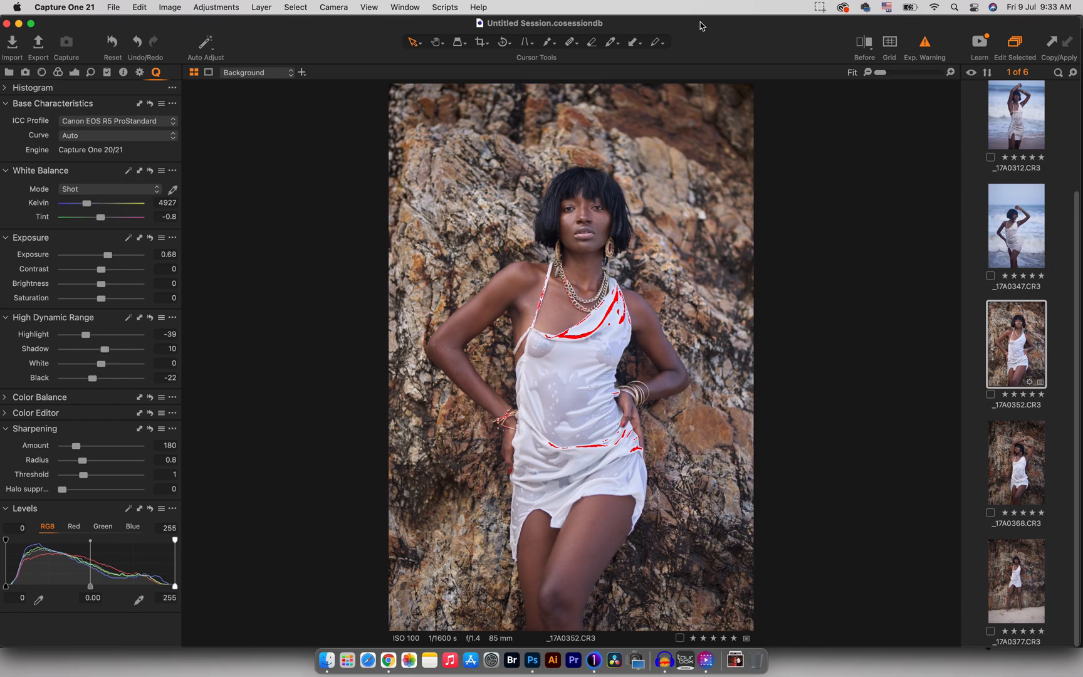
Compare the original and edited photo across the face with the before/after split view
left_click(864, 43)
left_click_drag(570, 355, 586, 261)
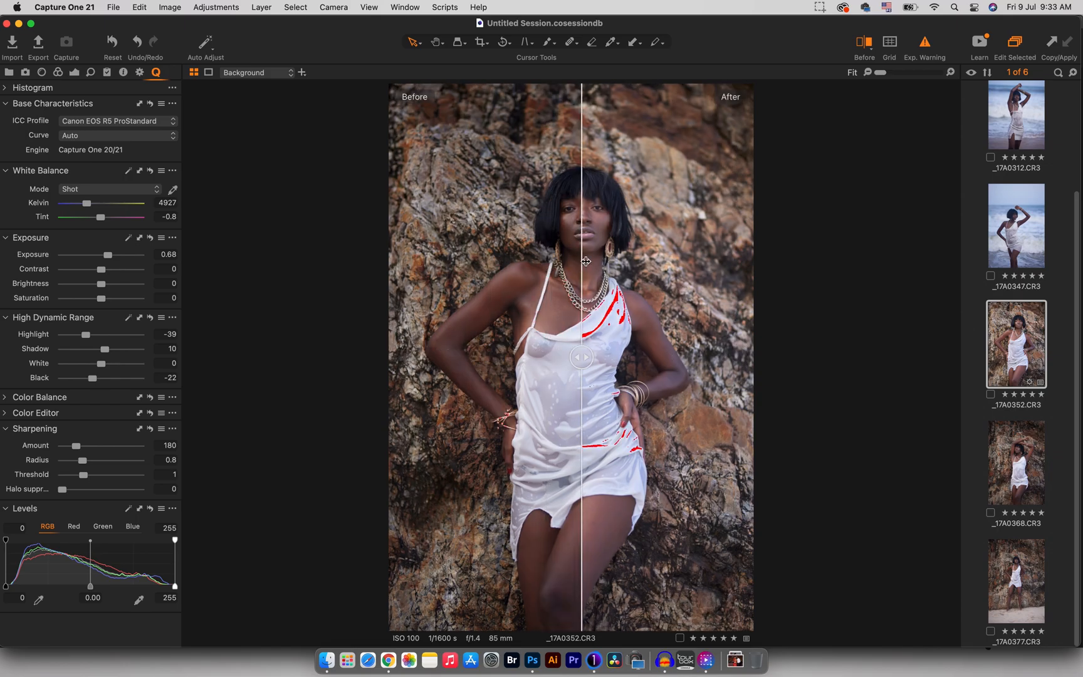
left_click(865, 43)
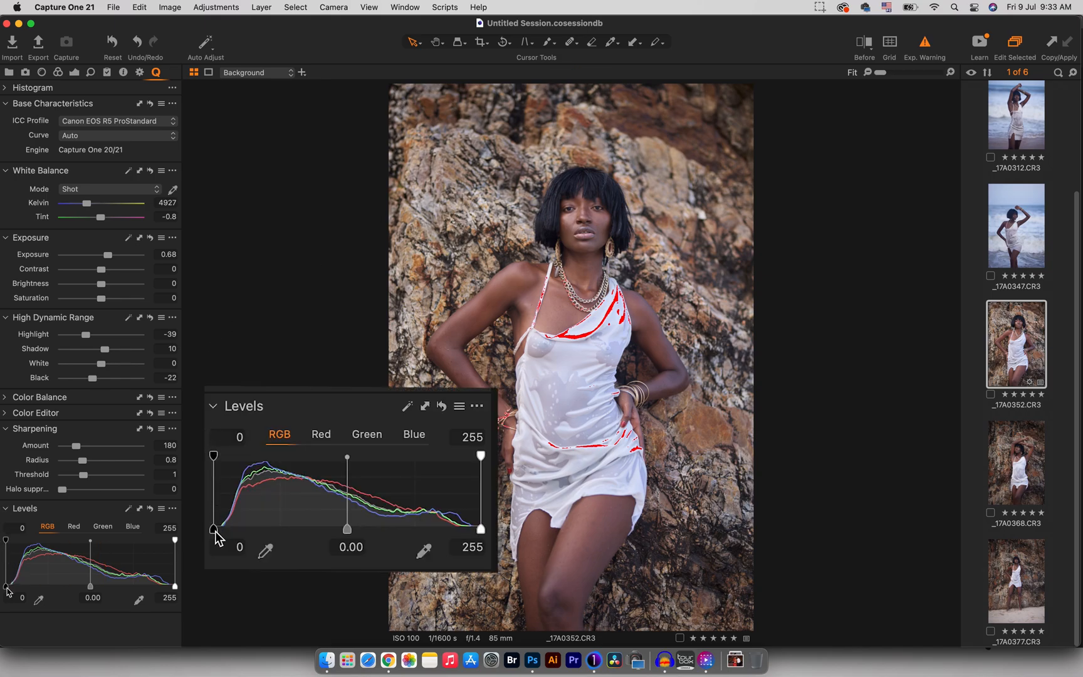
Set the RGB Levels black input point to 8 and the High Dynamic Range Shadow to 4
left_click_drag(8, 589, 13, 590)
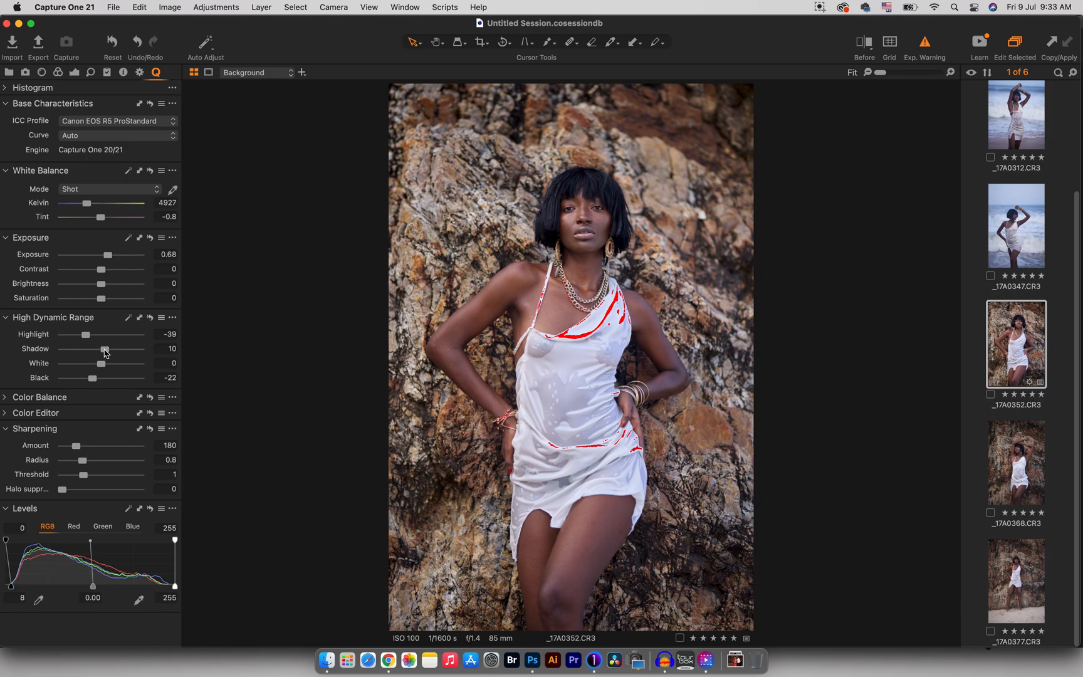
left_click_drag(104, 350, 103, 350)
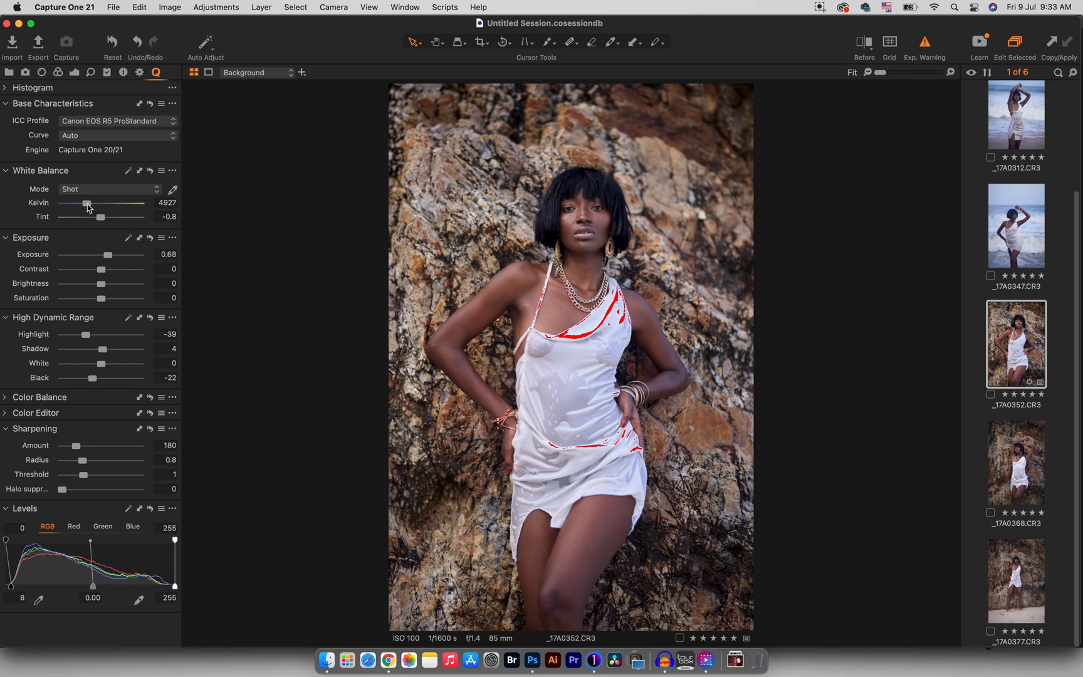
Warm the white balance by setting Kelvin to 5000
left_click_drag(88, 208, 89, 207)
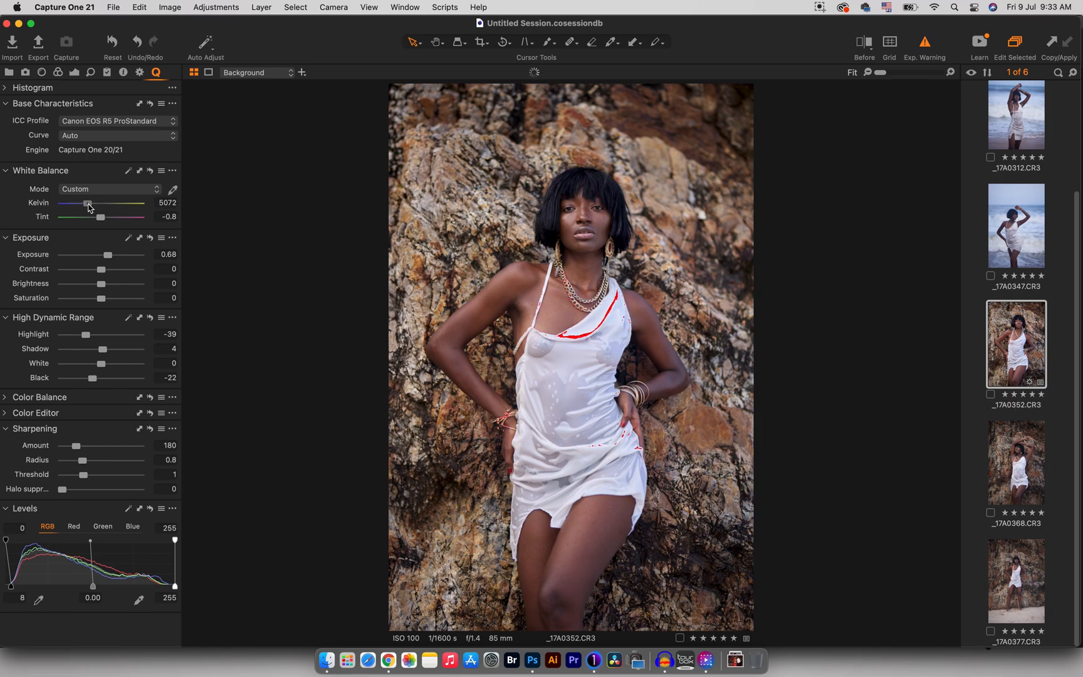
left_click(168, 203)
type("5000")
key("Return")
With the before/after split on, set Exposure to 0.59, Highlight to -29, Sharpening Amount and Threshold to 0, and Radius to 0.2
left_click(866, 42)
left_click_drag(574, 356, 373, 338)
left_click_drag(112, 260, 110, 260)
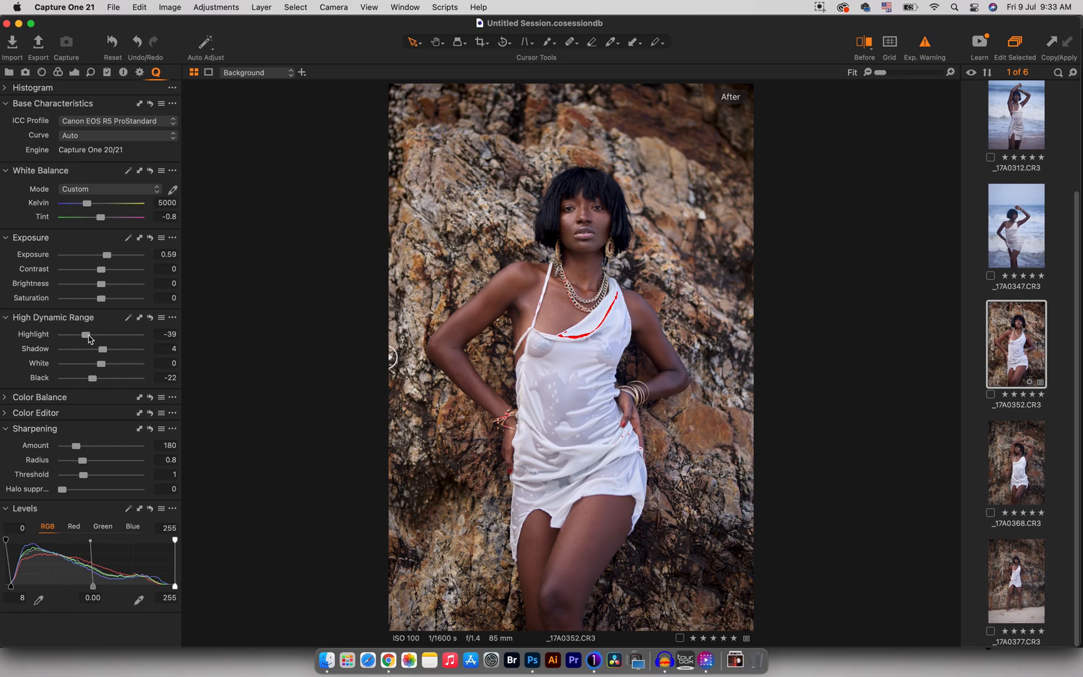
left_click_drag(89, 339, 92, 340)
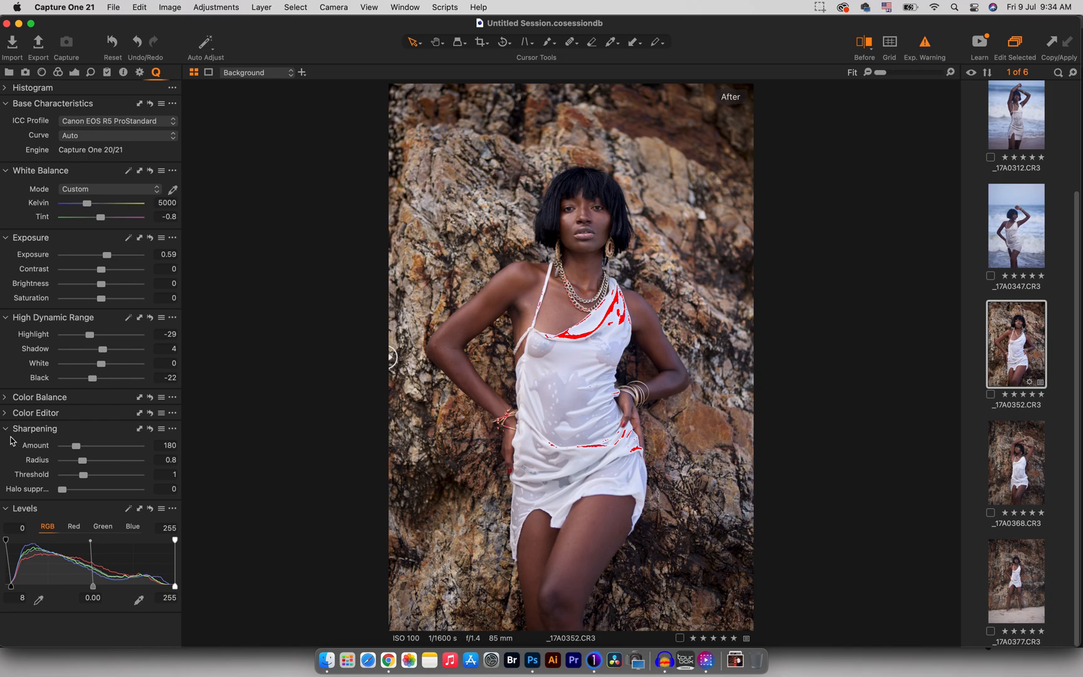
left_click_drag(77, 446, 19, 478)
Open the edited photo in Adobe Photoshop 2021 as an uncompressed 16-bit TIFF with Adobe RGB (1998), 300 px/in and 100% scale
right_click(1018, 367)
mouse_move(931, 339)
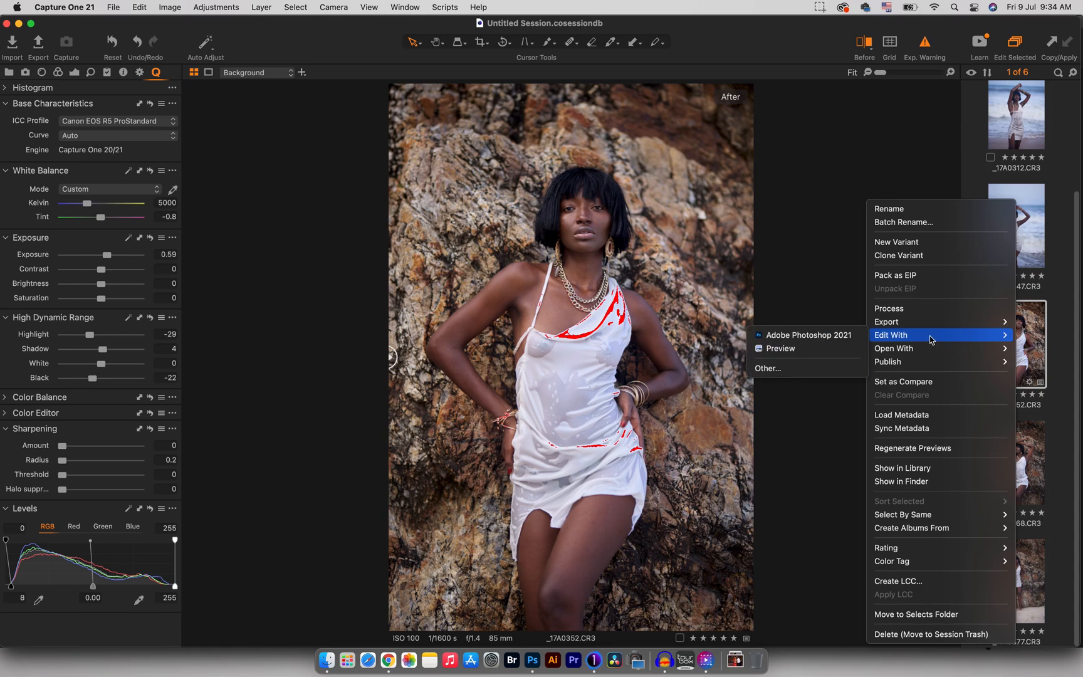
left_click(825, 336)
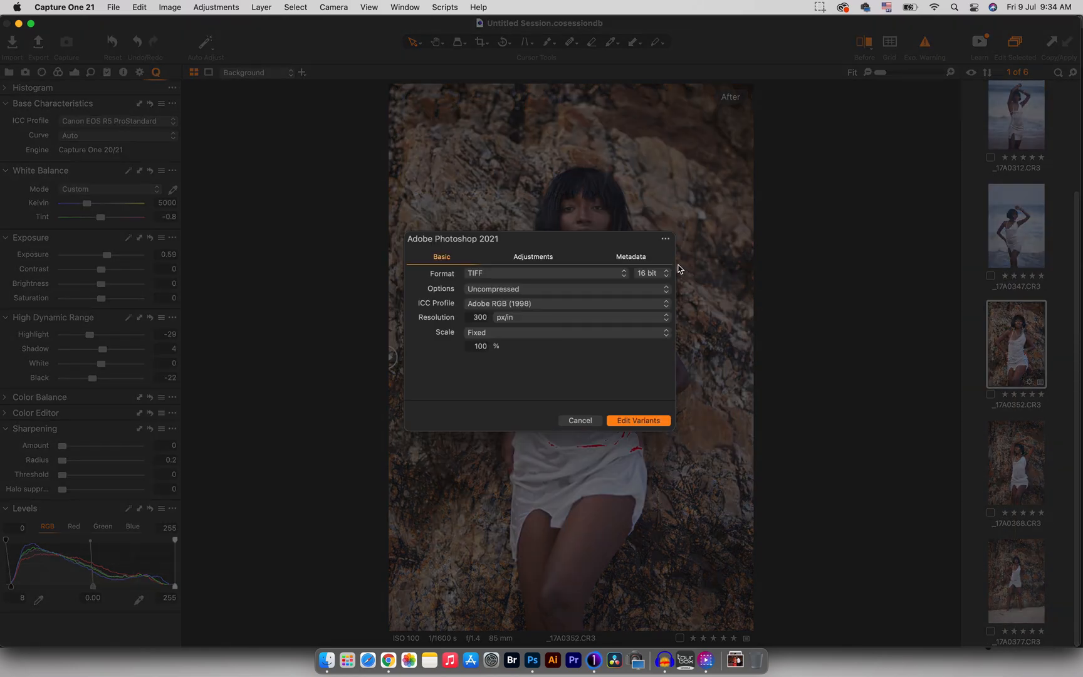
left_click(630, 421)
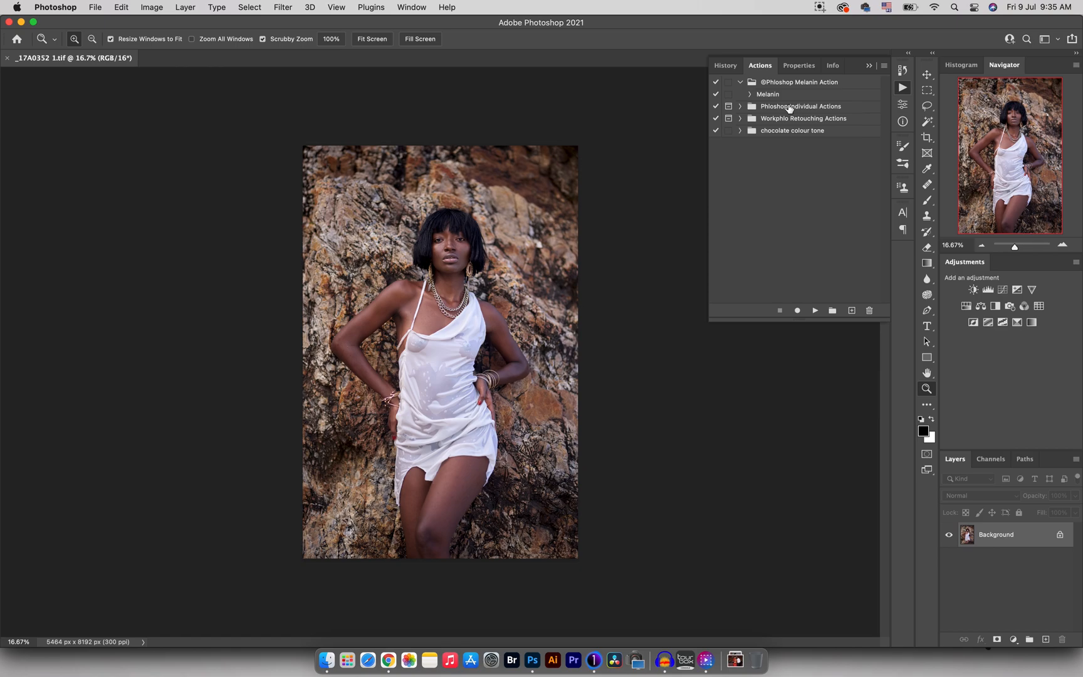
Crop the photo to a 4 : 5 (8 : 10) ratio, keeping some rock above the model's head and cutting the legs at the thighs
key("c")
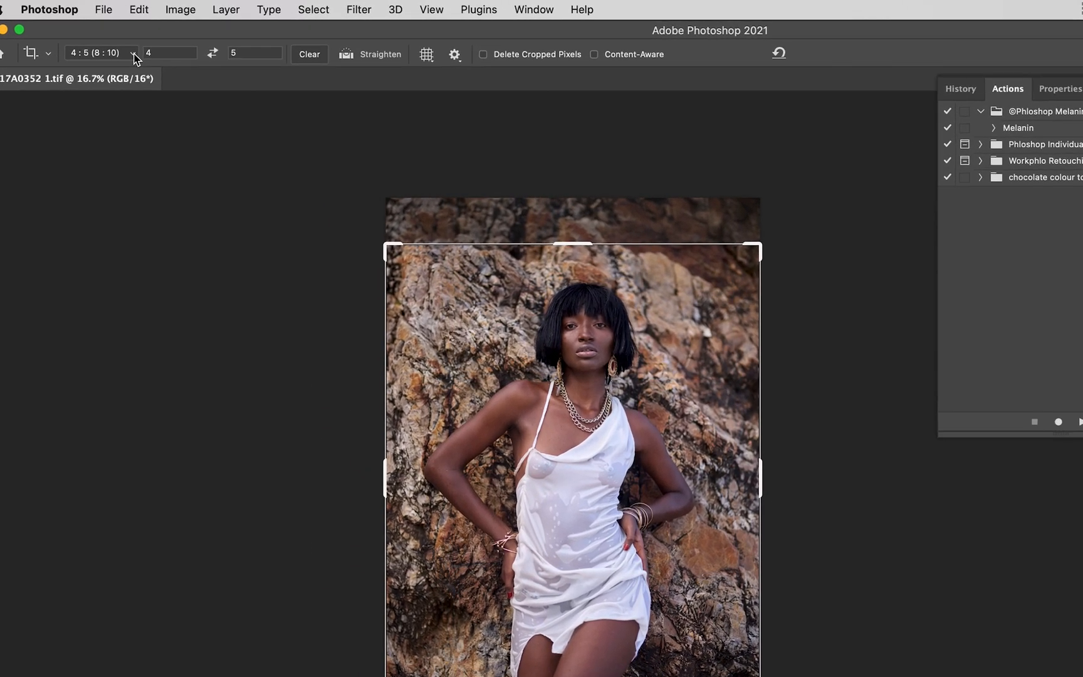
left_click(115, 40)
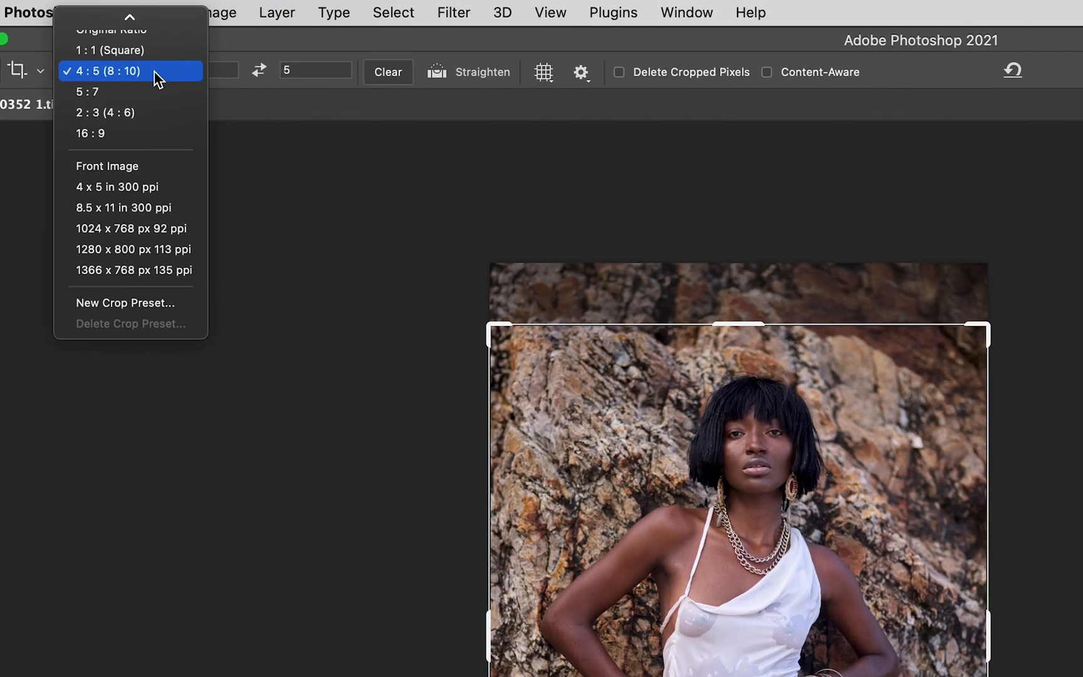
scroll(145, 29, "up", 2)
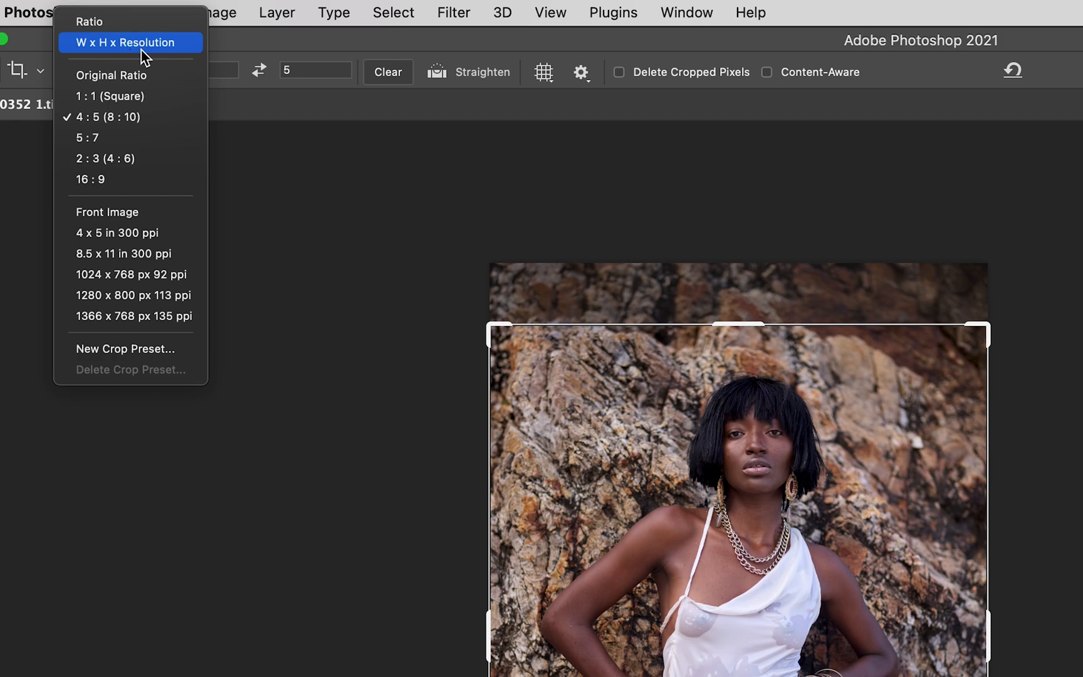
left_click(121, 117)
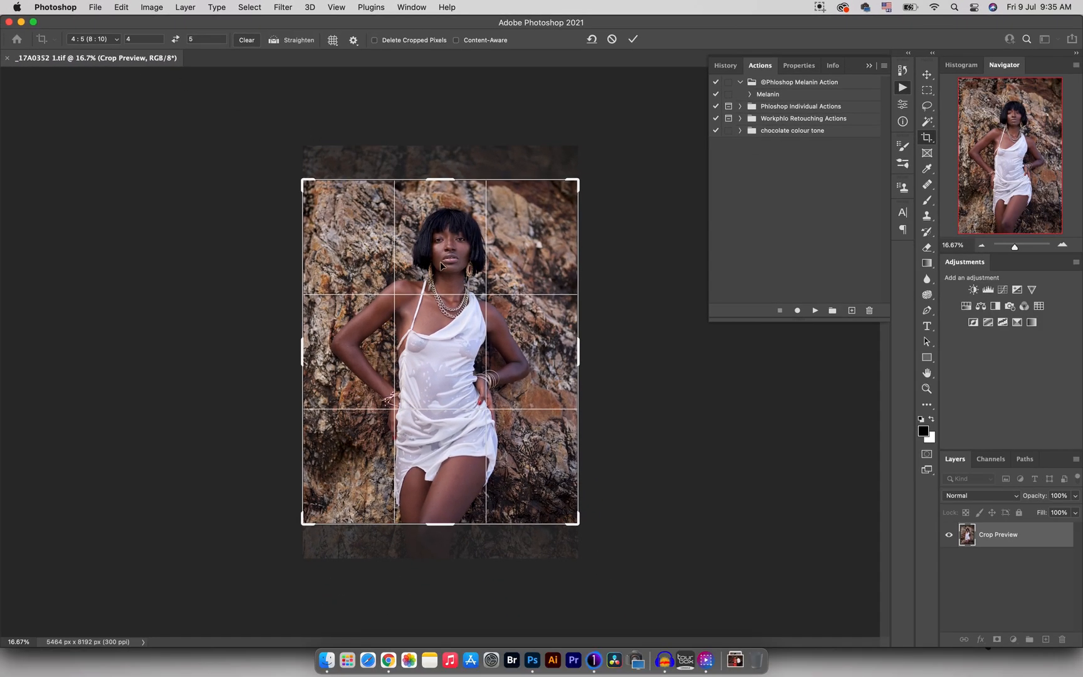
left_click_drag(441, 268, 442, 243)
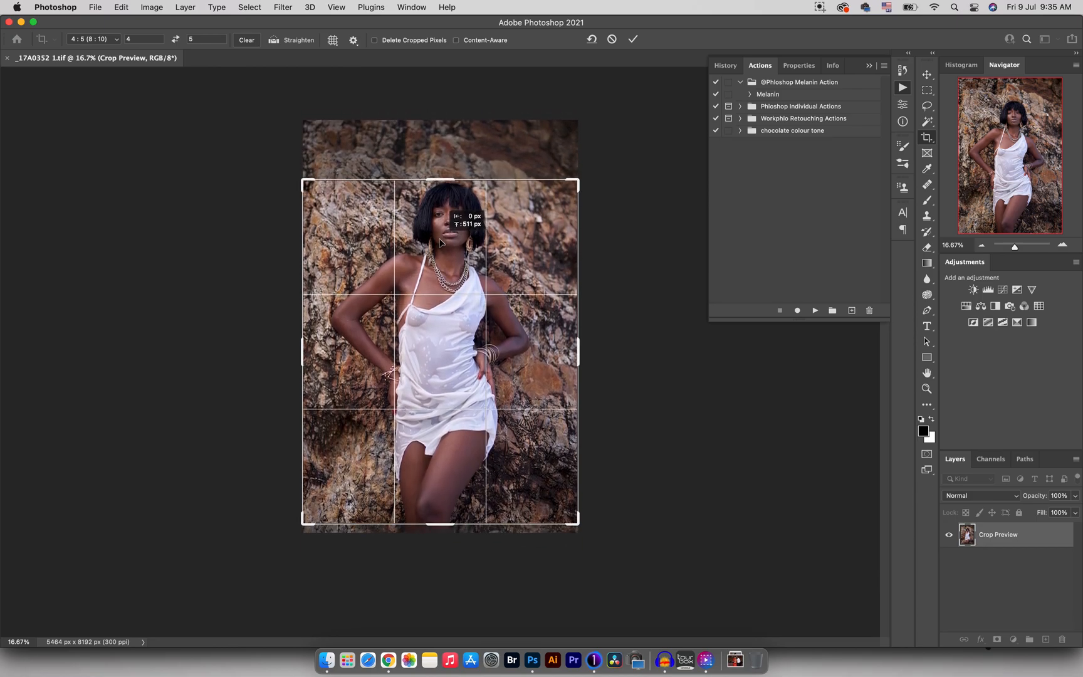
left_click_drag(441, 242, 441, 244)
left_click_drag(441, 244, 441, 273)
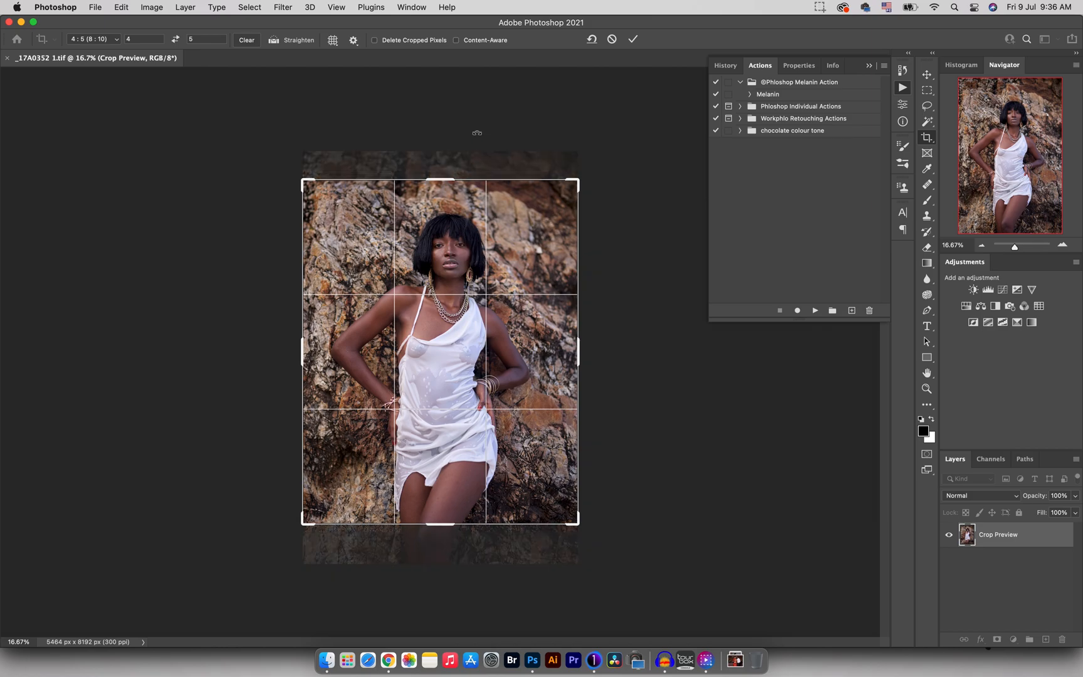
left_click(633, 39)
Clear the view and examine the model's face, hair, necklace and shoulders up close, as well as the whole cropped photo
left_click(767, 67)
key("z")
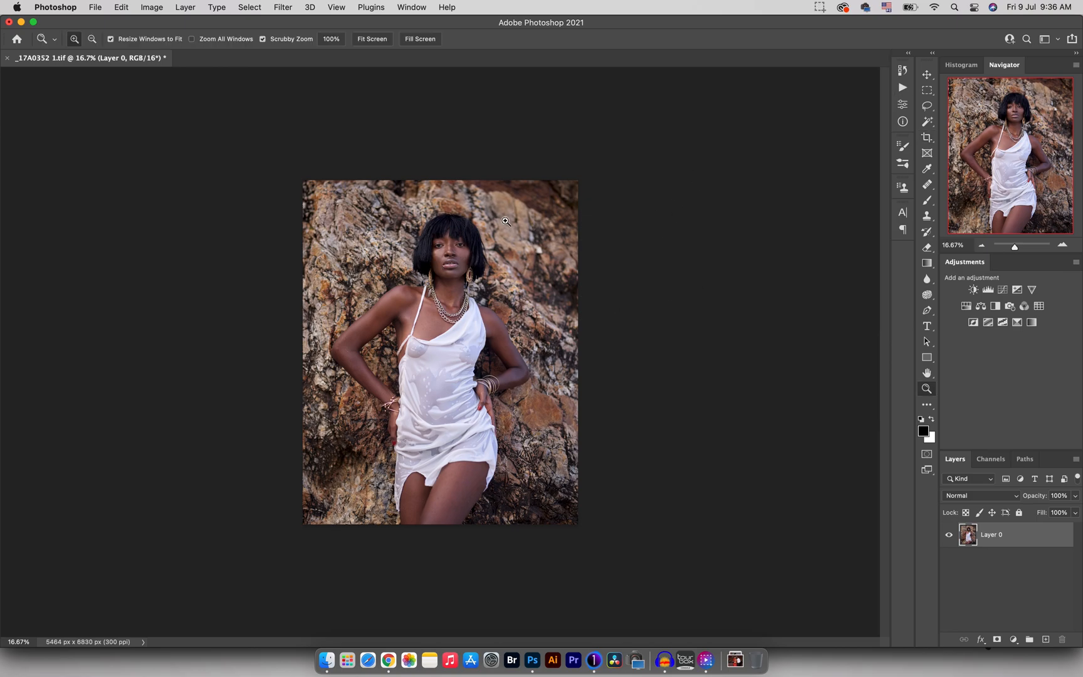
left_click_drag(440, 265, 470, 265)
left_click_drag(442, 210, 517, 208)
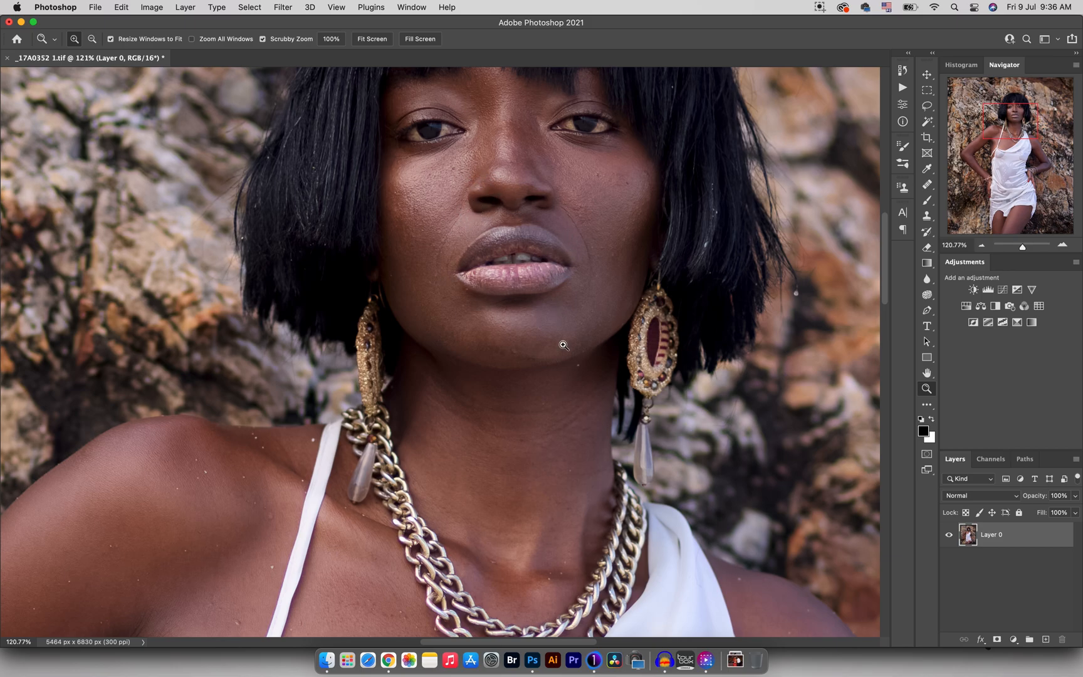
left_click_drag(427, 378, 393, 395)
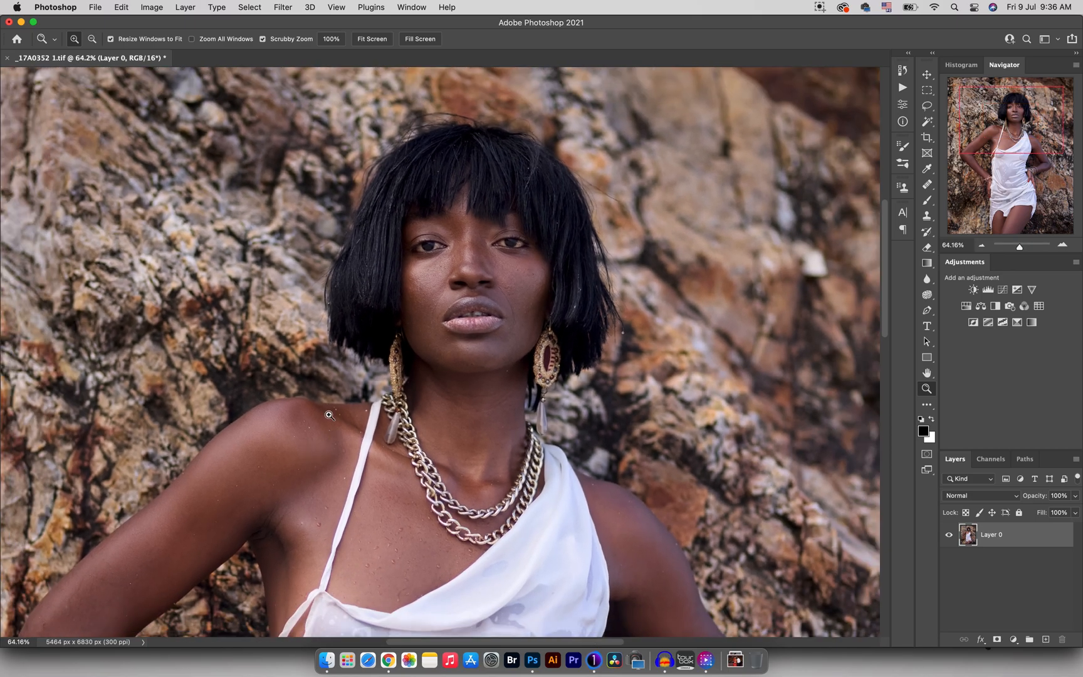
left_click_drag(496, 269, 450, 312)
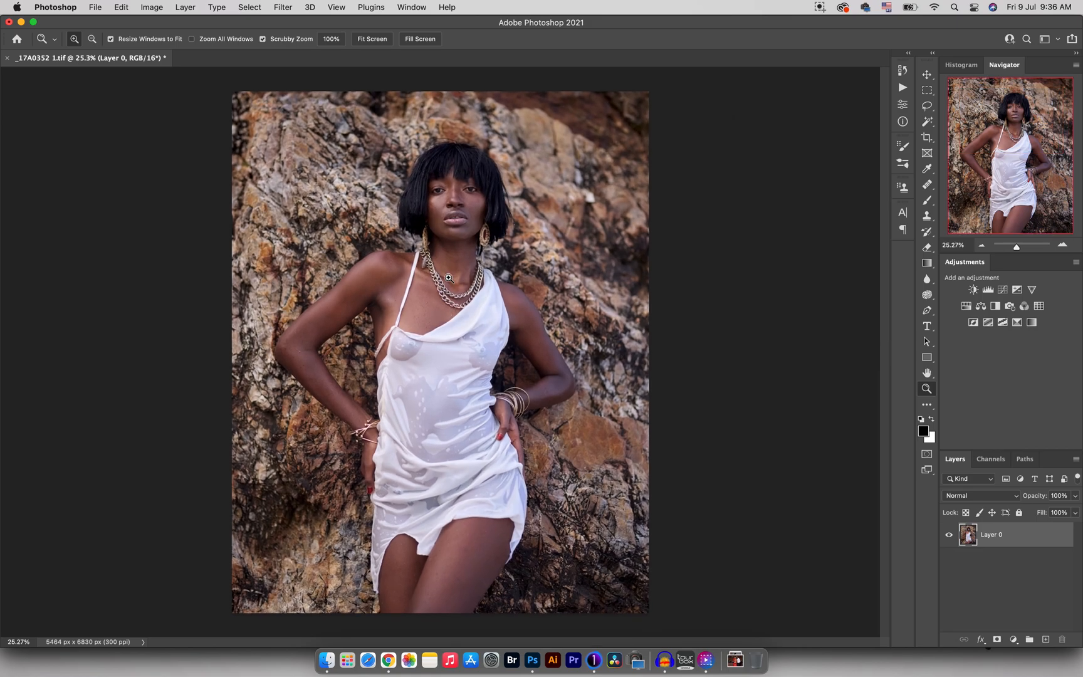
Show the recorded actions, look through the Phloshop Individual Actions set, and list the contents of the Workphlo Retouching Actions set
left_click(901, 88)
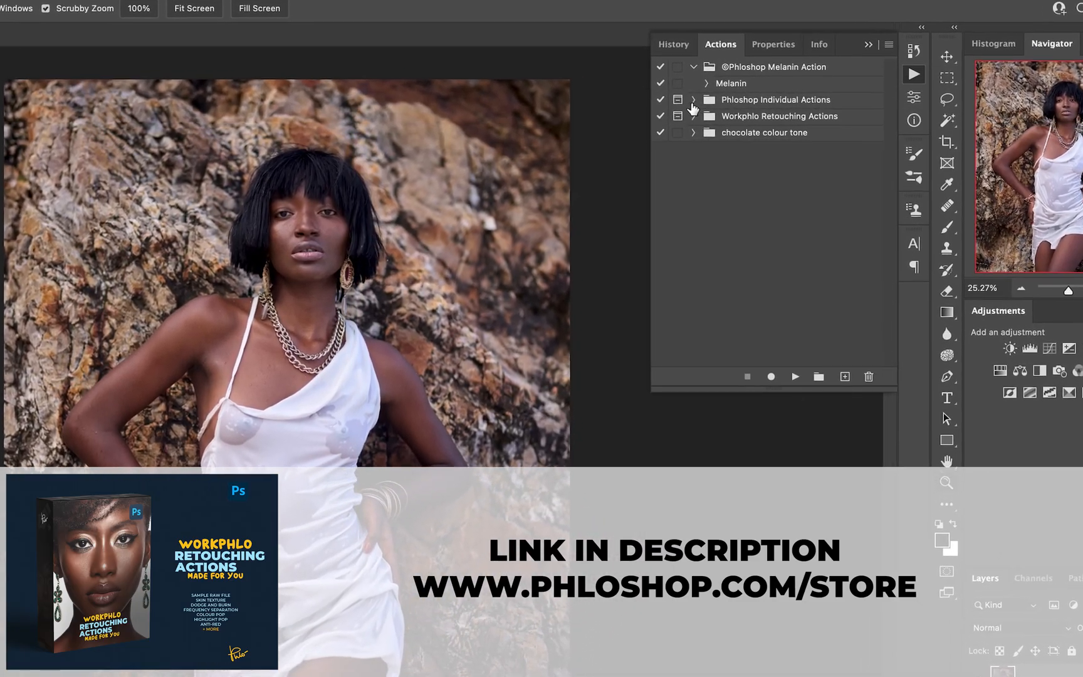
left_click(721, 105)
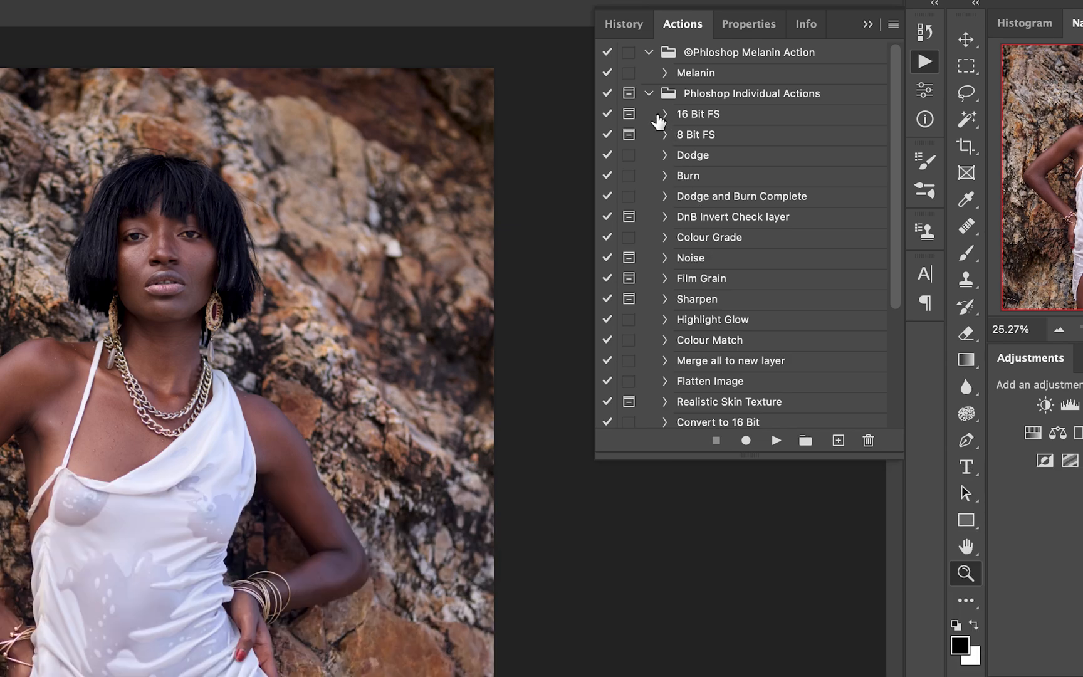
left_click(649, 94)
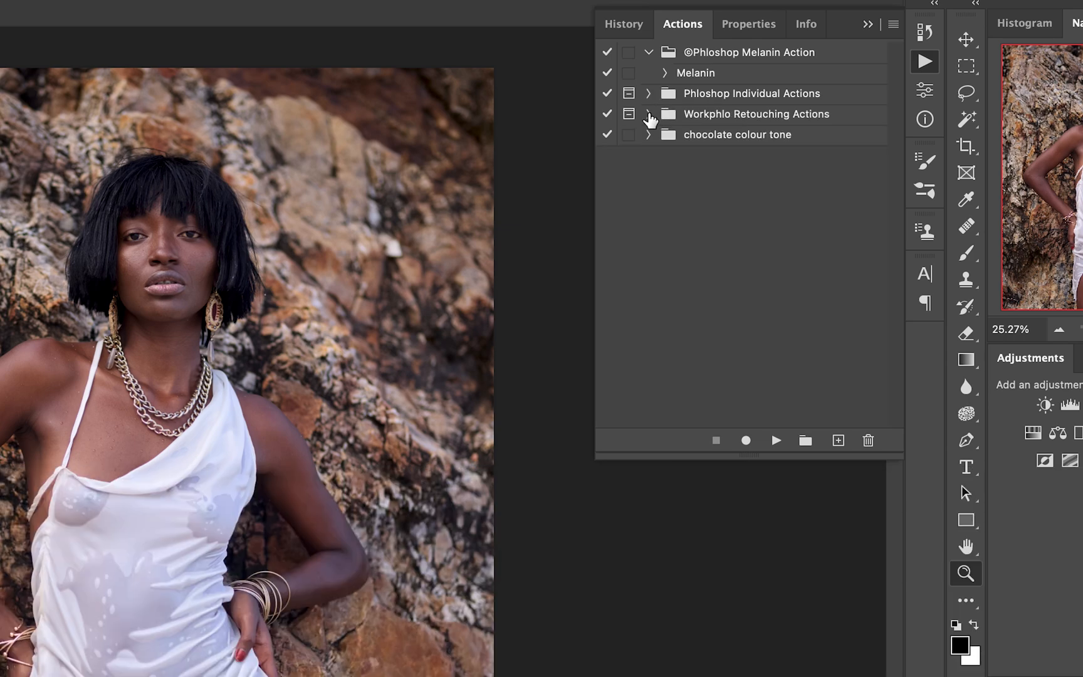
left_click(649, 115)
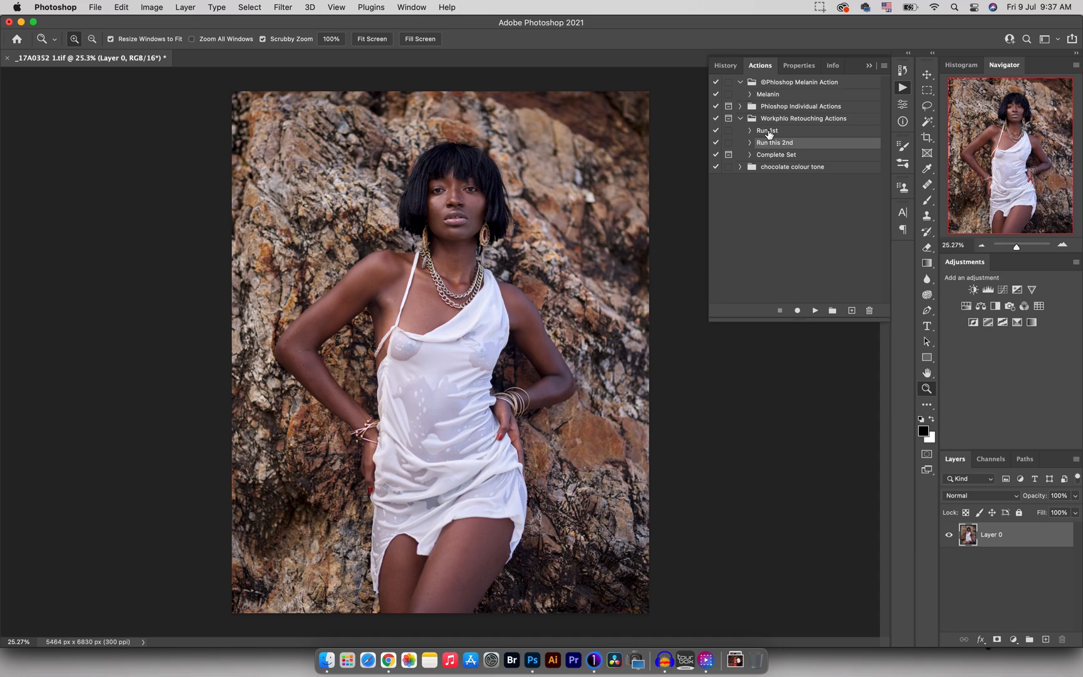
Check the image's bits-per-channel mode and play the action Run this 2nd from the Workphlo Retouching Actions set
left_click(768, 133)
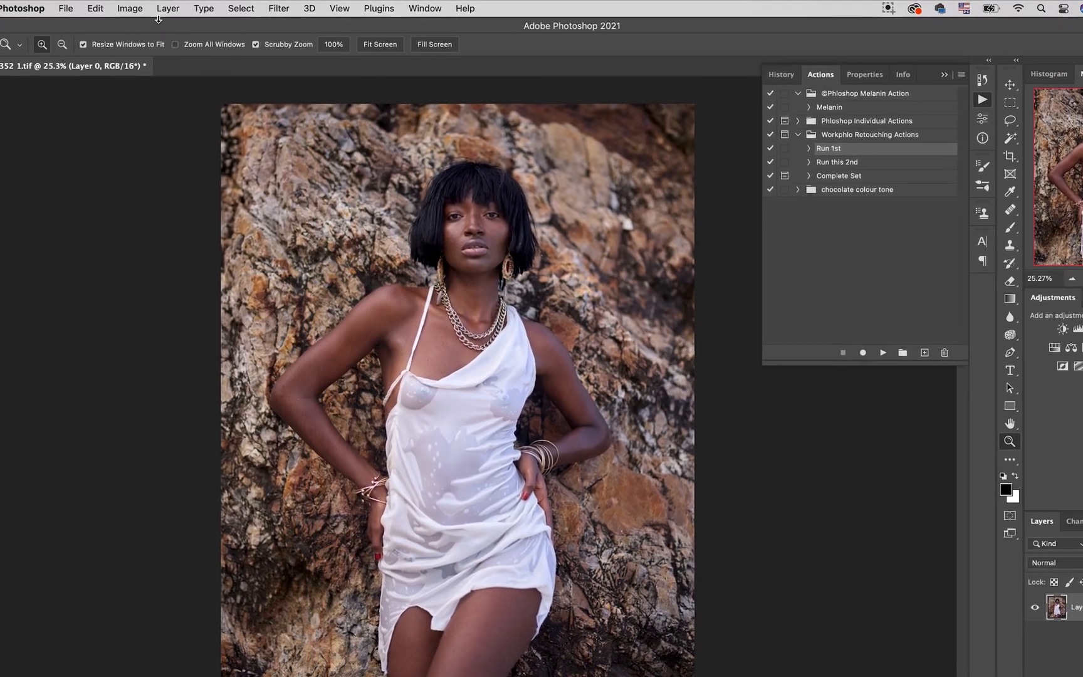
left_click(151, 7)
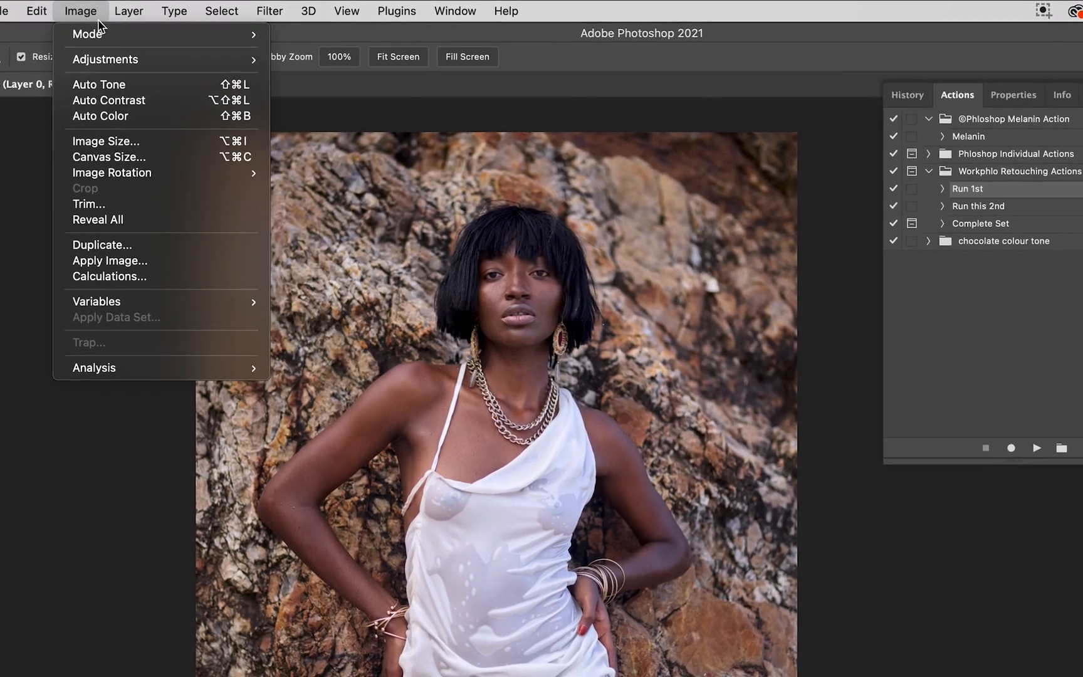
mouse_move(103, 34)
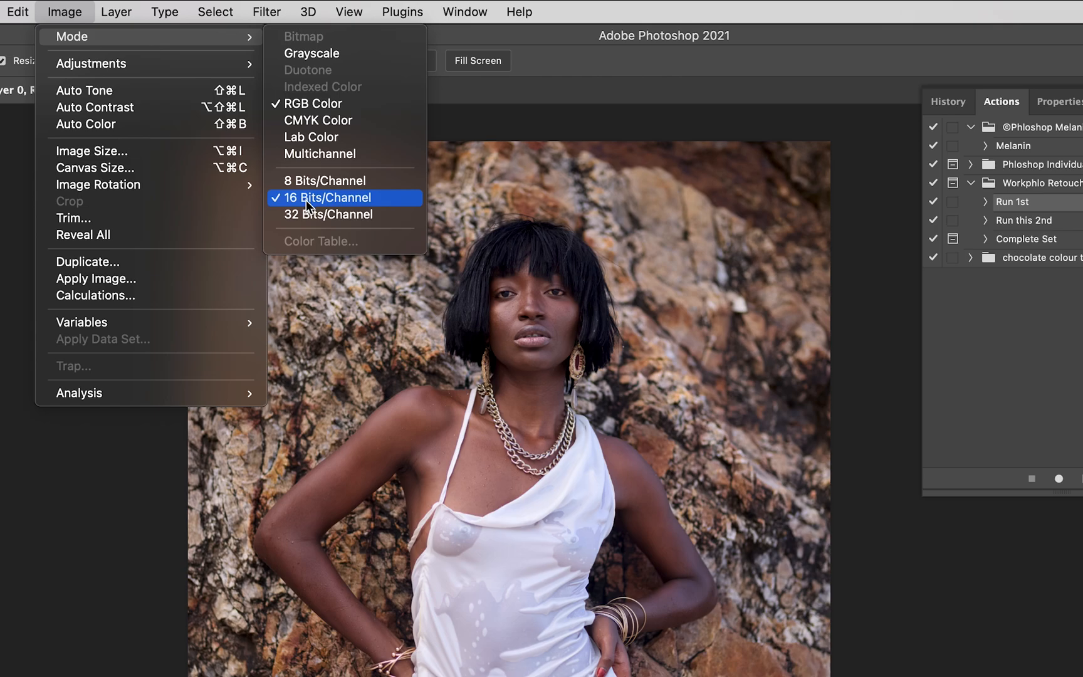
left_click(400, 186)
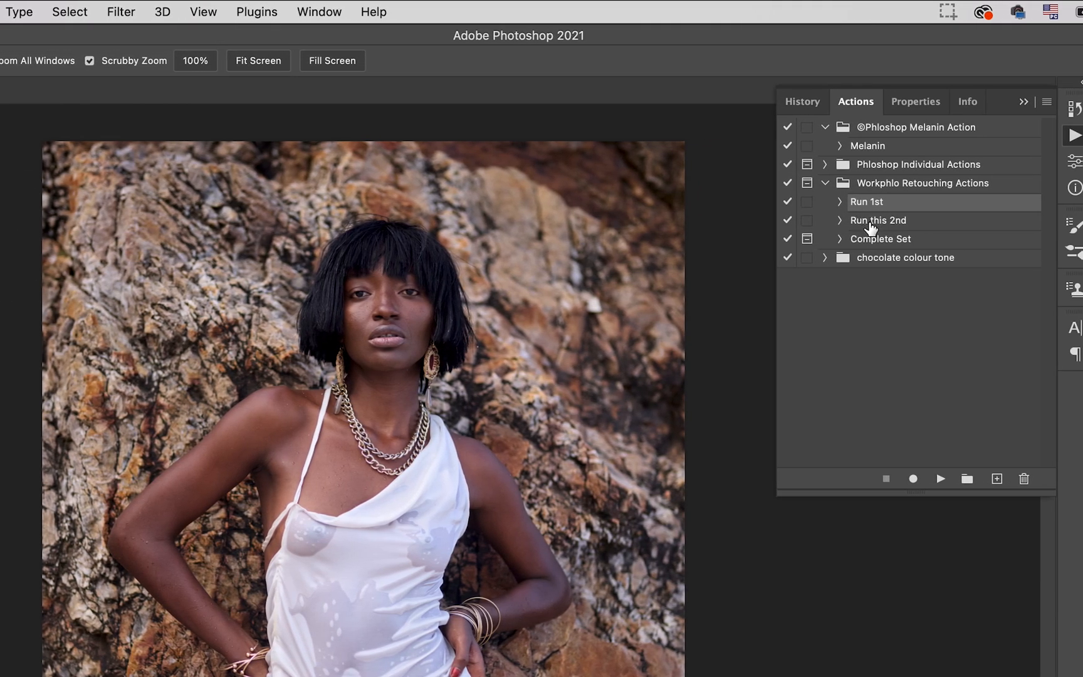
left_click(879, 224)
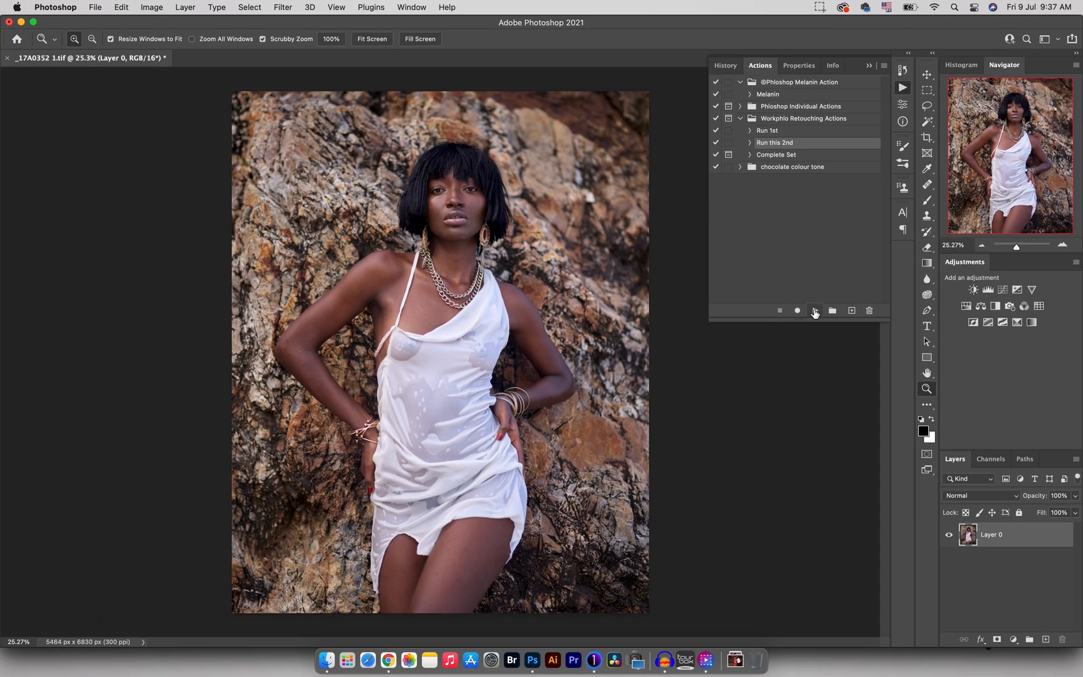
left_click(815, 310)
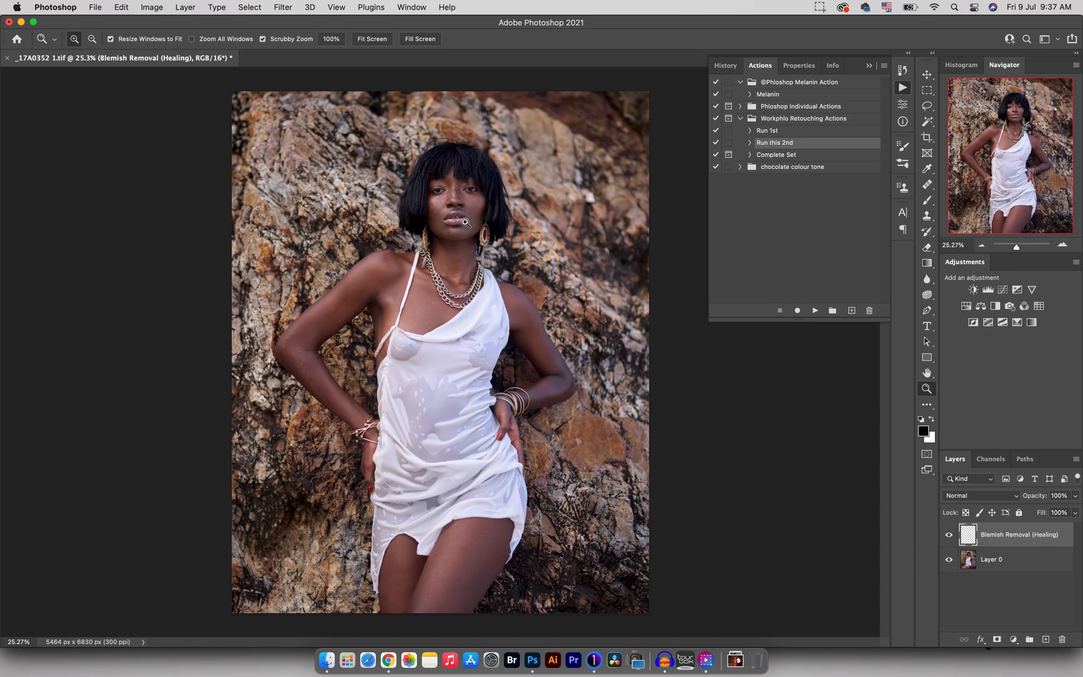
Try to patch the crease beside the model's mouth with the Patch tool on the Blemish Removal (Healing) layer
left_click_drag(457, 194, 485, 237)
left_click_drag(507, 300, 527, 295)
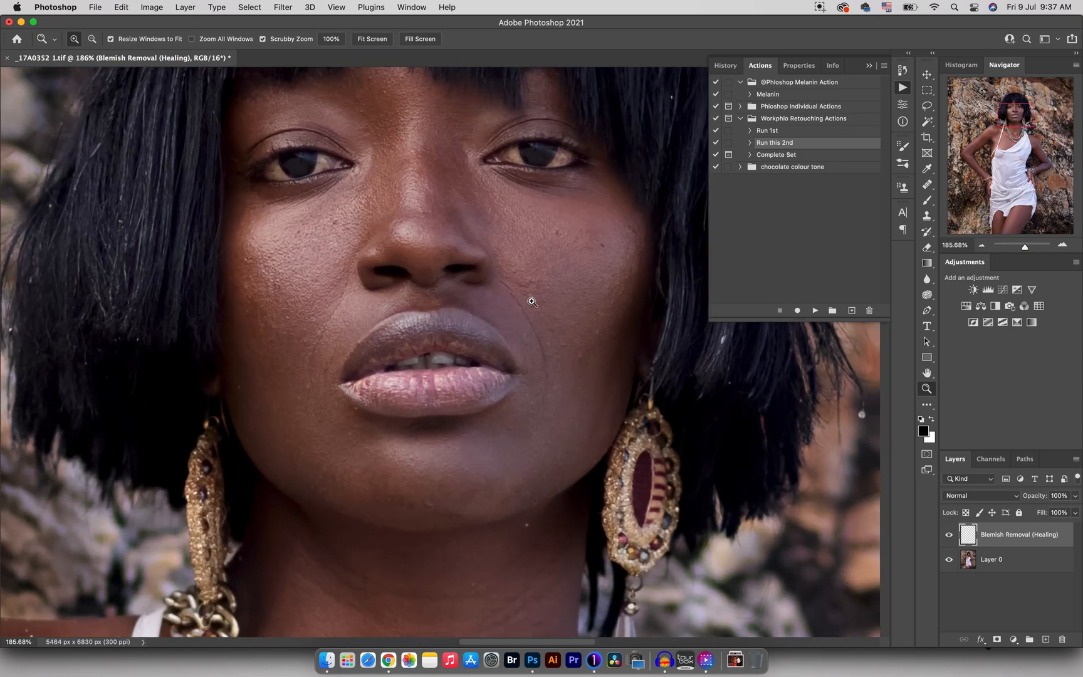
left_click_drag(409, 220, 376, 229)
key("j")
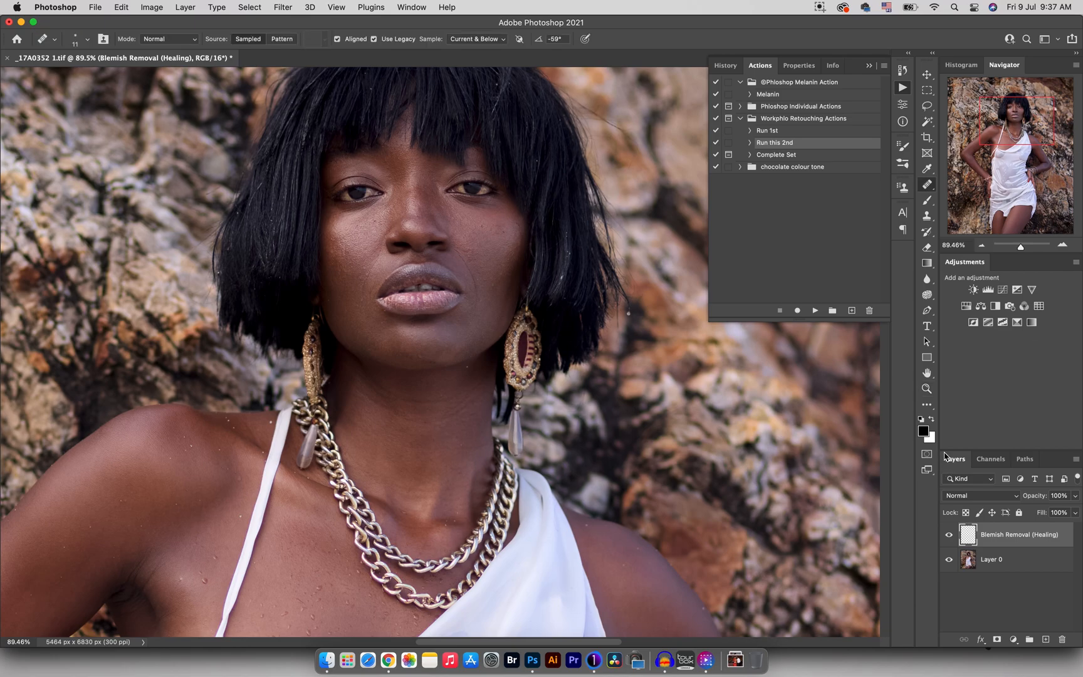
right_click(928, 185)
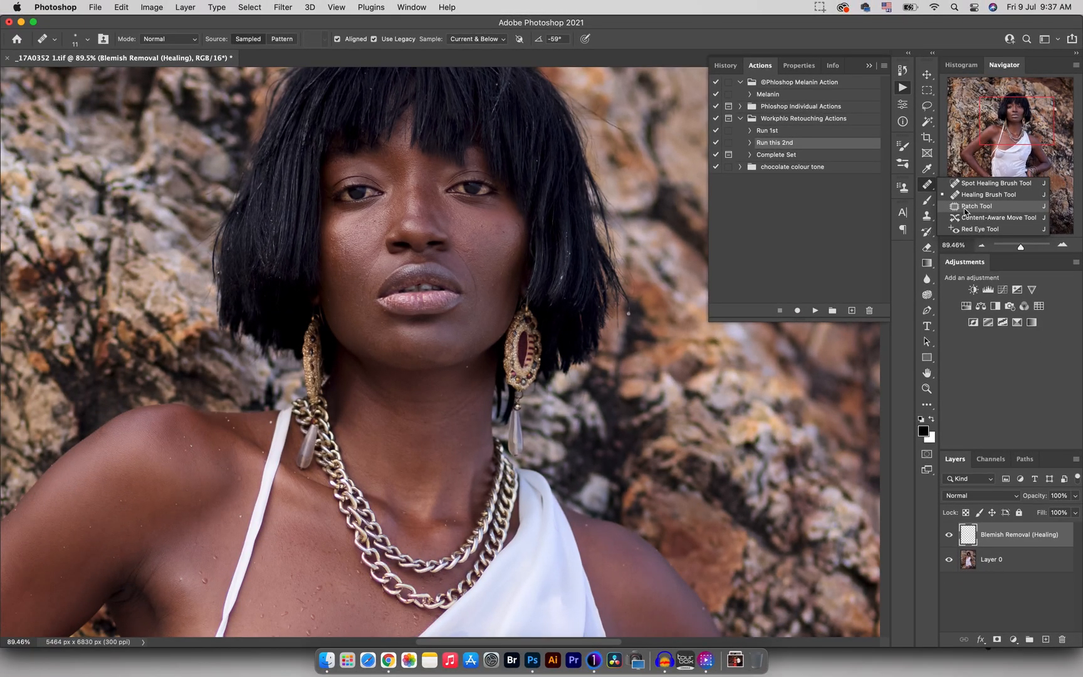
left_click(965, 207)
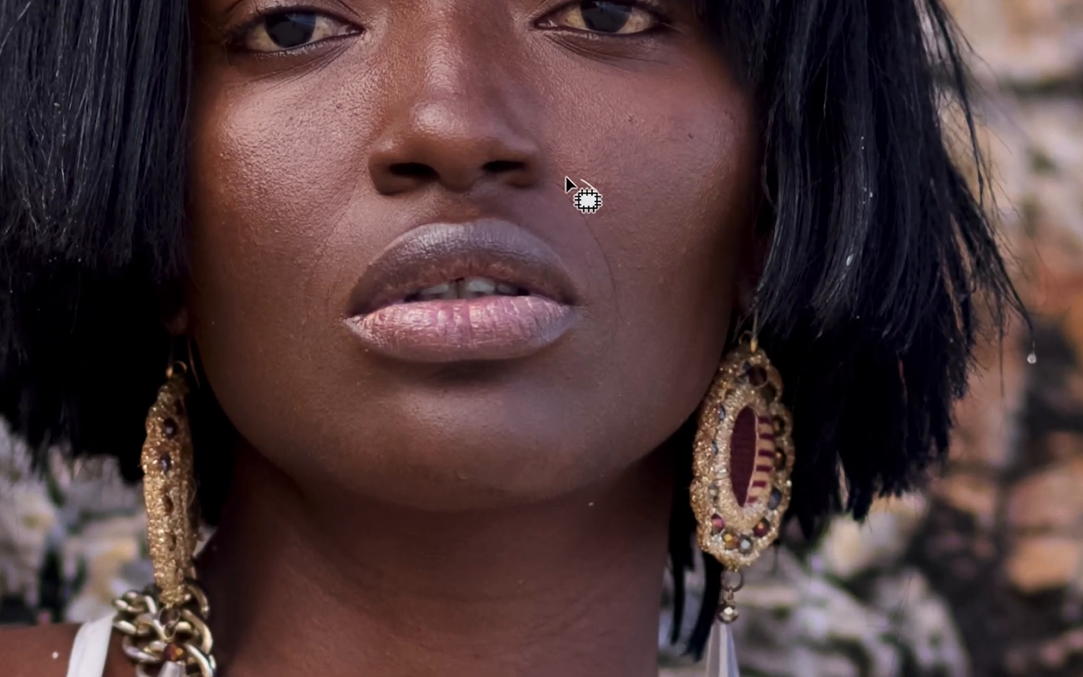
left_click_drag(470, 257, 484, 313)
left_click_drag(635, 343, 633, 266)
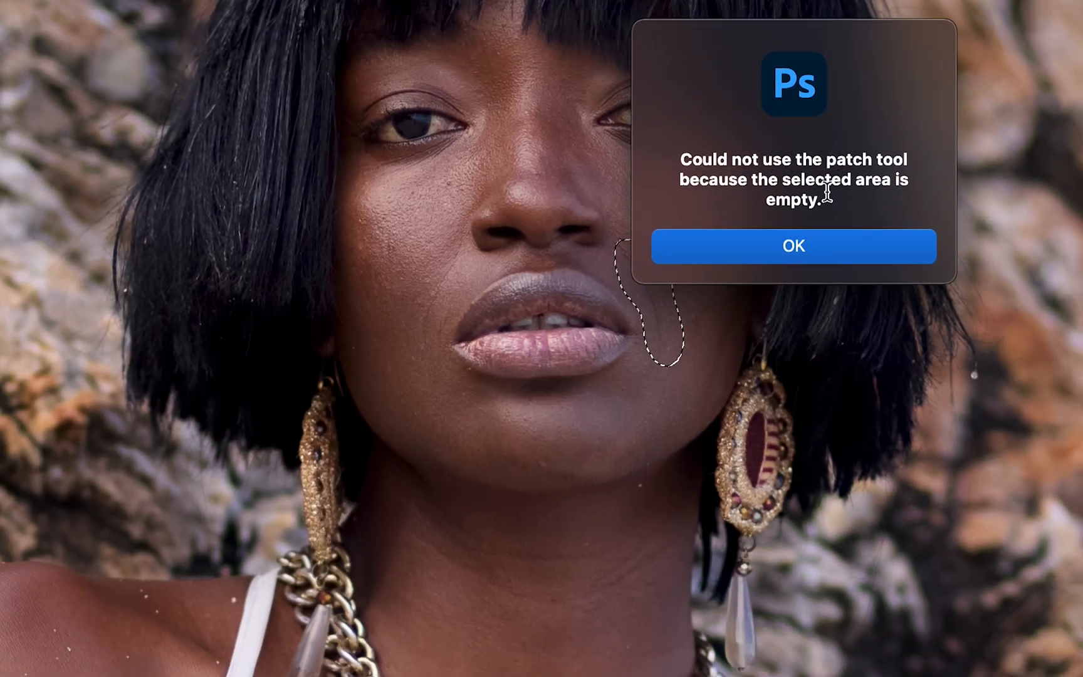
left_click(814, 258)
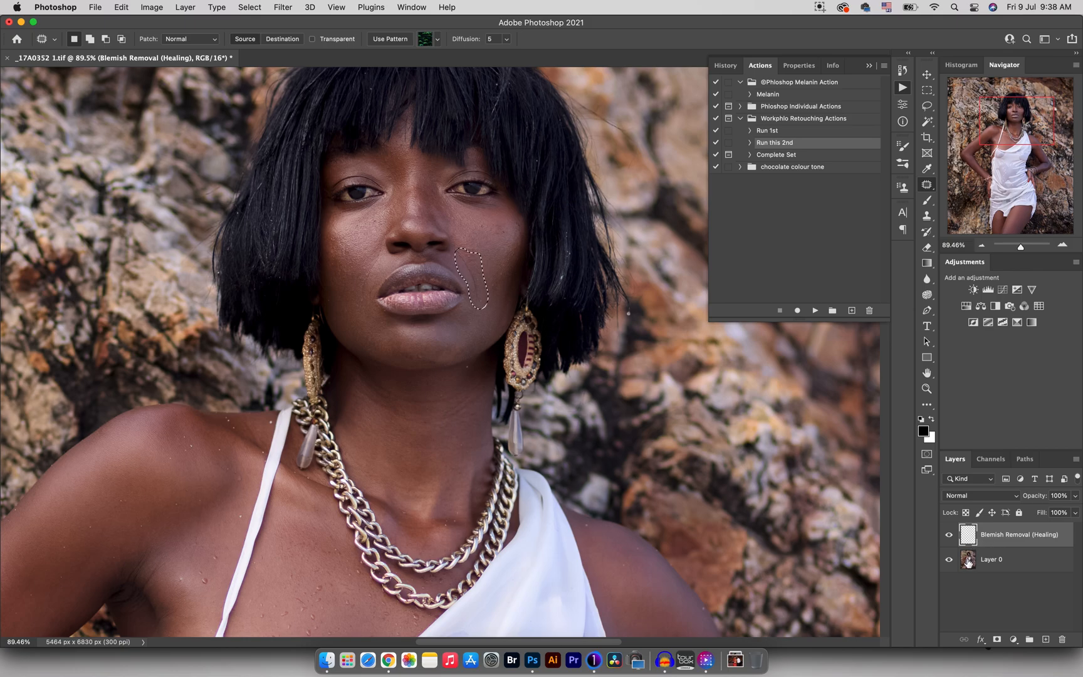
On Layer 0, try patching the crease beside the mouth with cheek skin, undo the patch and clear the selection
left_click(969, 560)
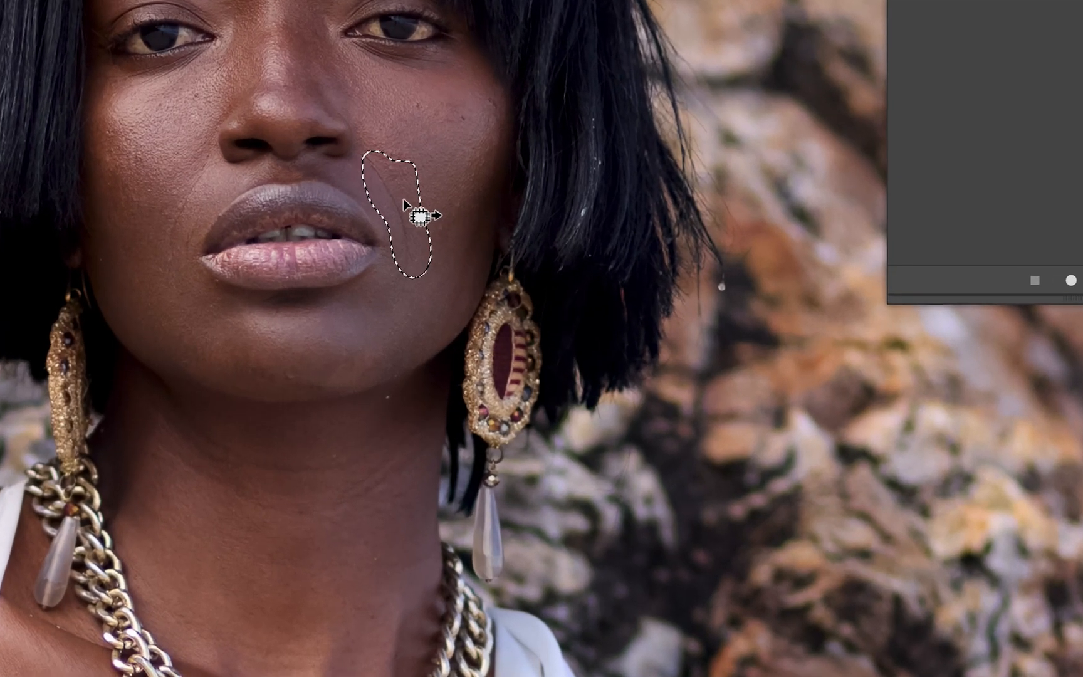
left_click_drag(411, 218, 455, 181)
key("super+d")
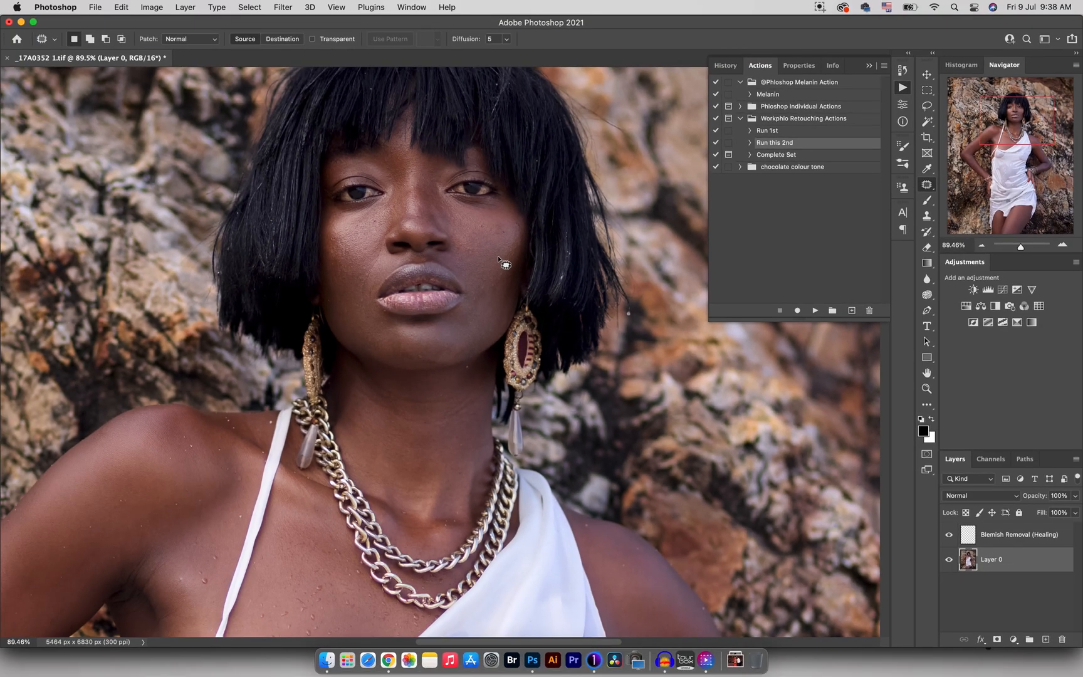
key("super+z")
key("super+z")
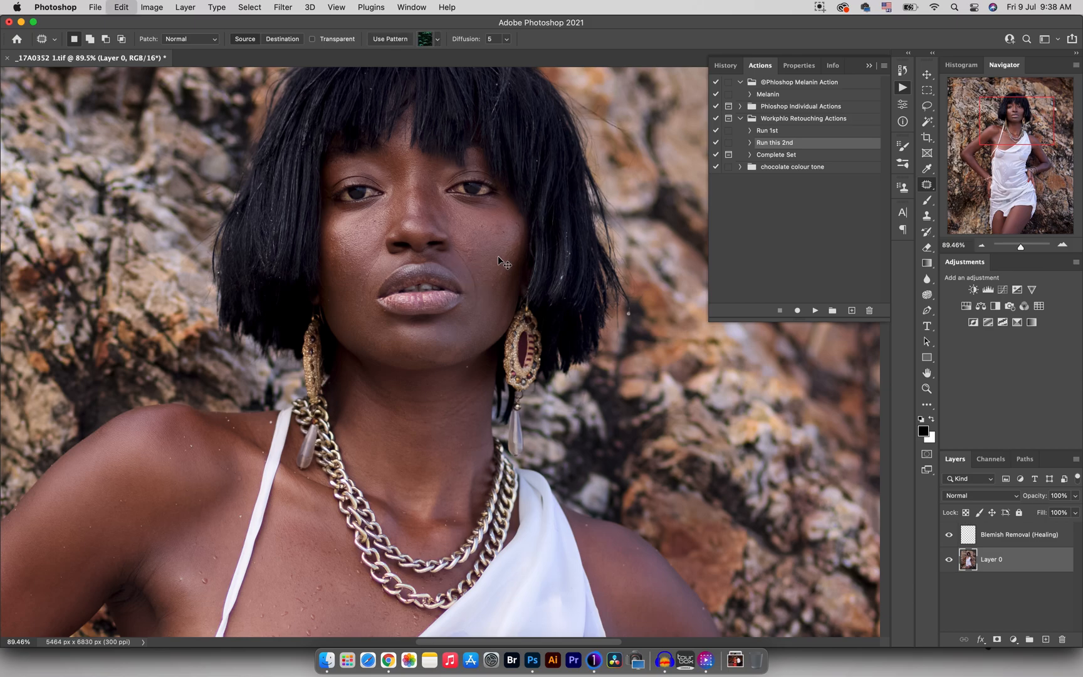
key("super+d")
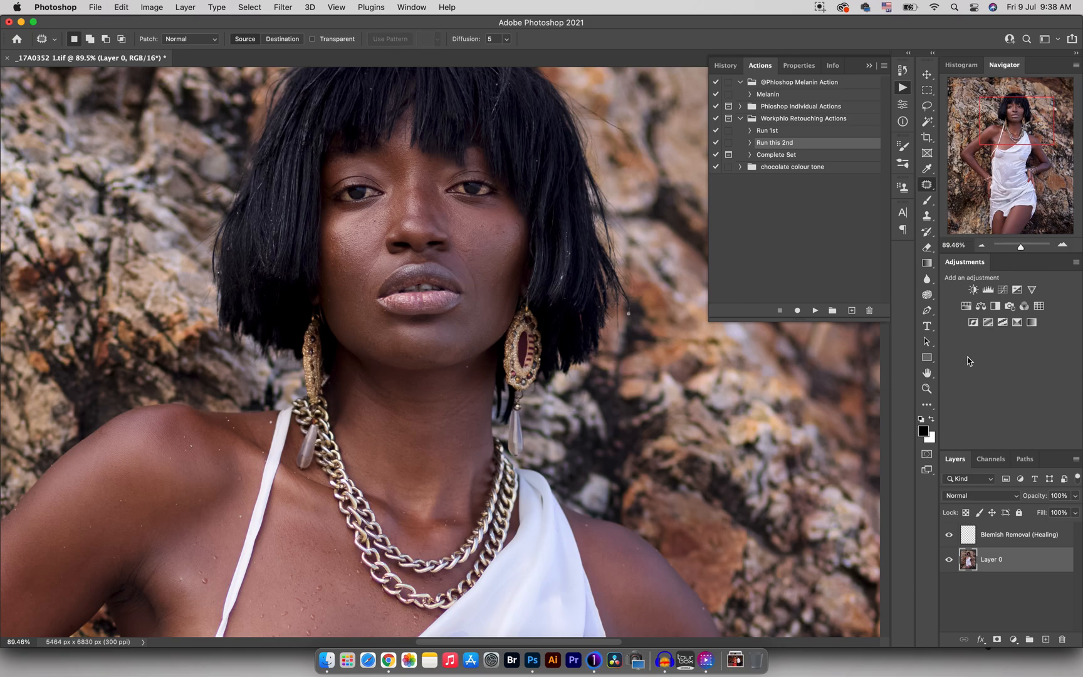
Set up the Healing Brush for the Blemish Removal (Healing) layer, with its Sample option set to Current & Below
left_click(972, 538)
key("z")
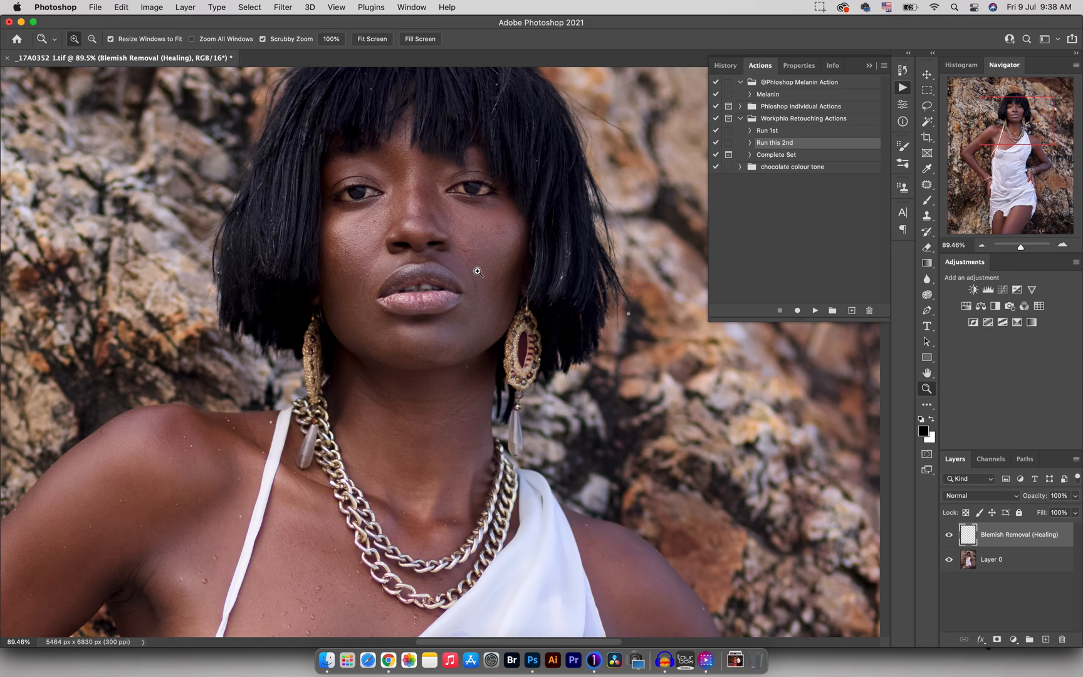
left_click_drag(447, 225, 493, 262)
key("j")
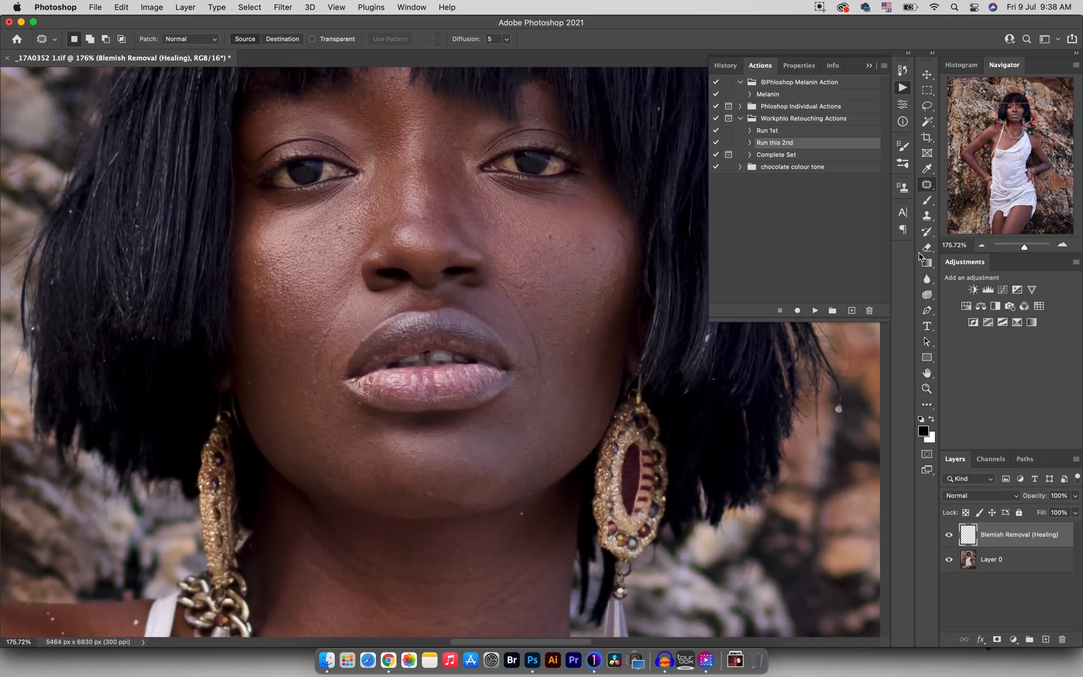
left_click(927, 186)
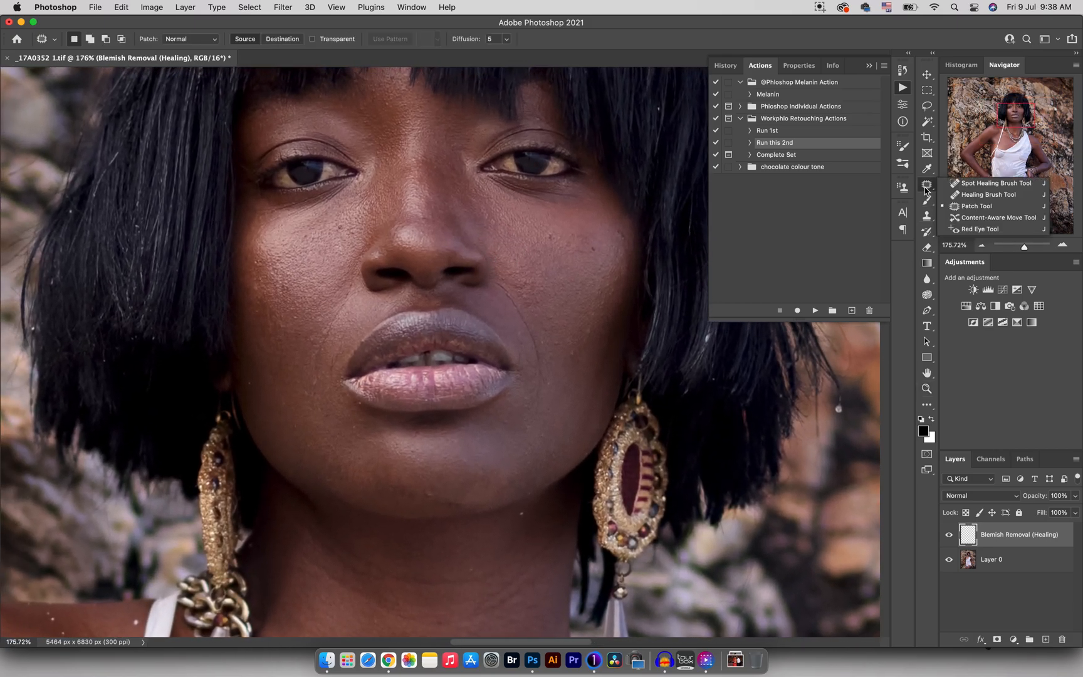
left_click(962, 195)
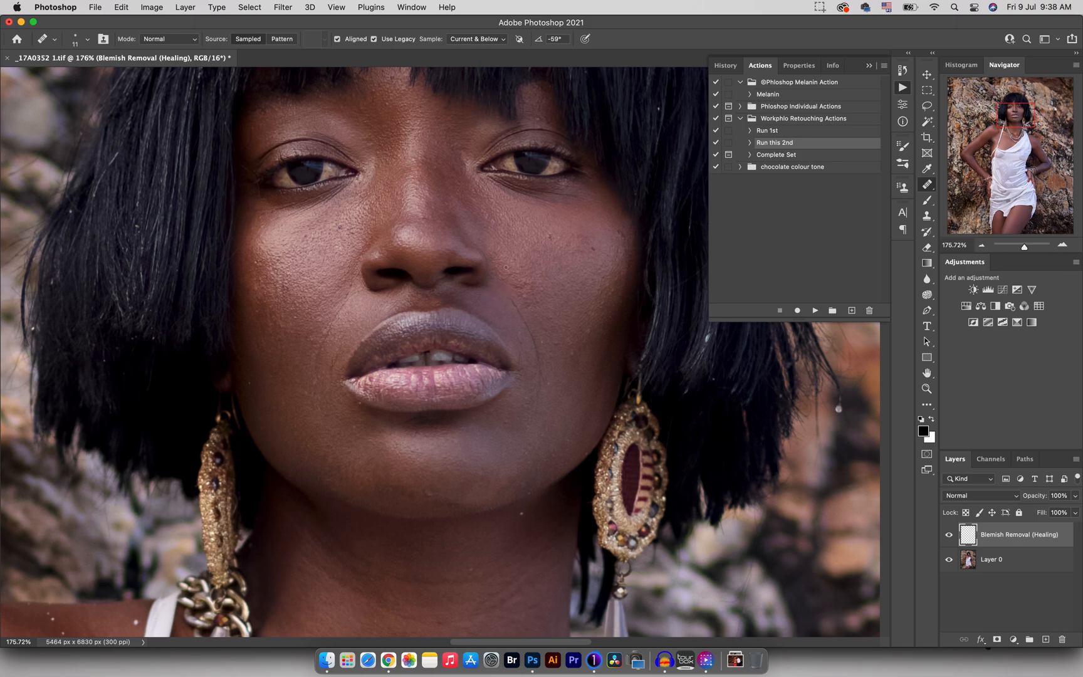
left_click(493, 44)
left_click(482, 30)
left_click(476, 39)
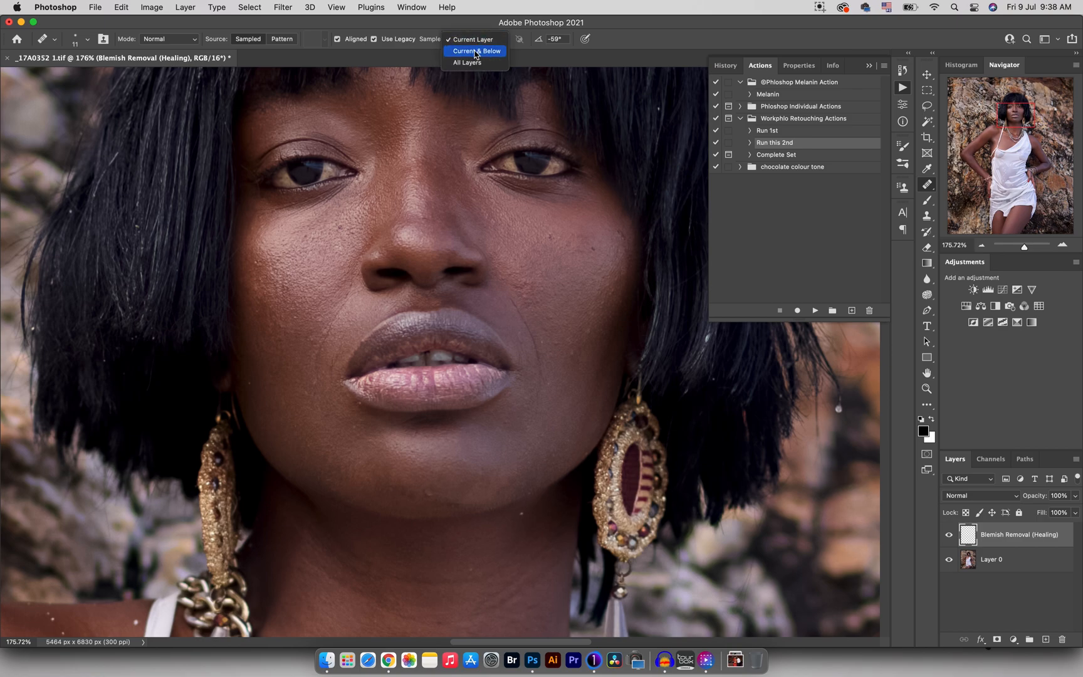
left_click(476, 53)
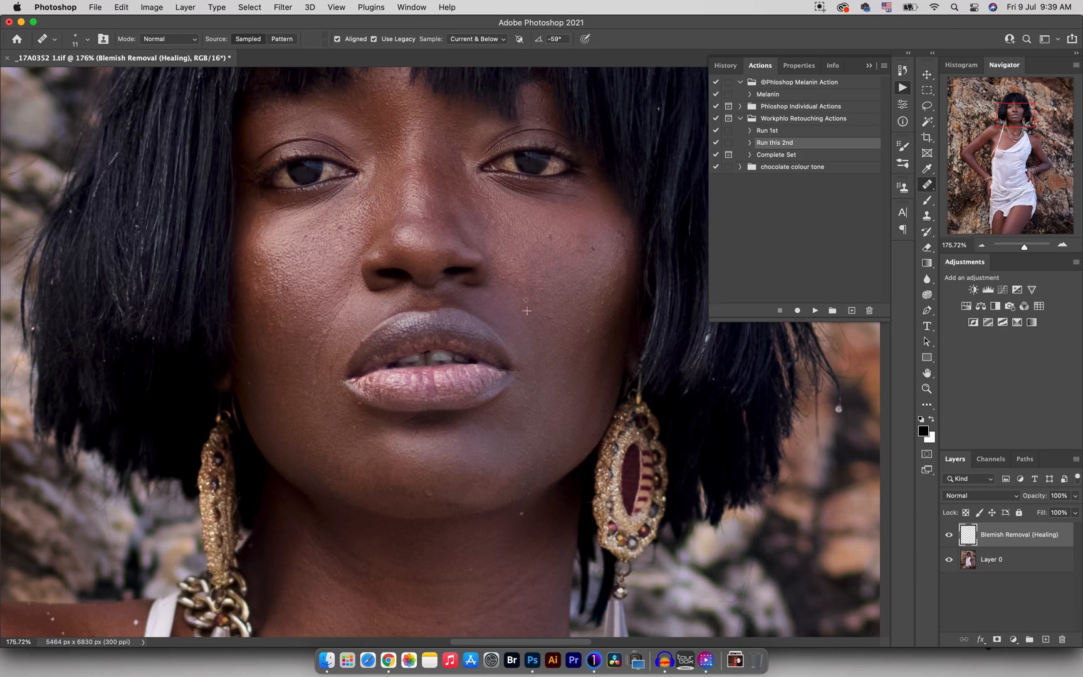
Heal the small spots and crease lines on the model's cheeks with the Healing Brush
left_click(326, 335)
left_click_drag(326, 331, 319, 348)
scroll(578, 348, "up", 3)
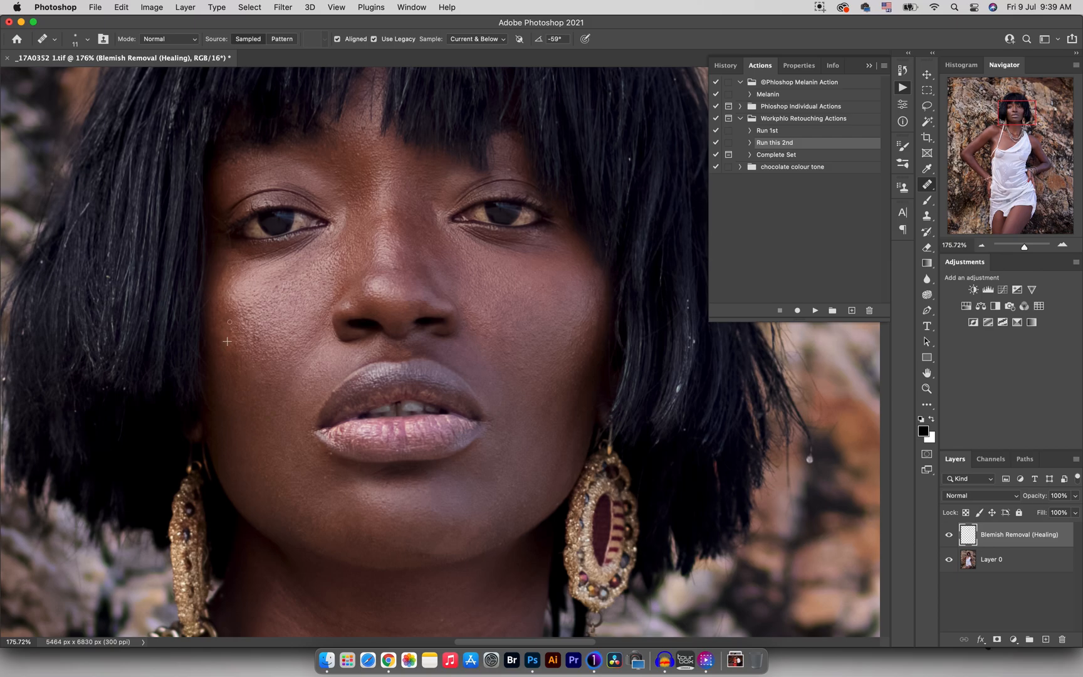
Enlarge the healing brush to 20 px and heal the specks and blemishes on the skin below the face
scroll(349, 402, "down", 5)
key("bracketright")
key("bracketright")
scroll(403, 364, "down", 3)
scroll(404, 364, "left", 4)
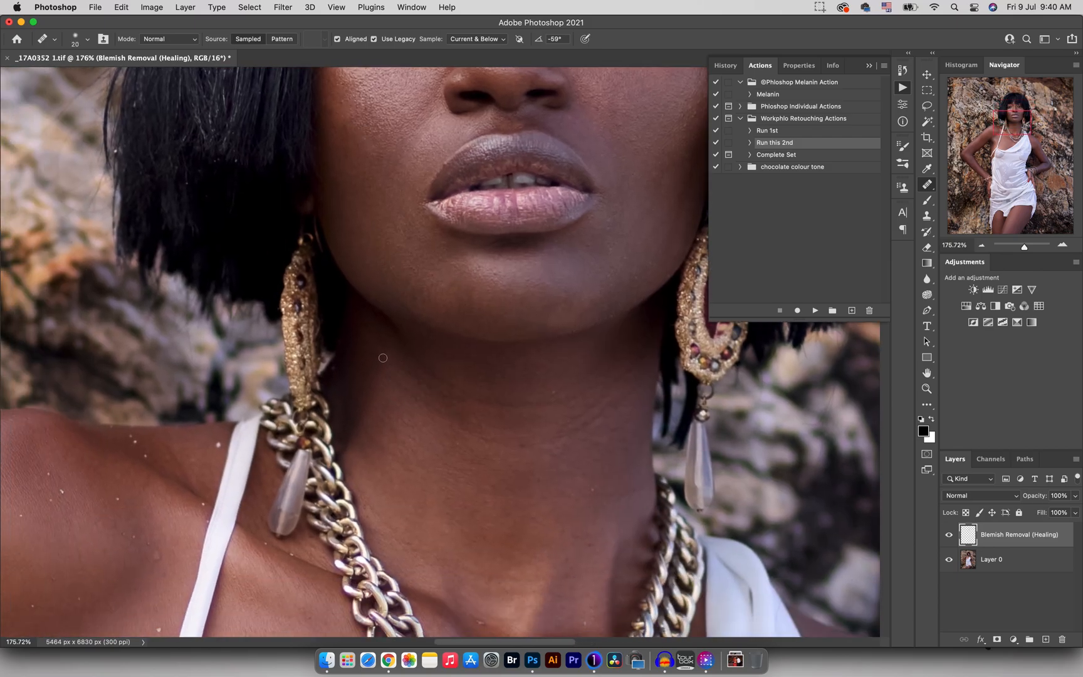
scroll(382, 361, "down", 10)
scroll(381, 360, "left", 5)
scroll(602, 365, "up", 6)
scroll(603, 364, "right", 5)
left_click(486, 327, "alt")
mouse_move(582, 391)
left_mouse_down()
mouse_move(592, 394)
mouse_move(527, 305)
mouse_move(376, 326)
left_mouse_up()
key("z")
mouse_move(325, 551)
left_mouse_down()
mouse_move(347, 374)
mouse_move(376, 351)
left_mouse_up()
key("j")
left_click(496, 389)
left_click(448, 238)
left_click_drag(477, 100, 418, 369)
Select Layer 0 and patch several uneven areas up close with the Patch tool
key("z")
left_click_drag(315, 404, 376, 406)
left_click(1003, 559)
right_click(927, 185)
left_click(977, 205)
left_click_drag(301, 350, 287, 383)
left_click_drag(313, 351, 333, 371)
mouse_move(327, 379)
left_mouse_down()
mouse_move(271, 358)
mouse_move(292, 382)
left_mouse_up()
left_click_drag(288, 398, 262, 371)
left_click_drag(608, 345, 484, 284)
mouse_move(538, 333)
left_mouse_down()
mouse_move(562, 322)
mouse_move(589, 338)
left_mouse_up()
mouse_move(573, 348)
left_mouse_down()
mouse_move(542, 332)
mouse_move(528, 369)
left_mouse_up()
left_click_drag(532, 375, 559, 381)
mouse_move(195, 294)
left_mouse_down()
mouse_move(201, 307)
mouse_move(150, 287)
left_mouse_up()
left_click_drag(125, 297, 139, 302)
Review the photo up close and as a whole, patch one more area on Layer 0, and clear the selection
key("z")
mouse_move(522, 319)
left_mouse_down()
mouse_move(474, 311)
mouse_move(498, 311)
left_mouse_up()
left_click_drag(355, 258, 401, 282)
left_click_drag(344, 269, 384, 300)
left_click_drag(589, 284, 599, 298)
key("super+0")
left_click_drag(477, 235, 532, 235)
key("j")
left_click_drag(480, 200, 501, 326)
key("super+d")
Return to the Blemish Removal (Healing) layer and heal the remaining blemishes up close
left_click(1020, 535)
key("z")
key("j")
mouse_move(125, 595)
left_mouse_down()
mouse_move(382, 222)
mouse_move(368, 258)
mouse_move(357, 256)
left_mouse_up()
key("shift+j")
mouse_move(340, 192)
left_mouse_down()
mouse_move(351, 196)
mouse_move(344, 186)
left_mouse_up()
key("z")
left_click_drag(364, 252, 285, 253)
Save the retouched image as the Photoshop document _17A0352 1.psd
key("super+0")
key("super+shift+s")
left_click(753, 562)
left_click(667, 296)
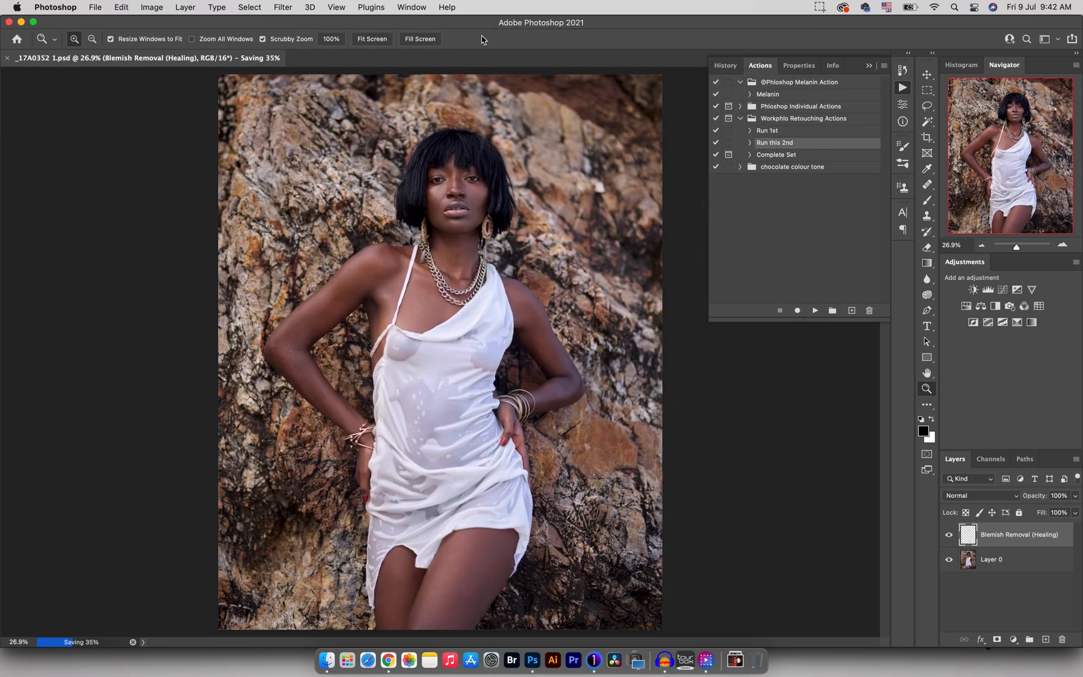
Compare the skin with and without the Blemish Removal (Healing) layer by hiding and showing it
left_click_drag(354, 129, 535, 124)
key("super+0")
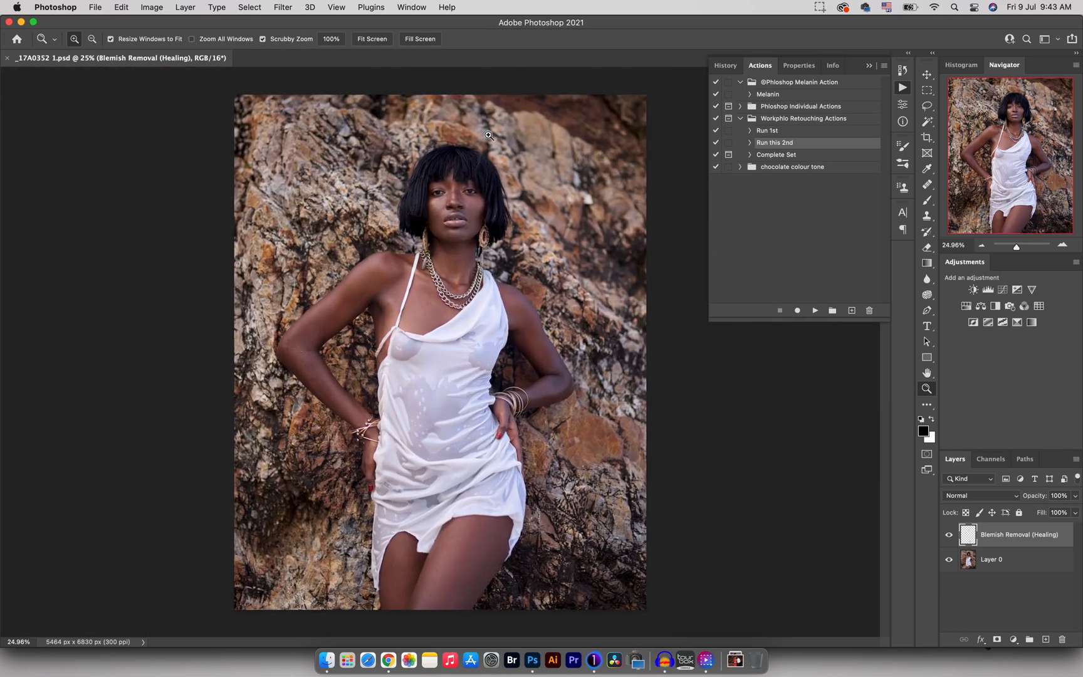
left_click_drag(452, 191, 504, 192)
left_click(949, 535)
left_click(949, 535)
left_click_drag(516, 330, 492, 350)
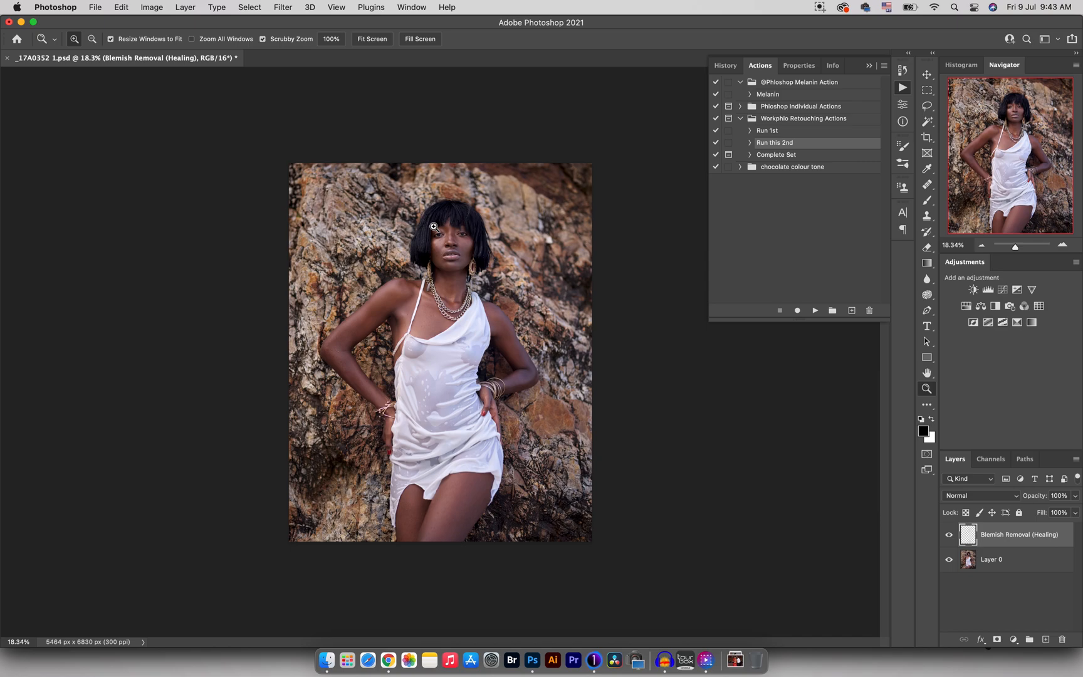
Run the Complete Set action from Workphlo Retouching Actions, using a Gaussian Blur radius of 2.4 pixels on the Blur layer
left_click(780, 155)
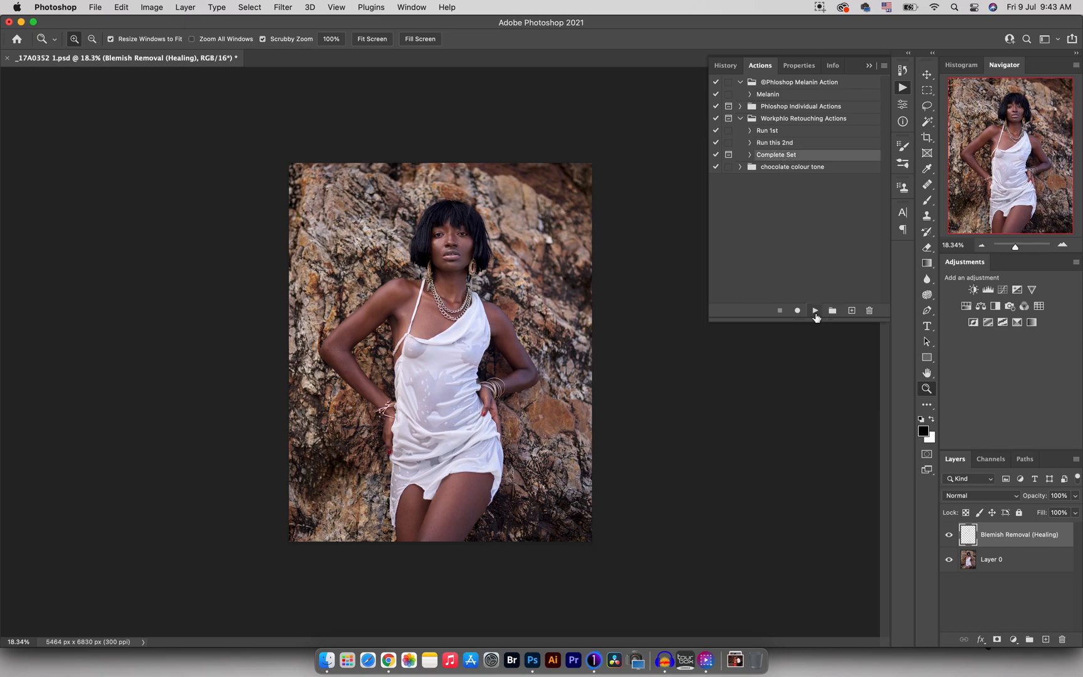
left_click(815, 311)
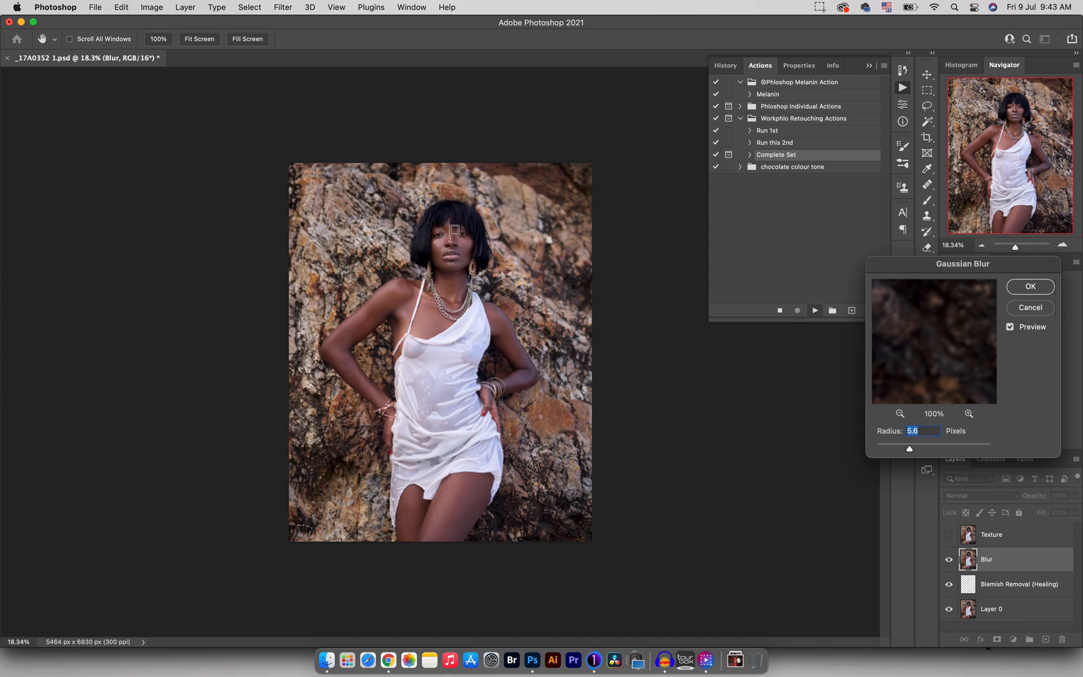
left_click(443, 248)
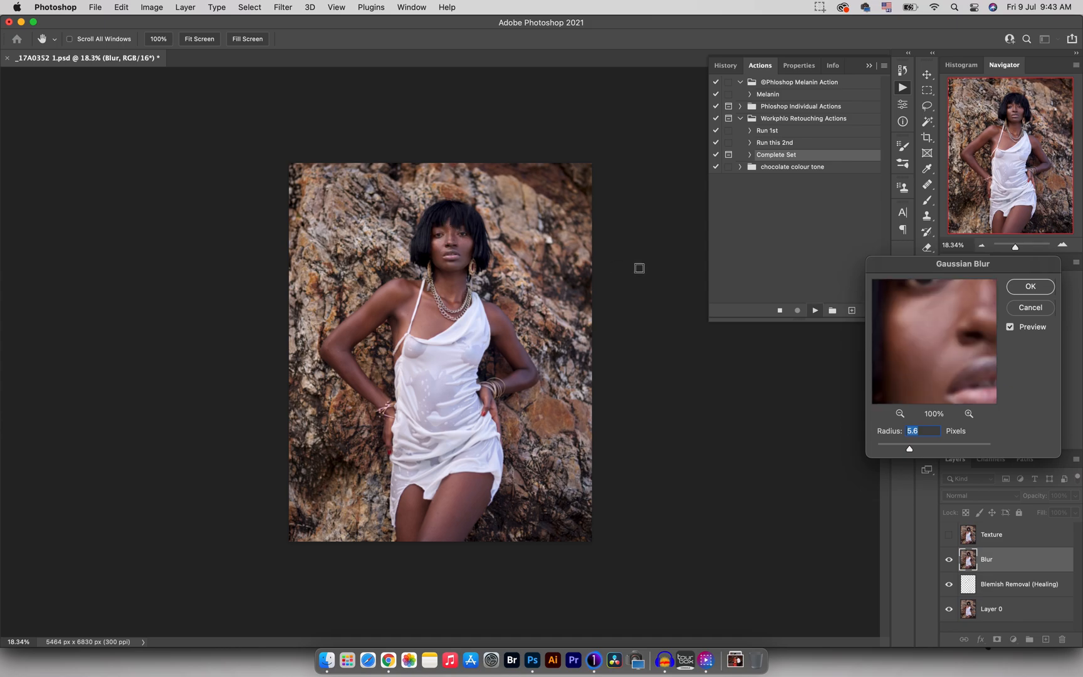
mouse_move(945, 354)
left_mouse_down()
mouse_move(940, 342)
mouse_move(937, 358)
left_mouse_up()
left_click_drag(908, 453, 892, 451)
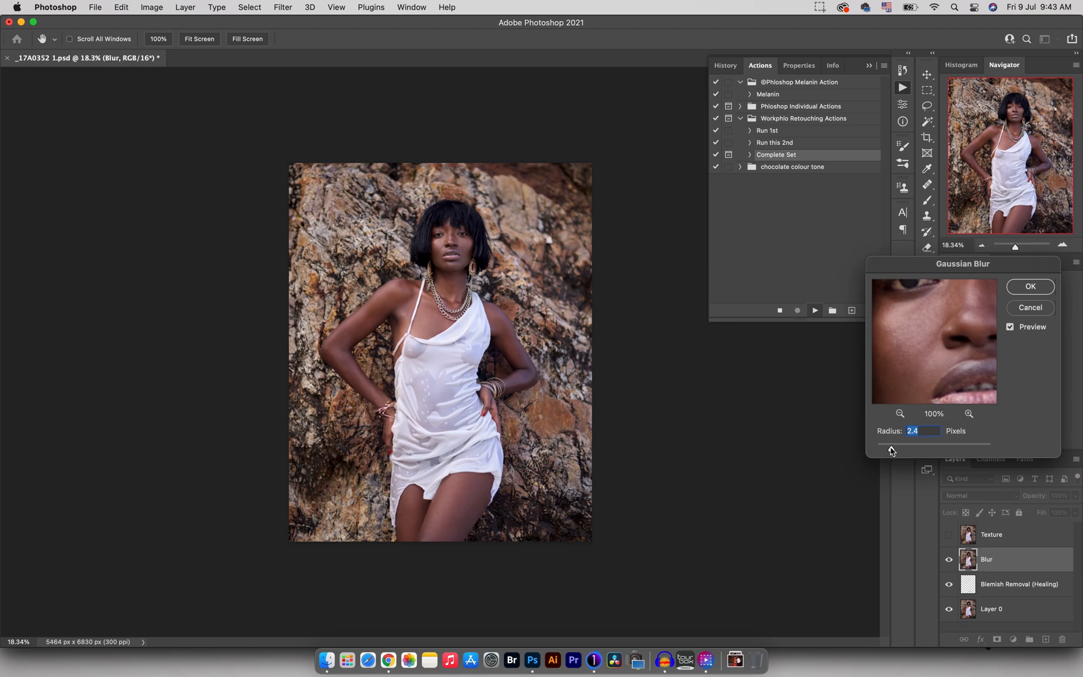
left_click(1017, 289)
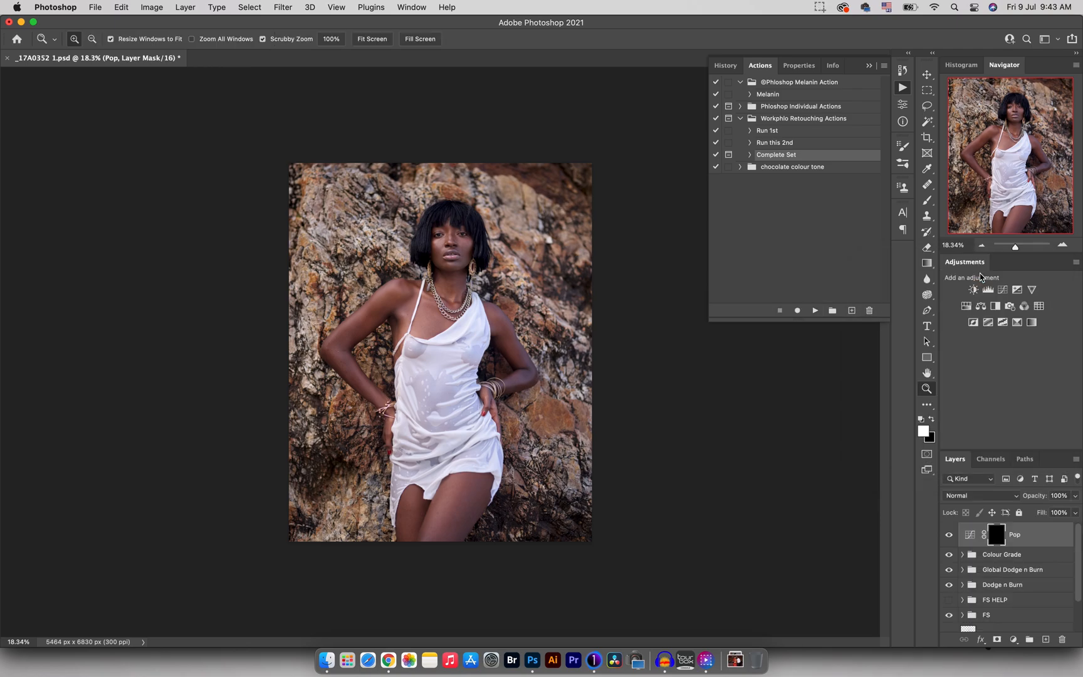
Hide the Pop layer, Colour Grade and both Dodge n Burn groups, expand the FS group and show the FS HELP group
left_click_drag(978, 450, 980, 343)
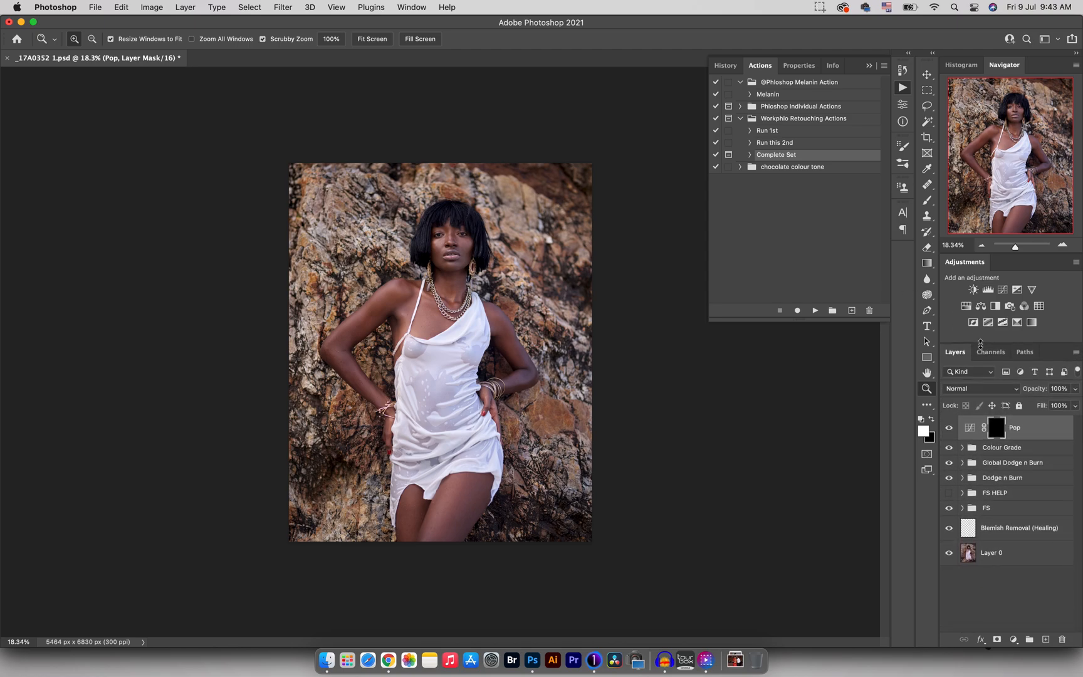
left_click_drag(949, 428, 950, 481)
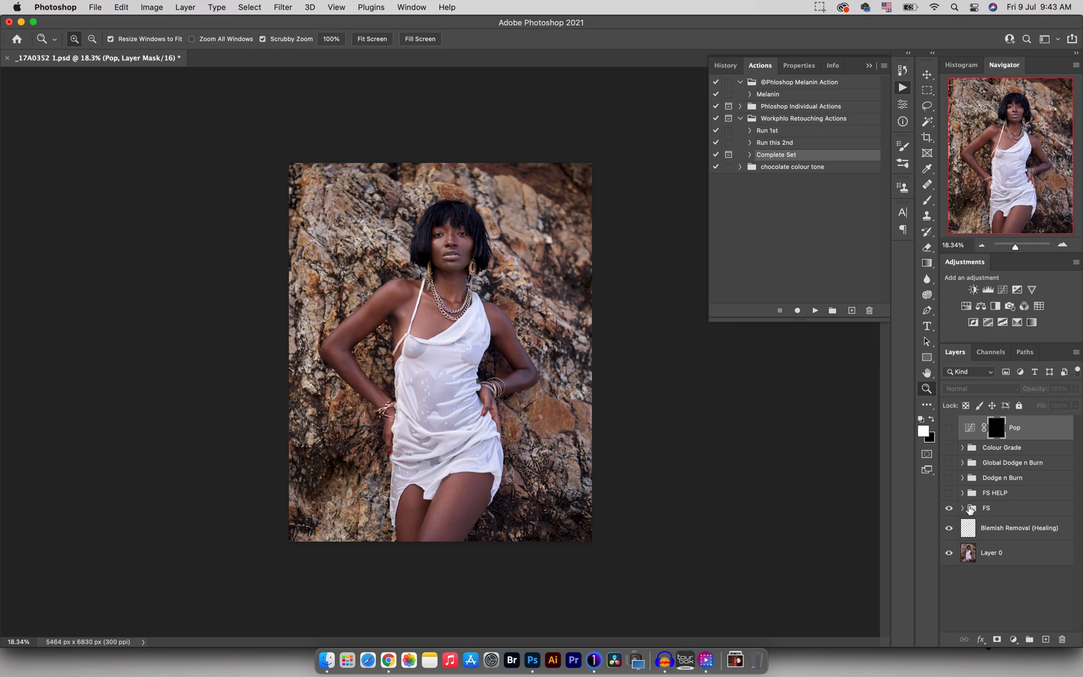
left_click(963, 507)
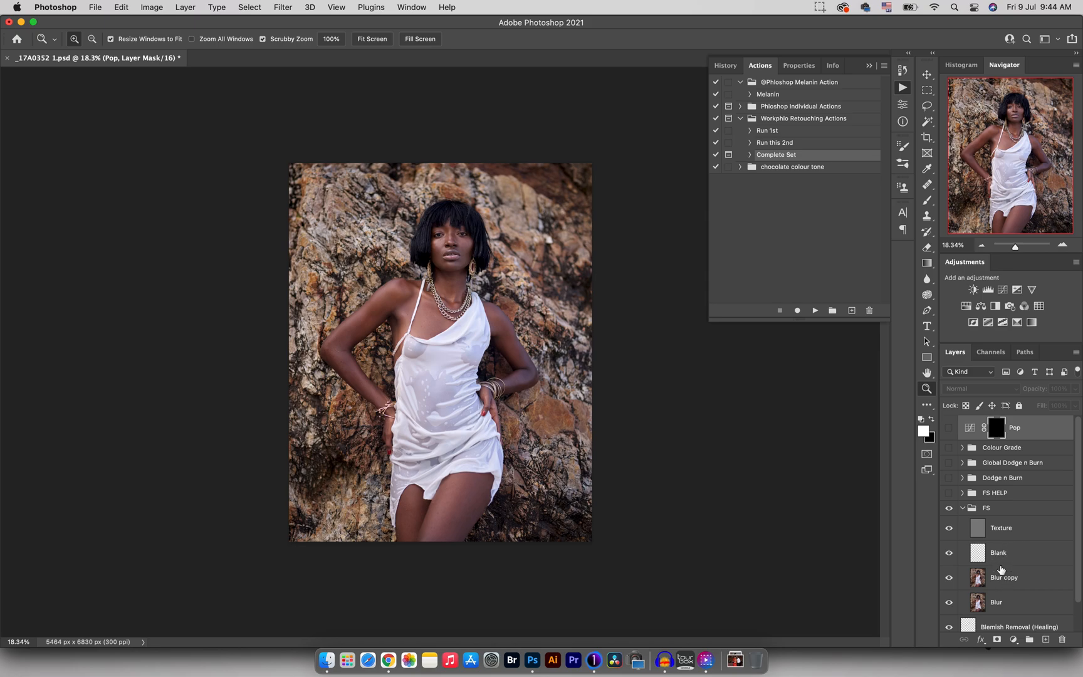
left_click(950, 493)
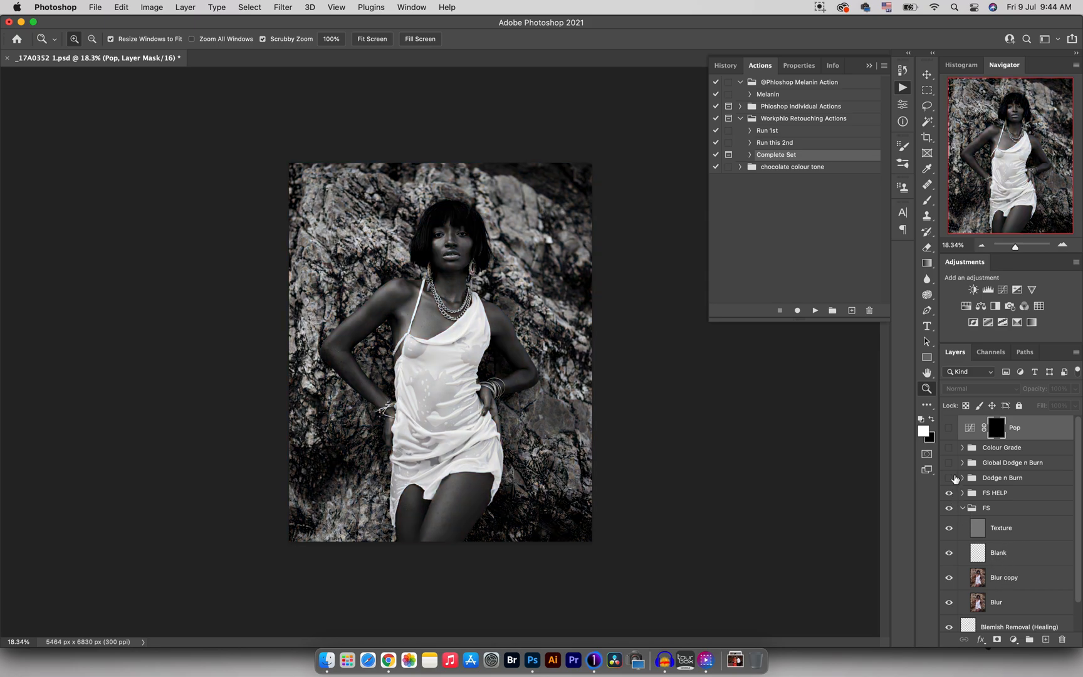
Select the Blur copy layer in the FS group, activate the Mixer Brush tool and close the Actions panel
left_click_drag(412, 320, 438, 310)
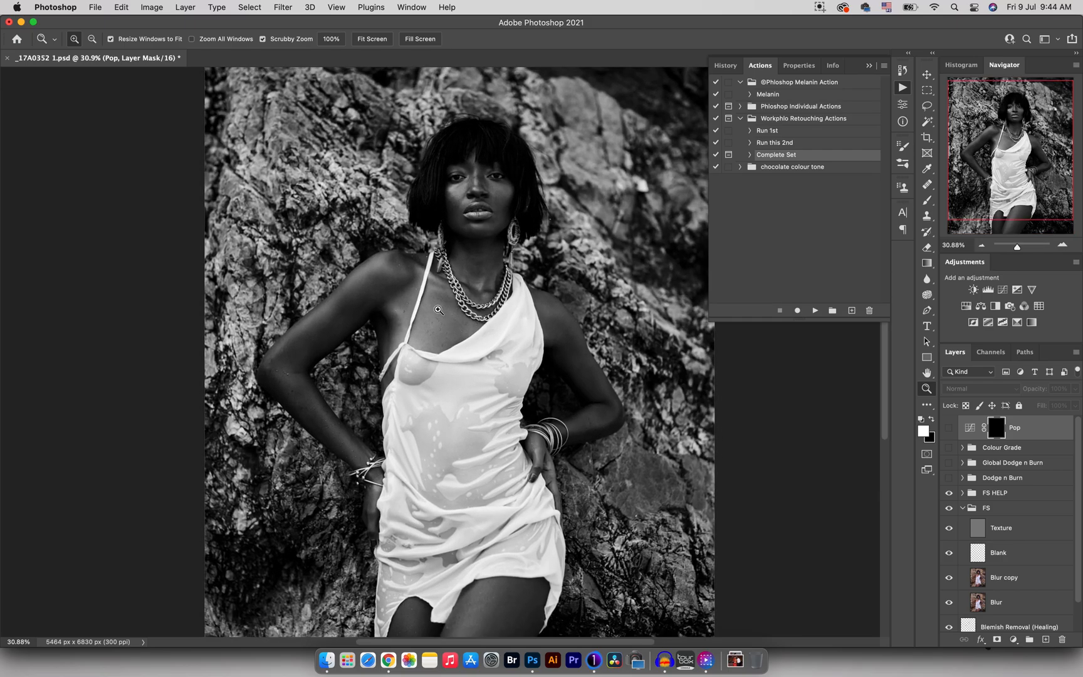
left_click_drag(475, 259, 502, 257)
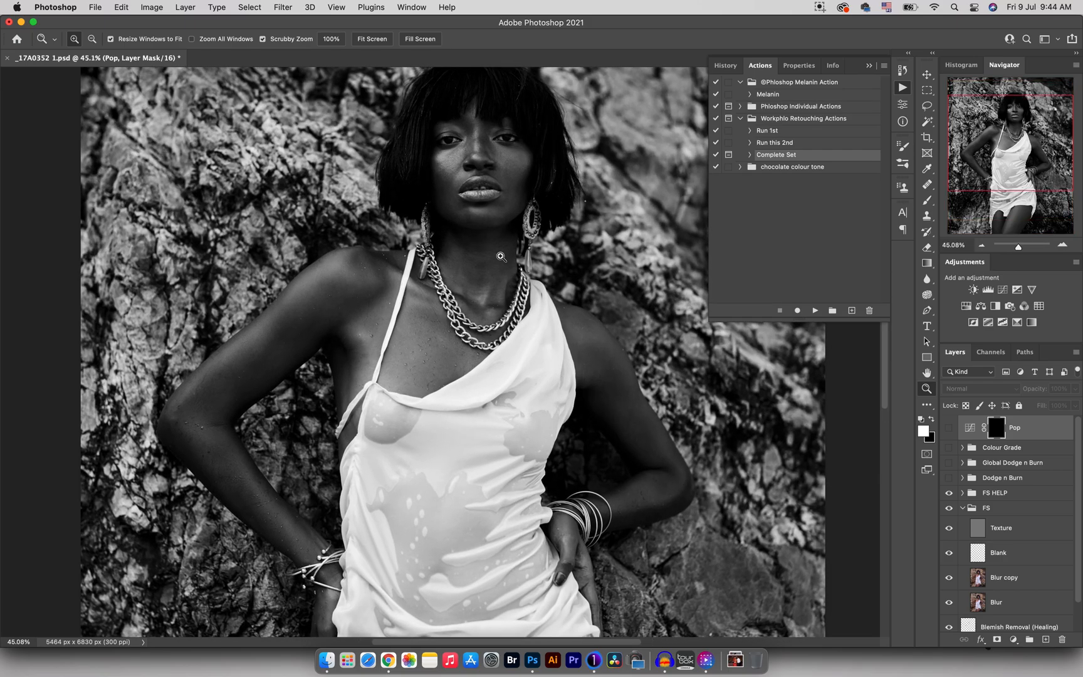
left_click_drag(436, 348, 463, 229)
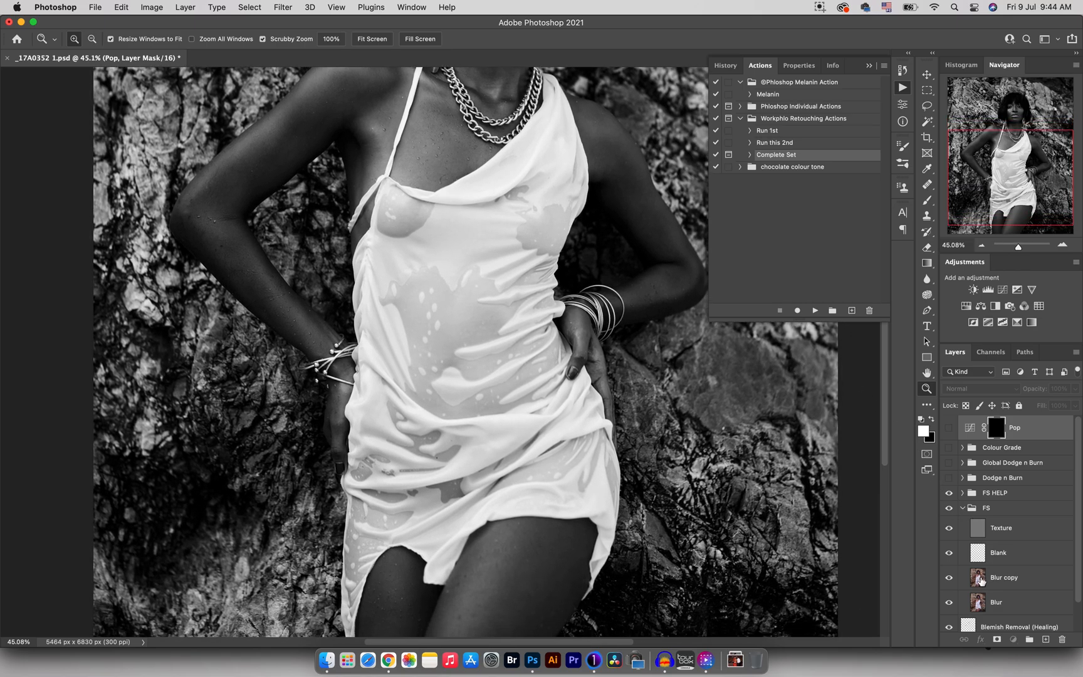
left_click(980, 578)
key("b")
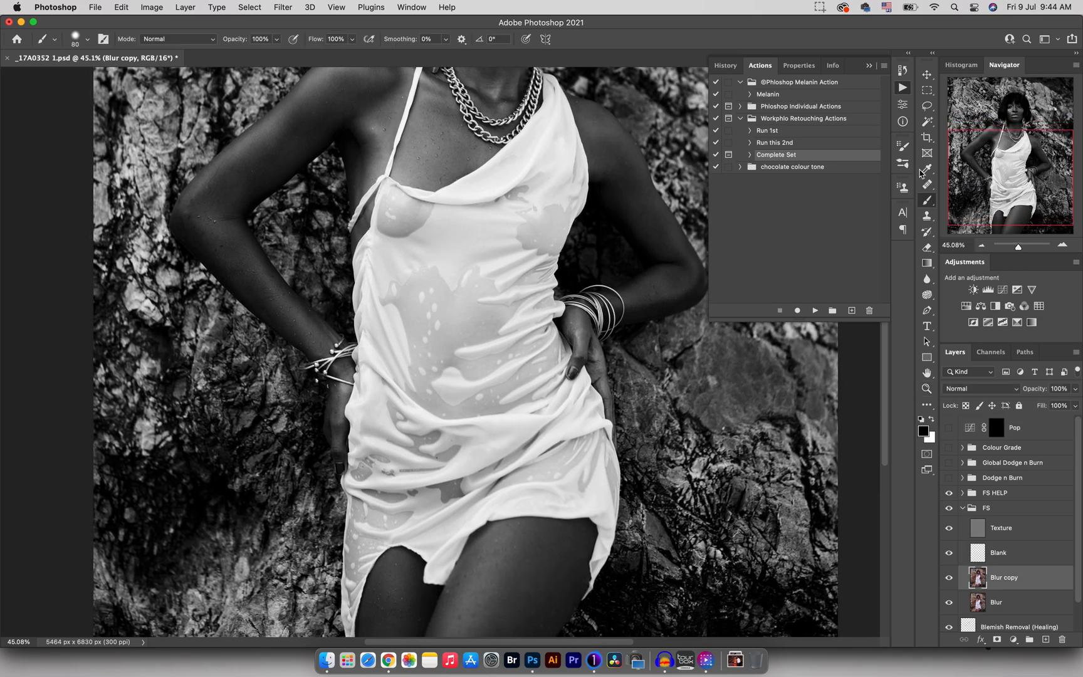
right_click(925, 201)
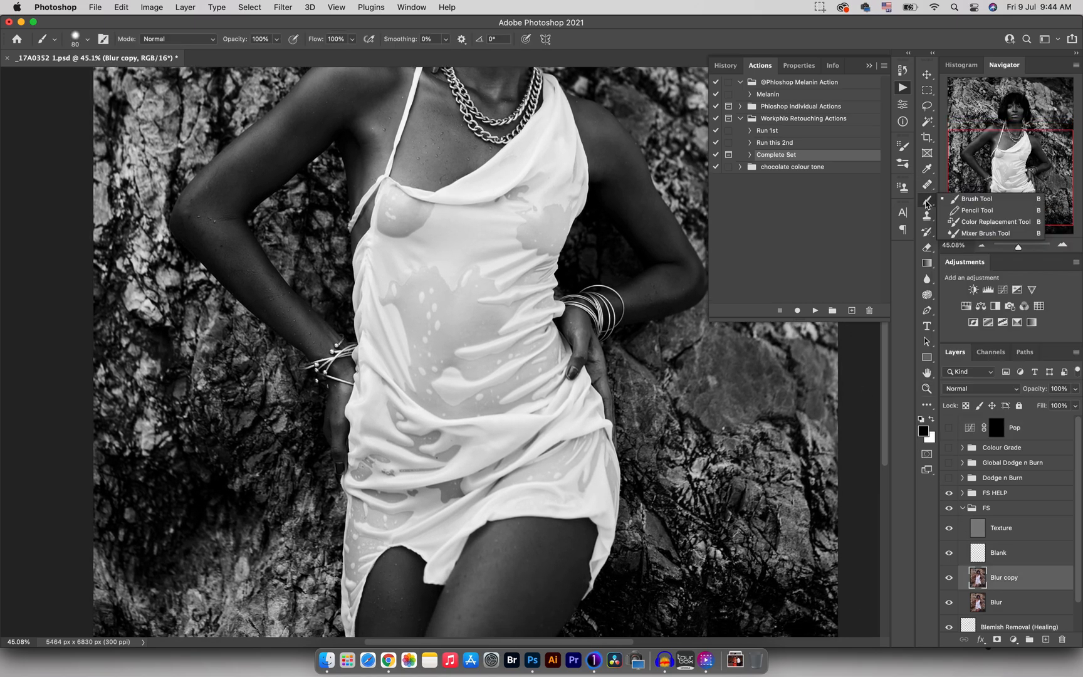
left_click(959, 234)
left_click(869, 66)
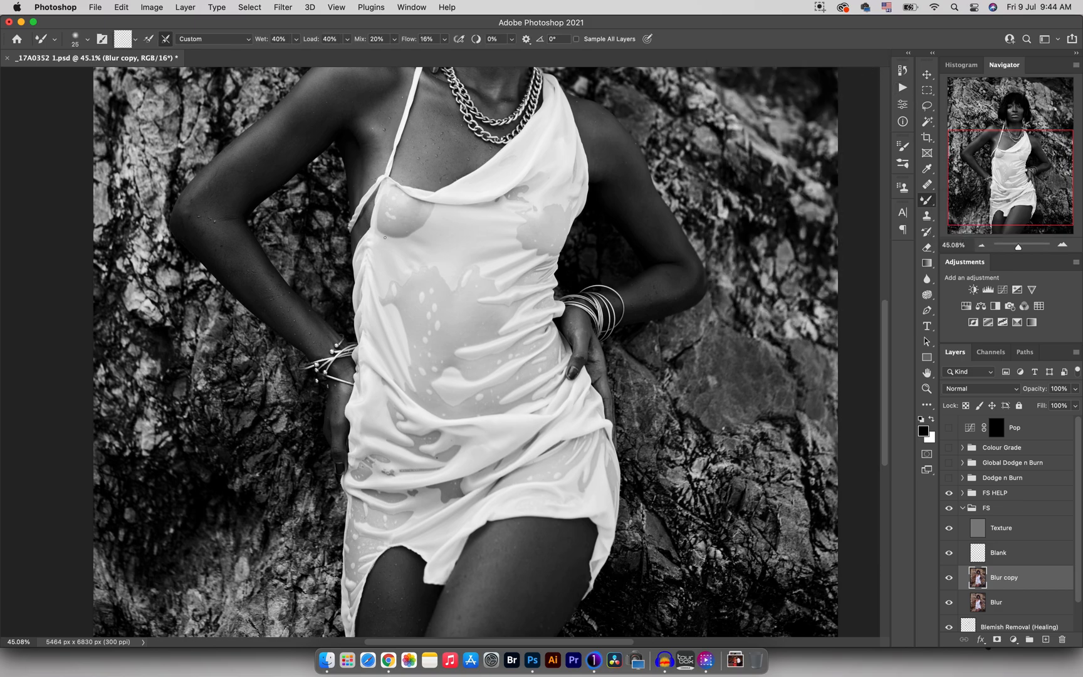
Blend the body skin on Blur copy with the Mixer Brush at Wet 40%, Load 40%, Mix 20% and Flow 16%, varying the brush size
key("z")
left_click(450, 285, "alt")
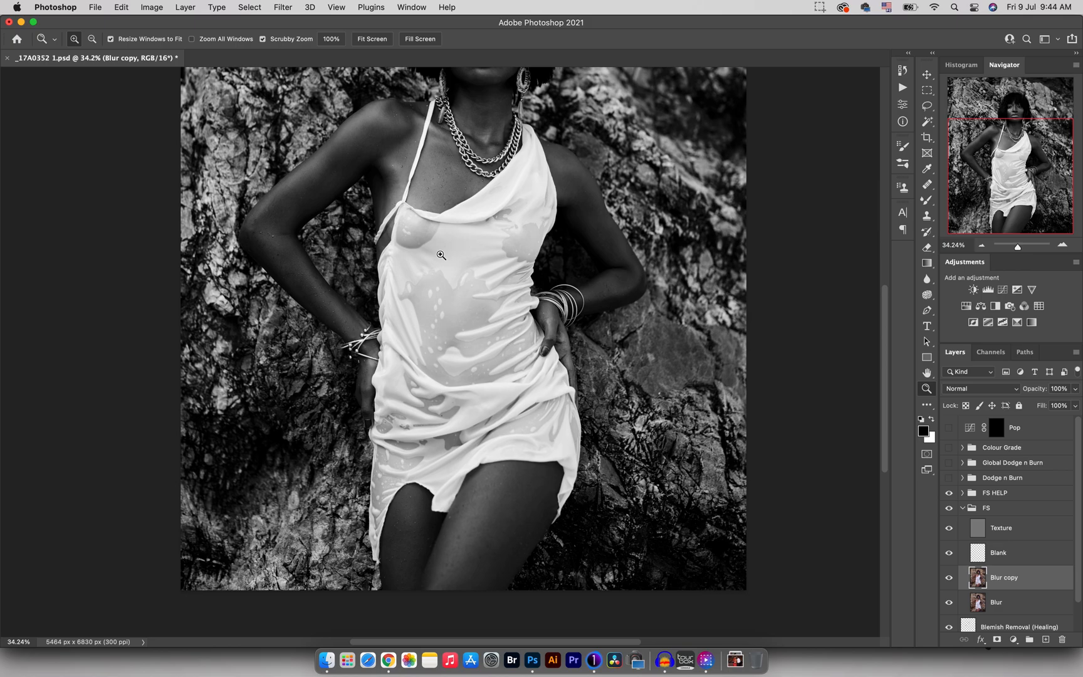
key("b")
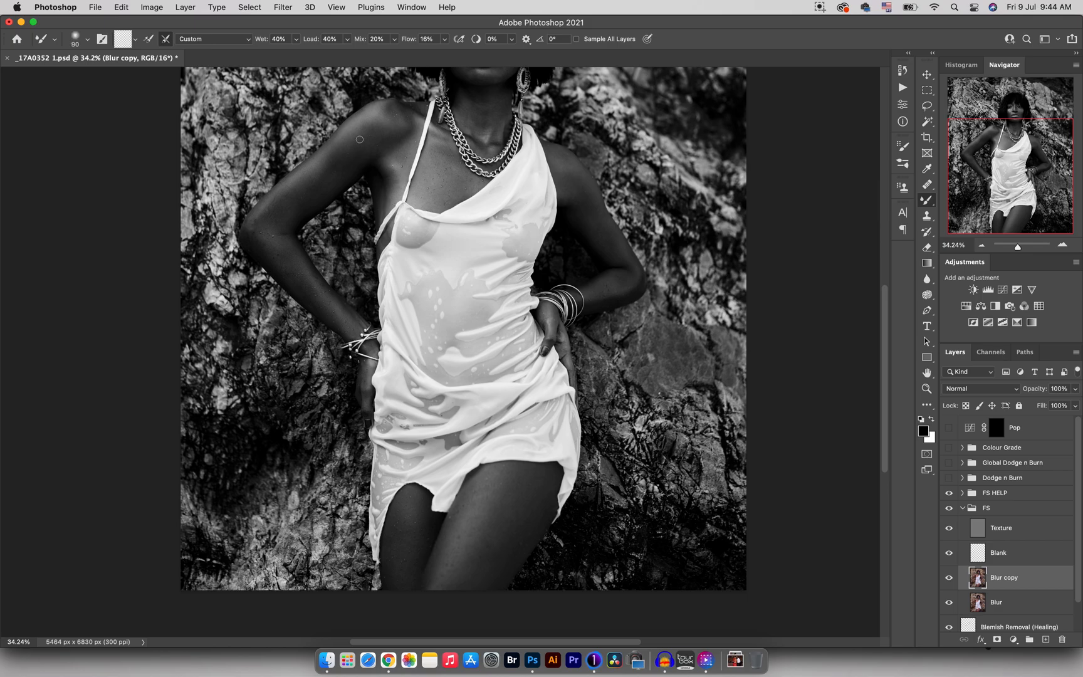
key("bracketright")
key("bracketright")
key("bracketright")
key("bracketleft")
key("bracketleft")
key("bracketleft")
key("bracketleft")
key("bracketright")
key("bracketright")
key("bracketright")
key("bracketleft")
key("bracketleft")
key("bracketright")
key("bracketright")
key("bracketright")
key("bracketright")
key("bracketright")
Blend the skin tones on the face and neck up close on Blur copy, adapting the Mixer Brush size to each area
scroll(504, 325, "up", 5)
scroll(504, 326, "right", 1)
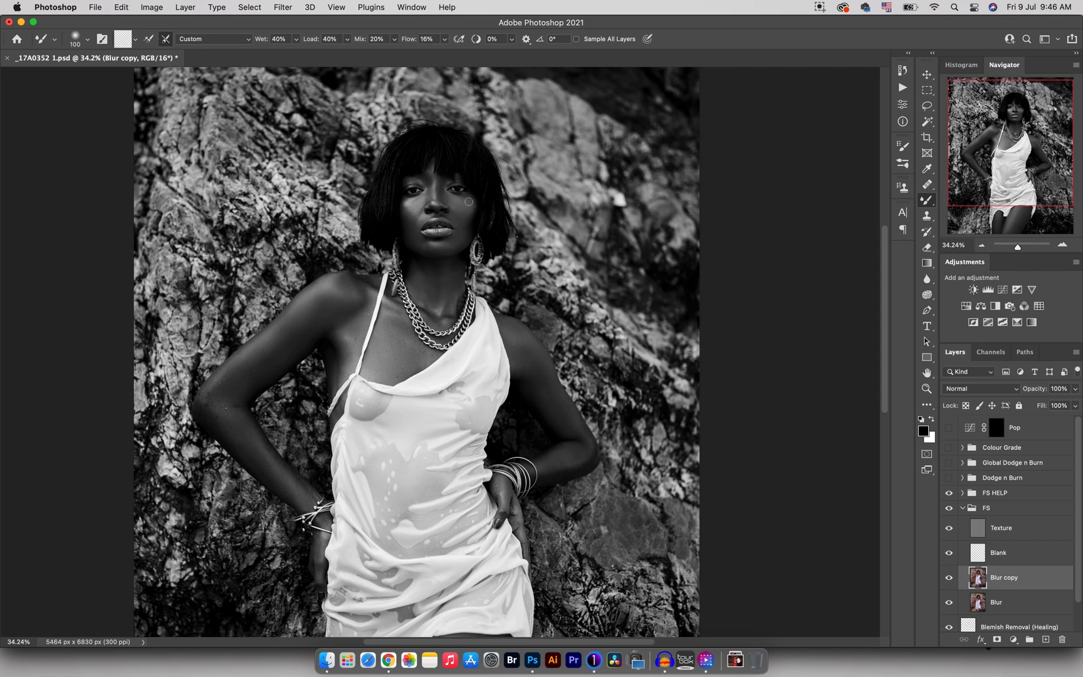
mouse_move(431, 205)
left_mouse_down()
mouse_move(498, 201)
mouse_move(487, 206)
left_mouse_up()
key("bracketleft")
key("bracketleft")
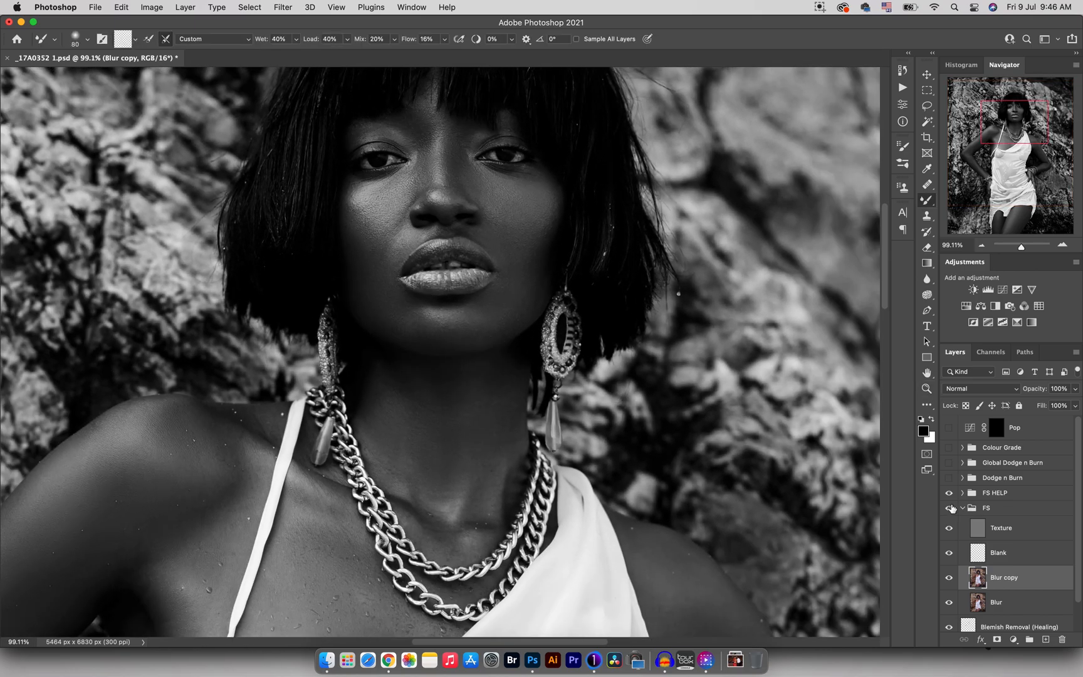
key("bracketright")
key("bracketright")
key("bracketleft")
key("bracketleft")
key("bracketleft")
key("bracketleft")
key("bracketleft")
key("bracketleft")
key("bracketright")
key("bracketright")
key("bracketright")
Compare the black-and-white portrait with and without the FS group by hiding and showing it
key("z")
key("super+0")
left_click(963, 508)
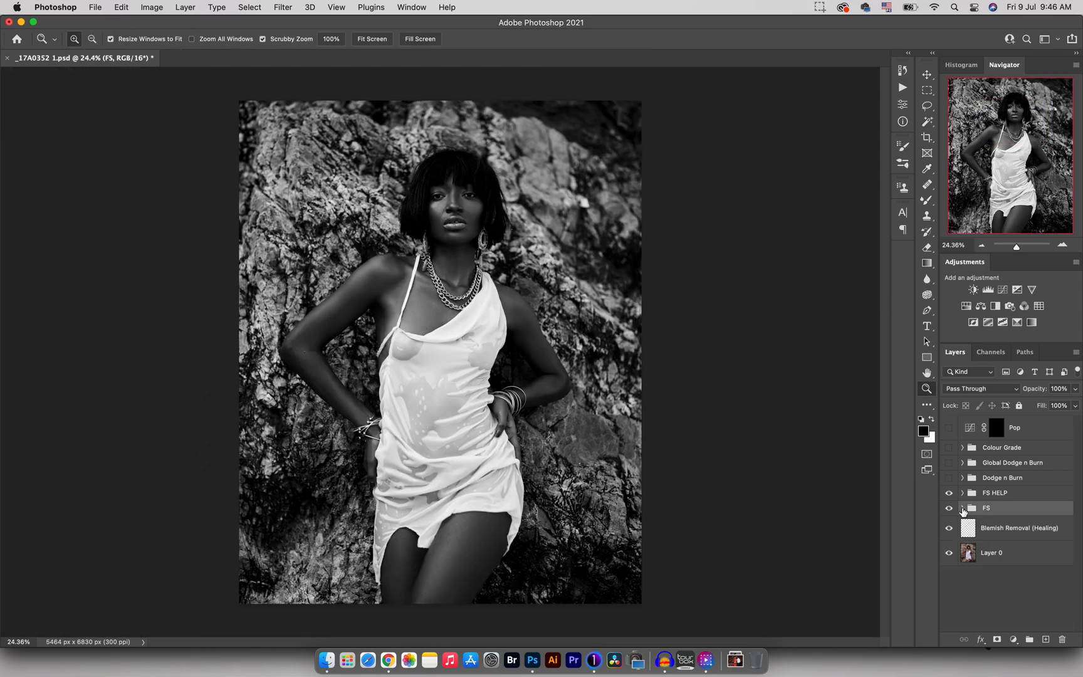
left_click_drag(432, 280, 483, 283)
left_click(949, 509)
left_click(949, 509)
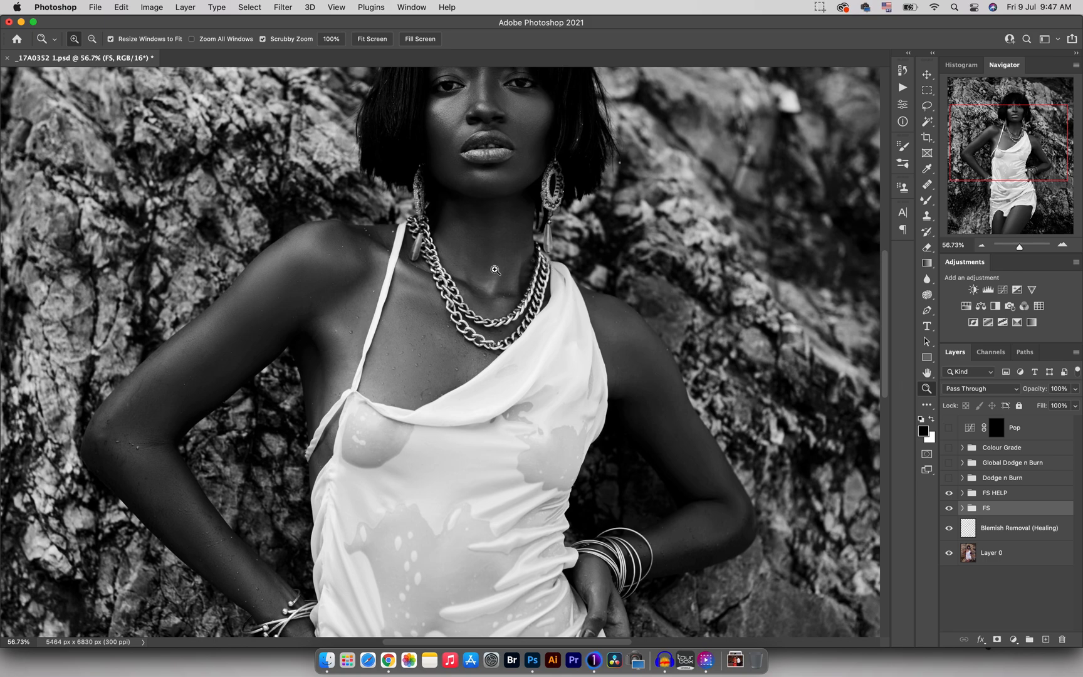
Return to the Blur copy layer and blend the remaining uneven skin on the chest and shoulders with a larger Mixer Brush
key("b")
key("bracketright")
left_click(962, 508)
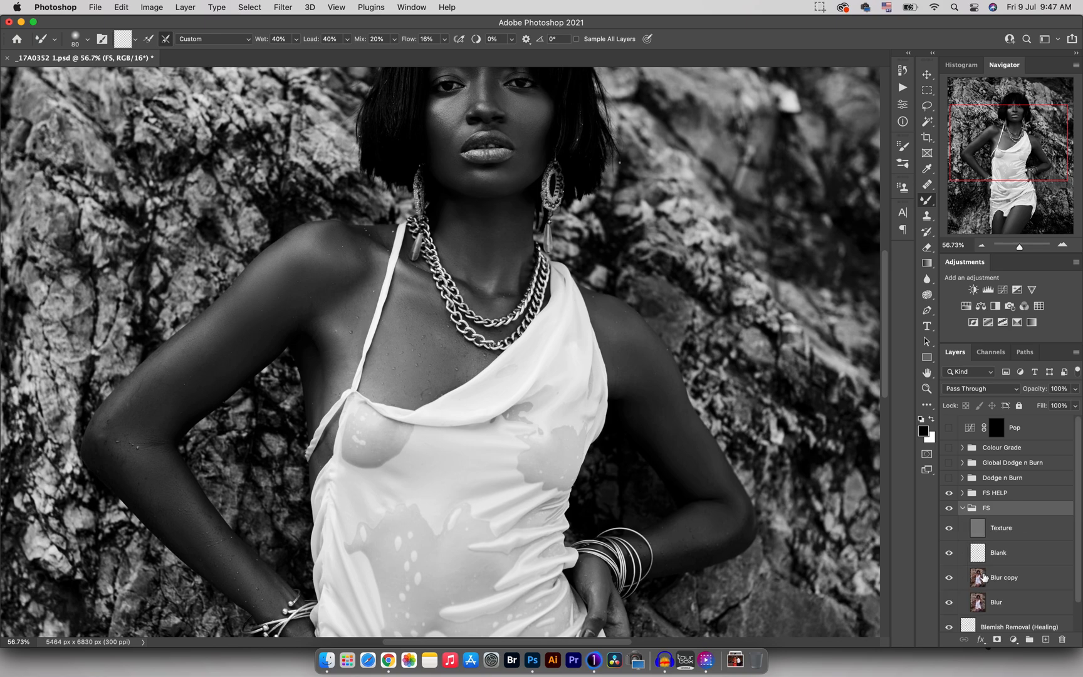
left_click(984, 577)
key("bracketright")
key("bracketright")
key("bracketright")
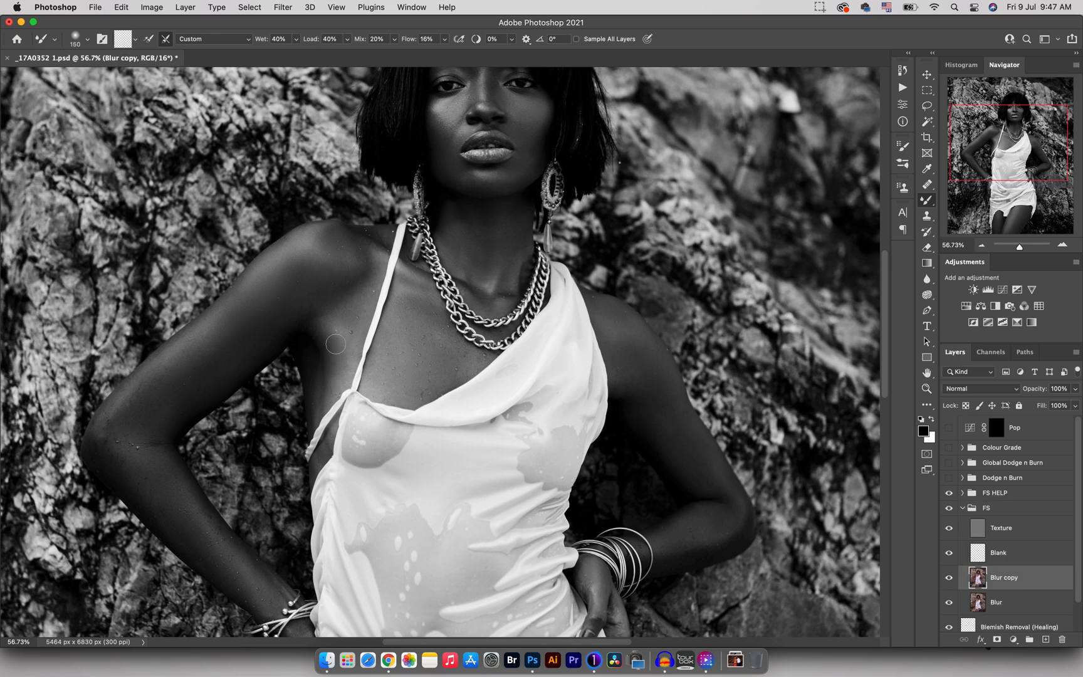
key("bracketleft")
key("bracketleft")
key("bracketright")
key("bracketright")
key("bracketleft")
key("bracketleft")
key("bracketright")
key("bracketright")
key("bracketright")
key("bracketleft")
key("bracketleft")
key("bracketright")
key("bracketright")
Collapse the FS group, hide the FS HELP group and compare the face in colour with and without FS
left_click(964, 508)
key("z")
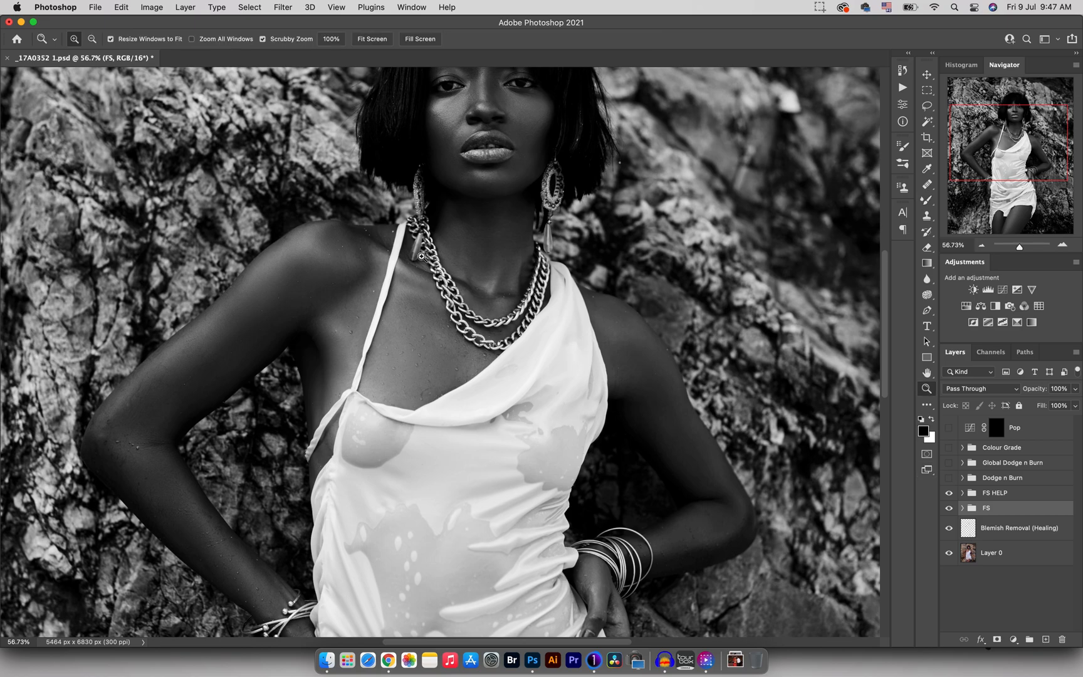
left_click_drag(467, 255, 440, 260)
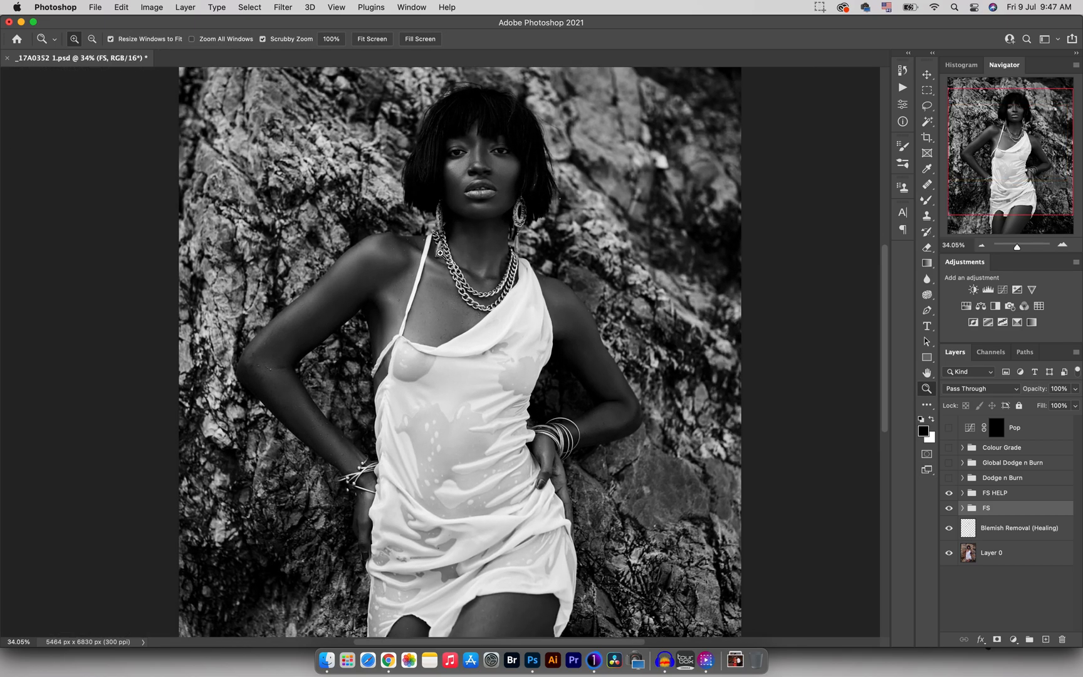
left_click(949, 492)
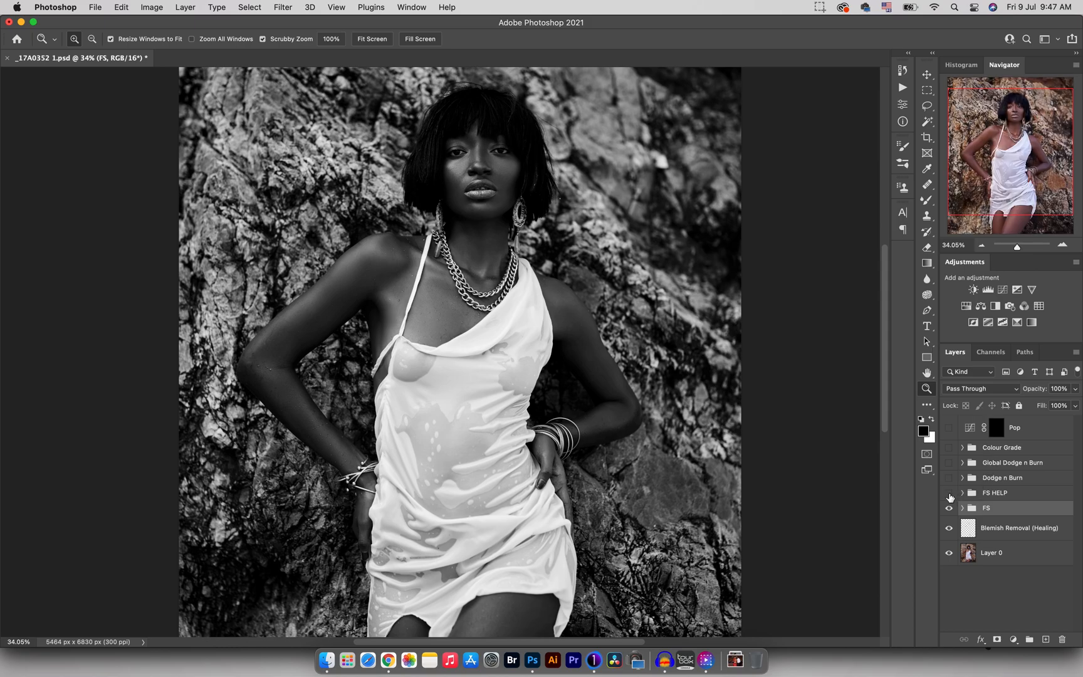
left_click_drag(512, 168, 556, 174)
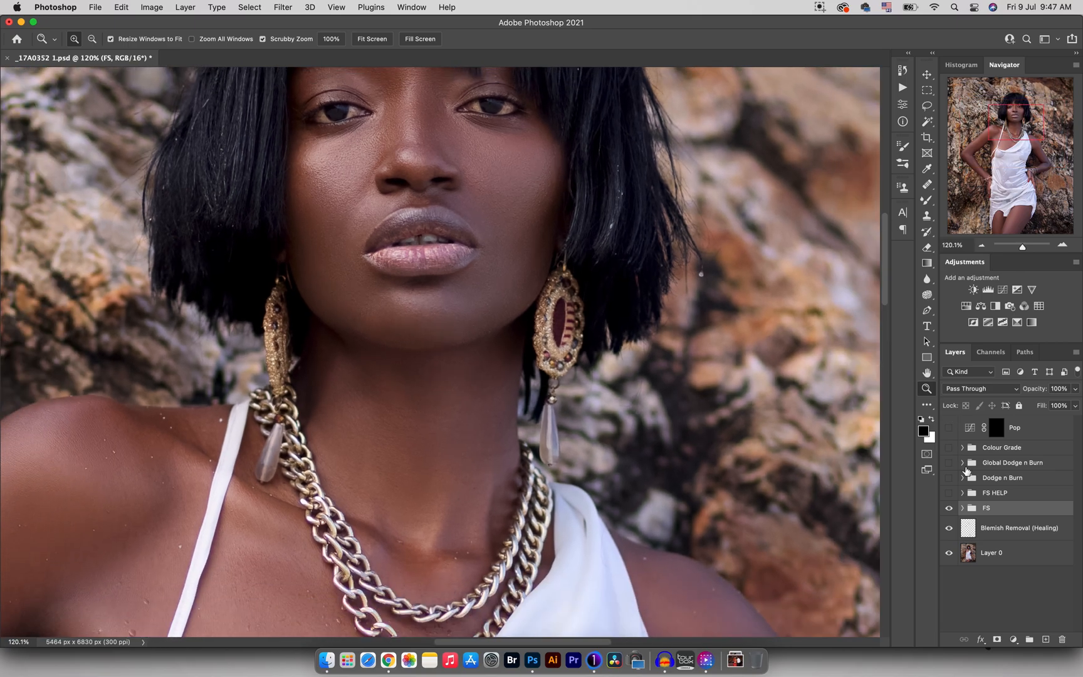
left_click(949, 508)
left_click(950, 509)
left_click_drag(527, 223, 461, 220)
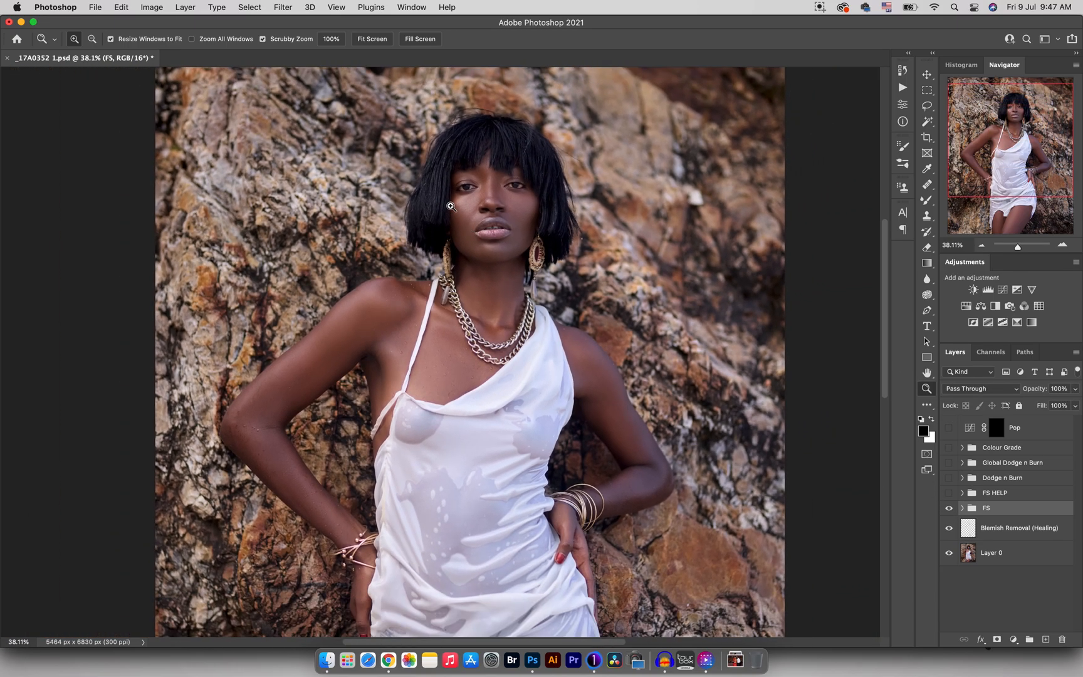
Lower the FS group's opacity to 64% and compare the skin with and without the group
left_click_drag(1037, 392, 1016, 393)
left_click_drag(1014, 393, 1014, 393)
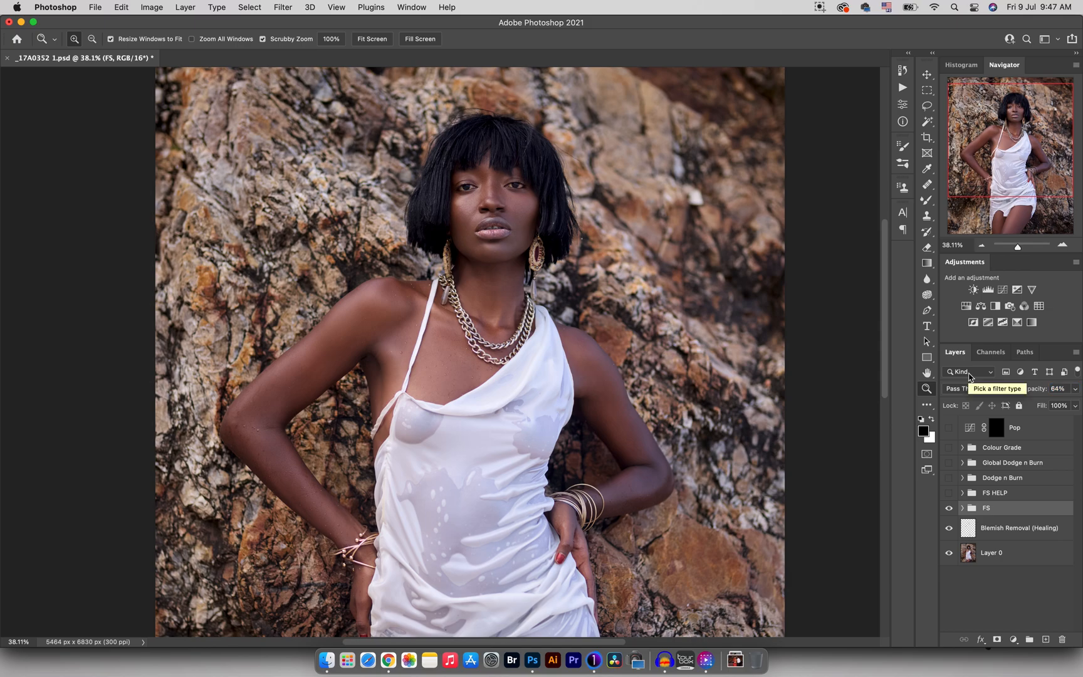
left_click_drag(480, 197, 466, 239)
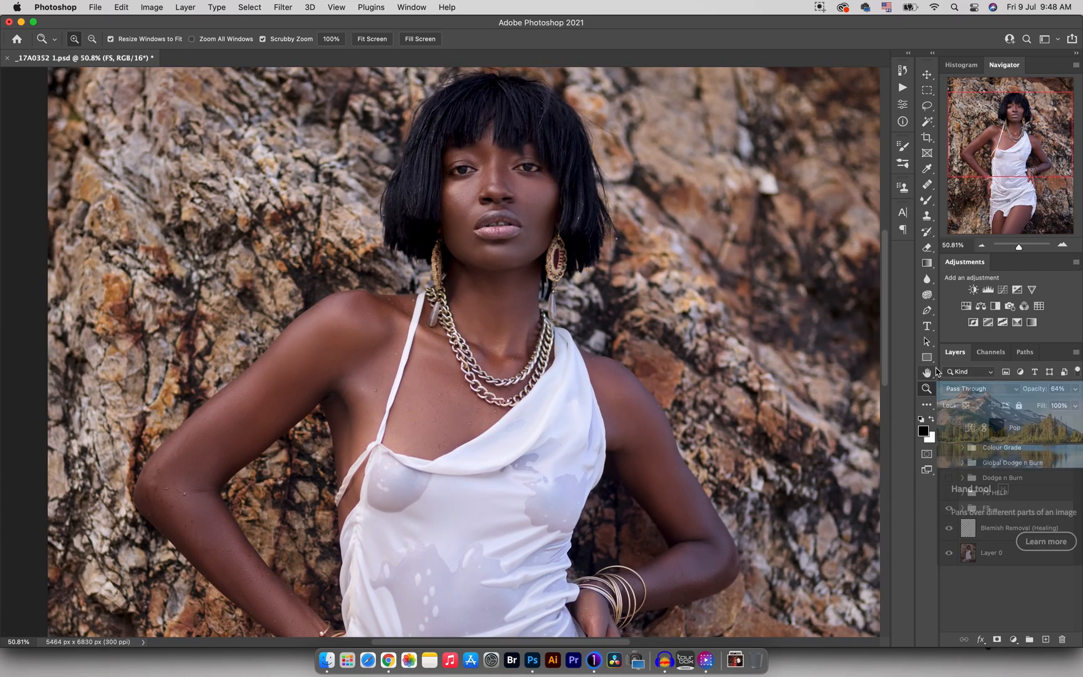
left_click(949, 509)
left_click(949, 509)
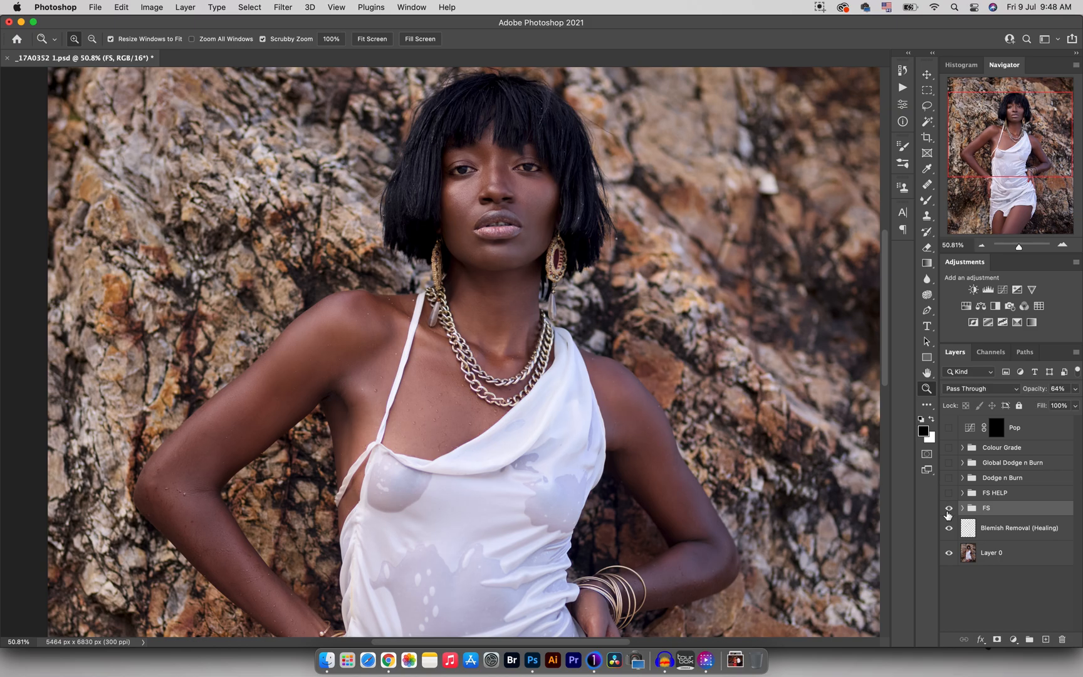
left_click(949, 509)
left_click(949, 509)
Show and expand the Dodge n Burn group with its DnB Helper, and select the Dodge layer's mask
left_click(963, 477)
left_click(949, 493)
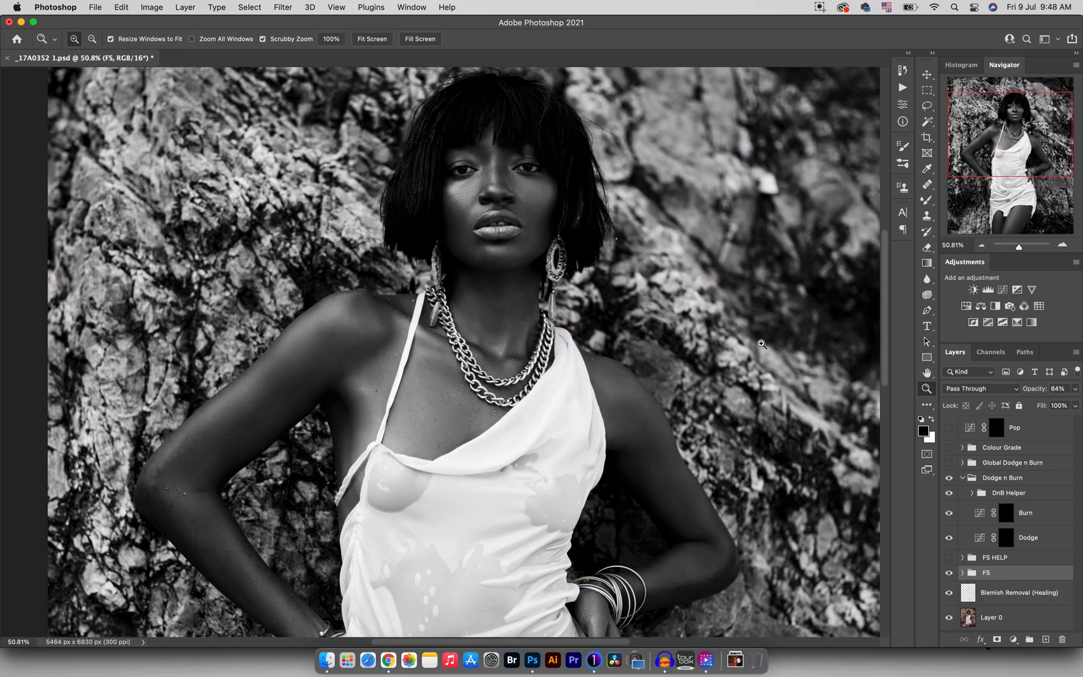
mouse_move(508, 193)
left_mouse_down()
mouse_move(539, 186)
mouse_move(529, 188)
left_mouse_up()
left_click(1003, 538)
Set up the regular Brush tool with white as foreground colour and 3% flow for dodging the face on the Dodge mask
key("b")
key("x")
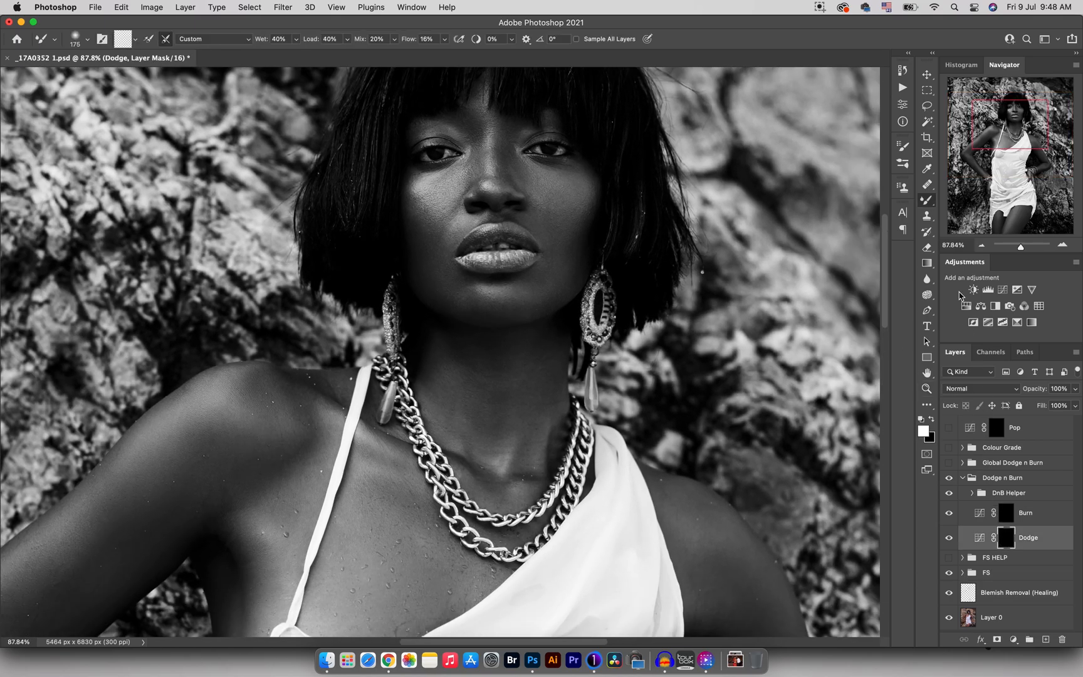
right_click(926, 202)
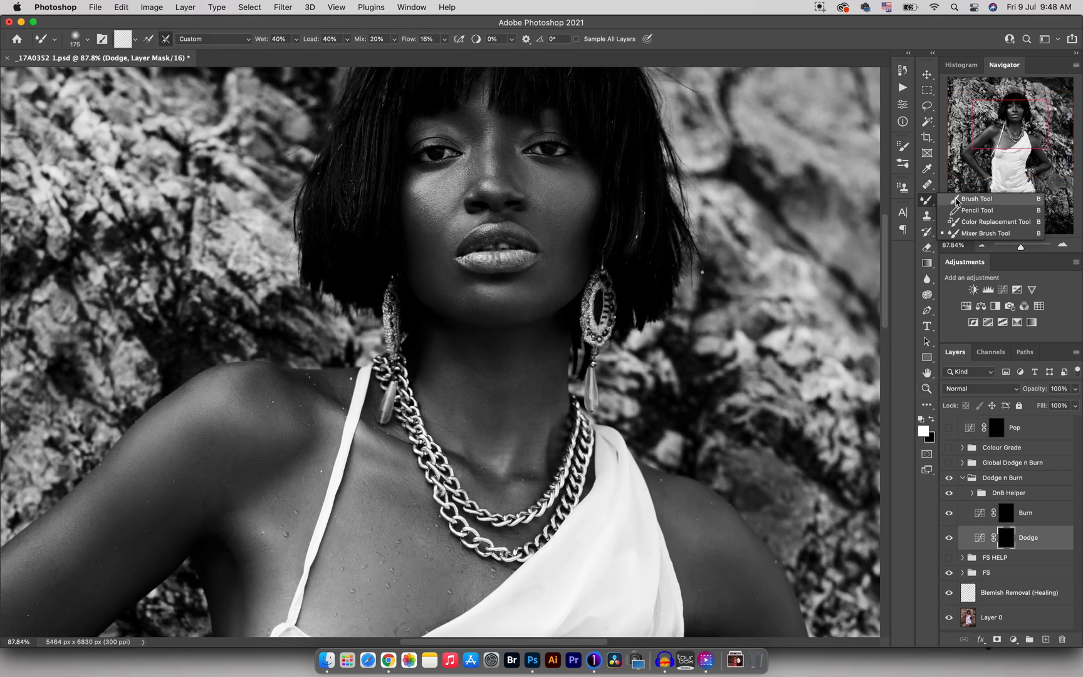
left_click(956, 199)
left_click_drag(314, 42, 259, 51)
key("space")
left_click_drag(505, 186, 506, 240)
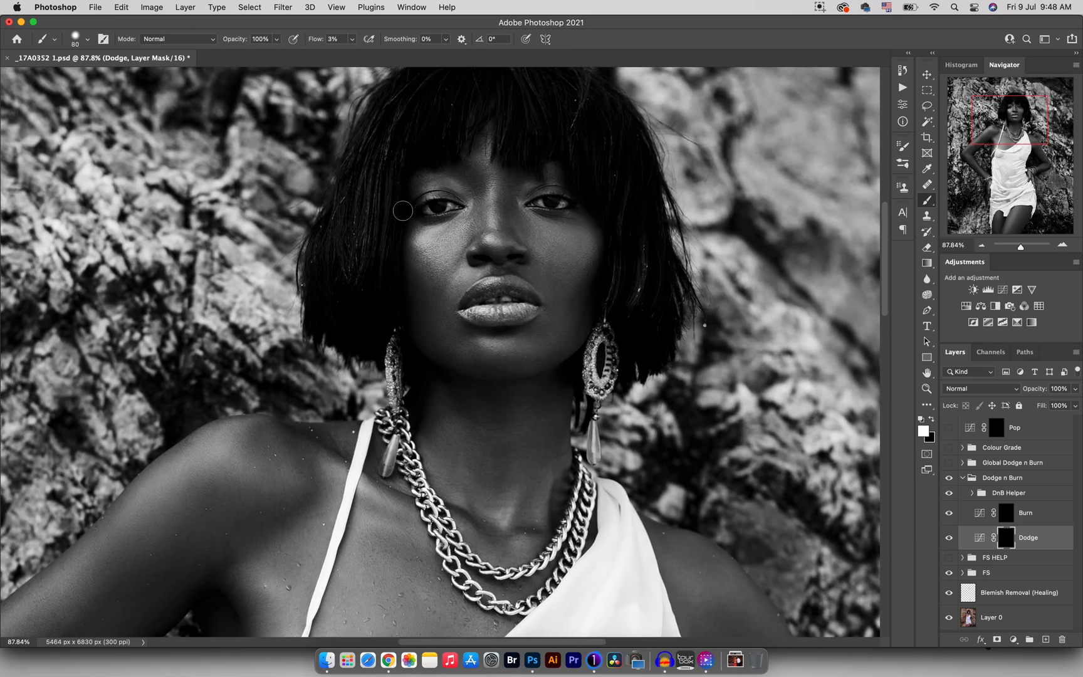
Frame the face closely and reduce the brush to 35 px for dodging
key("z")
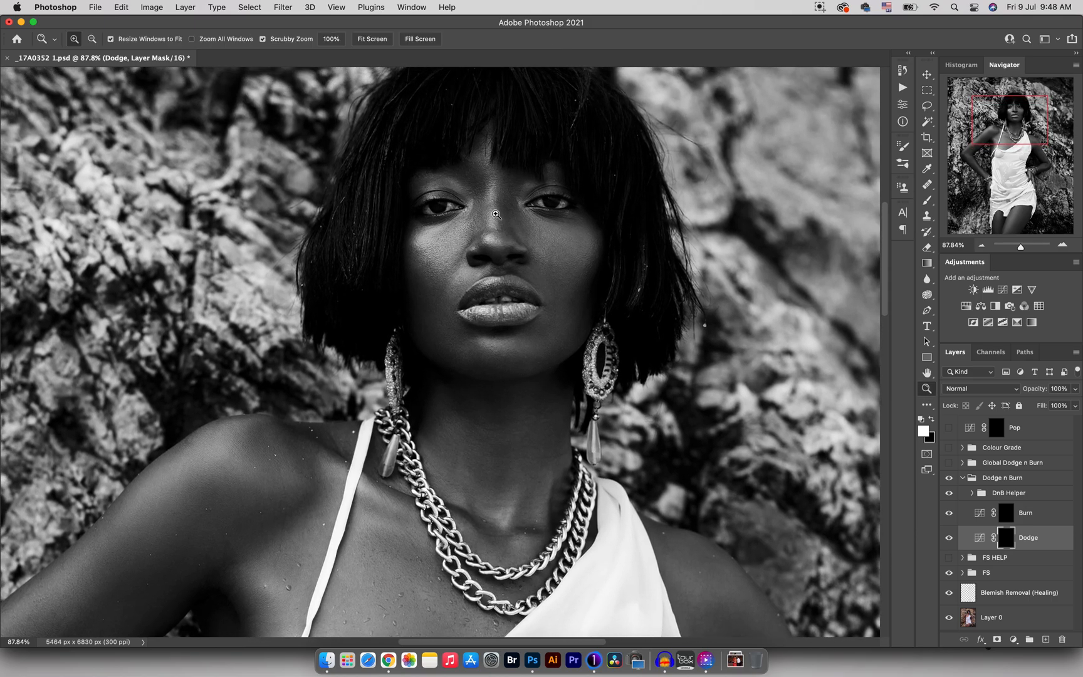
mouse_move(505, 209)
left_mouse_down()
mouse_move(519, 211)
mouse_move(509, 210)
left_mouse_up()
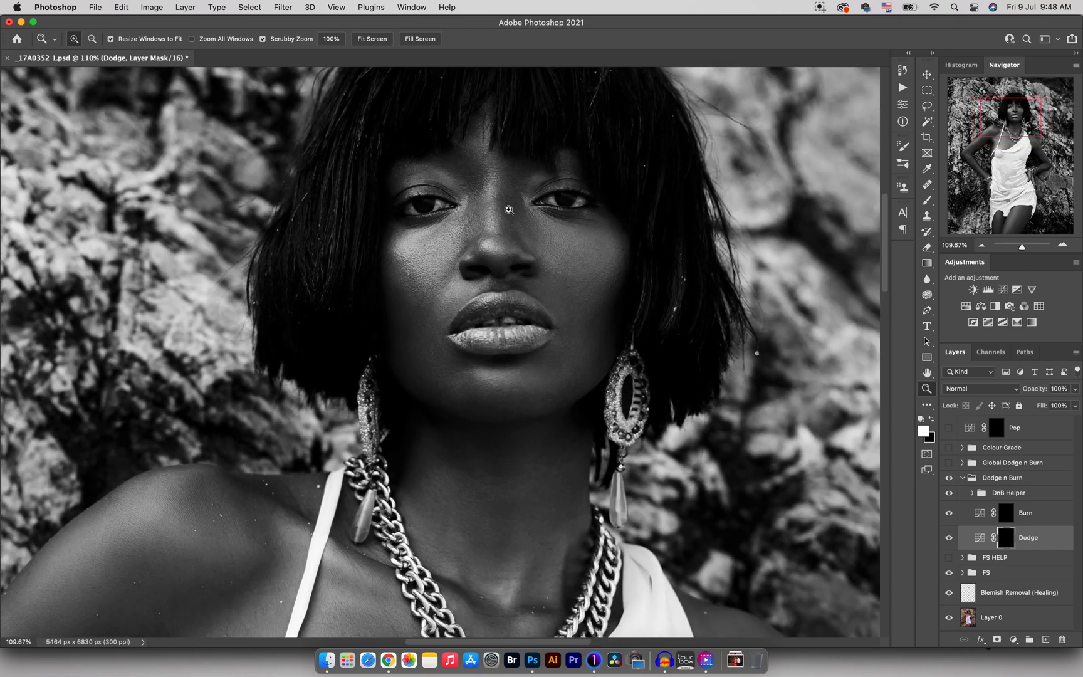
key("b")
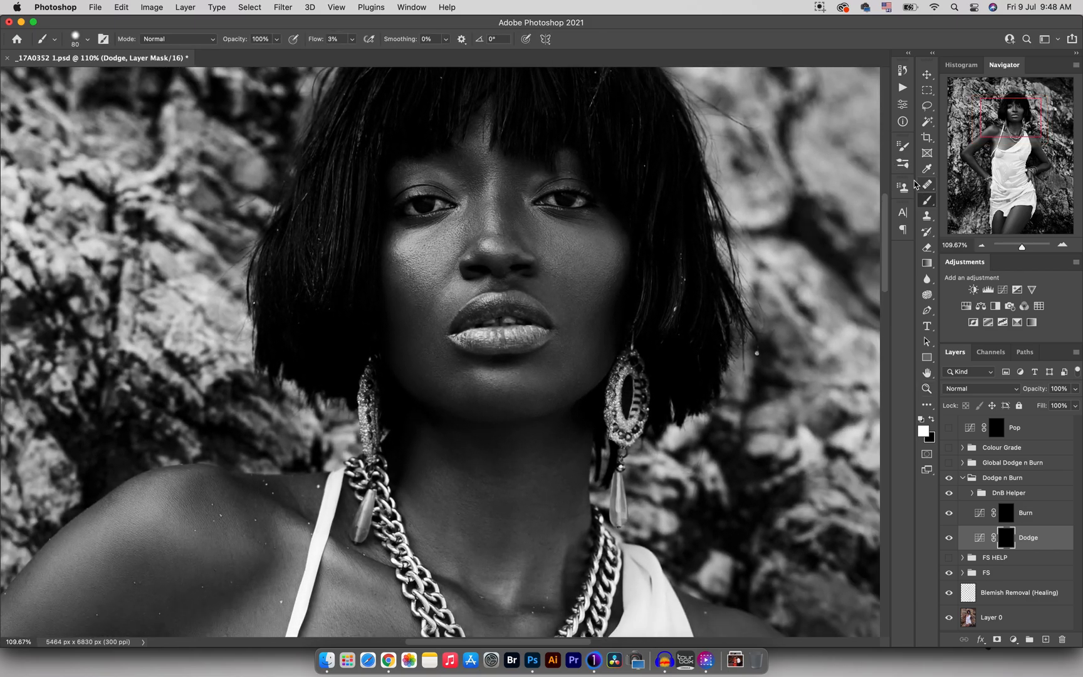
key("bracketleft")
key("bracketleft")
key("bracketleft")
key("bracketleft")
key("bracketleft")
key("bracketleft")
Hide the DnB Helper and preview the full Dodge brightening in colour by disabling and re-enabling its mask
left_click(949, 493)
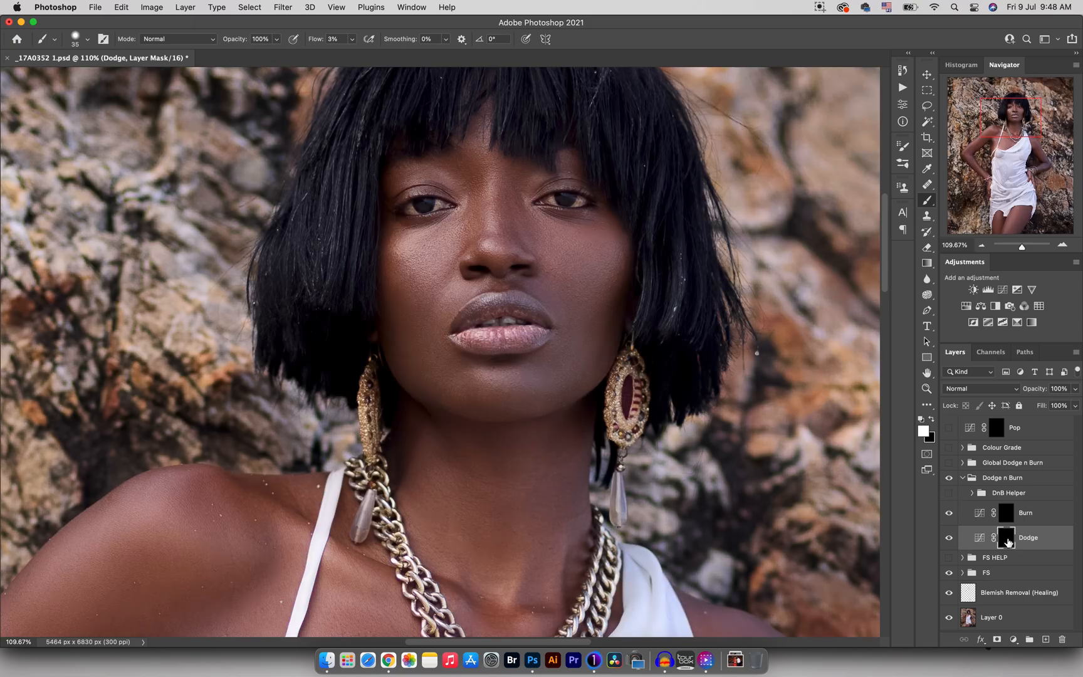
left_click(1007, 538, "shift")
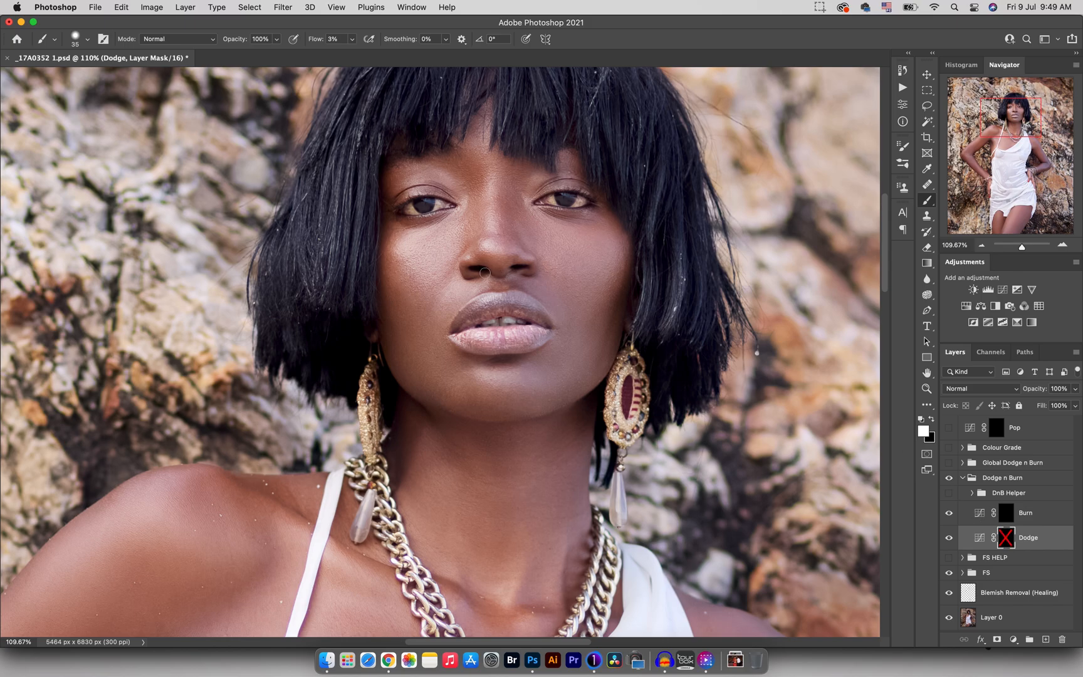
left_click(1006, 540, "shift")
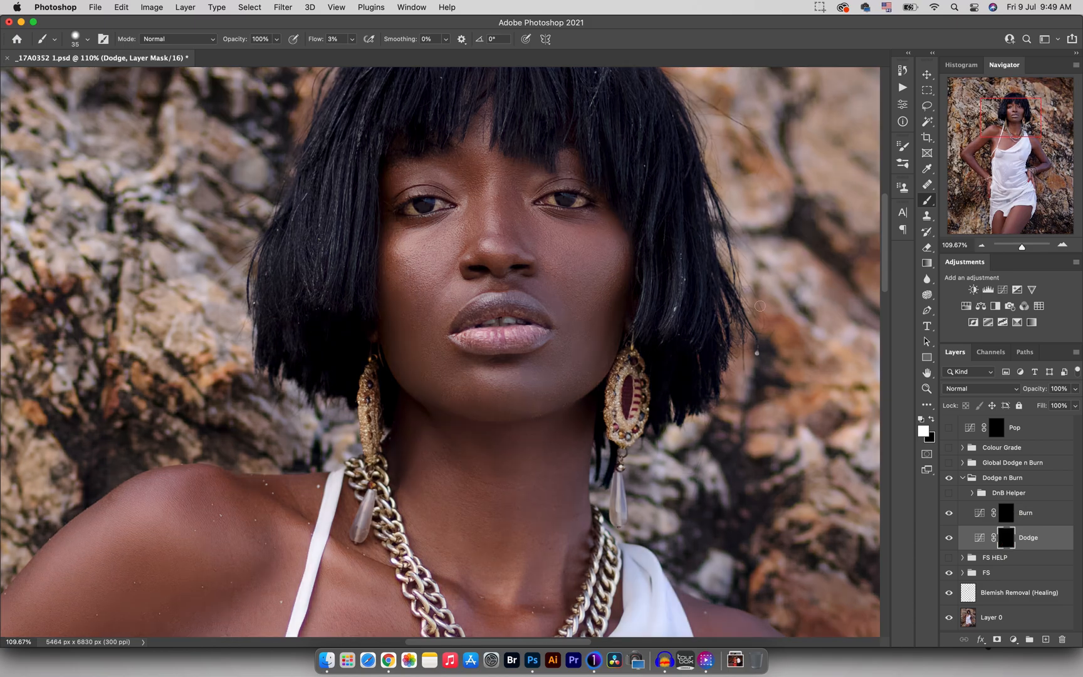
Try full-flow strokes on the Dodge mask over the nose and mouth and on the Burn mask over the cheek
left_click_drag(315, 39, 424, 28)
mouse_move(488, 245)
left_mouse_down()
mouse_move(446, 316)
mouse_move(454, 354)
mouse_move(495, 376)
mouse_move(471, 370)
mouse_move(483, 238)
mouse_move(426, 332)
mouse_move(470, 284)
left_mouse_up()
mouse_move(502, 342)
left_mouse_down()
mouse_move(533, 271)
mouse_move(531, 236)
left_mouse_up()
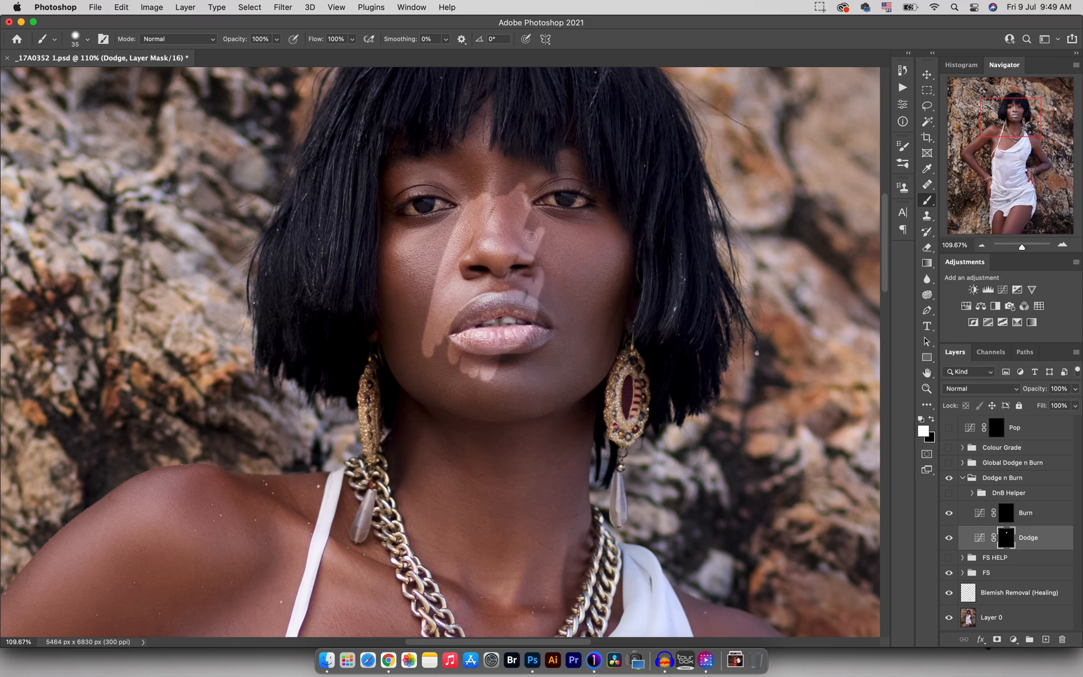
left_click(1008, 515)
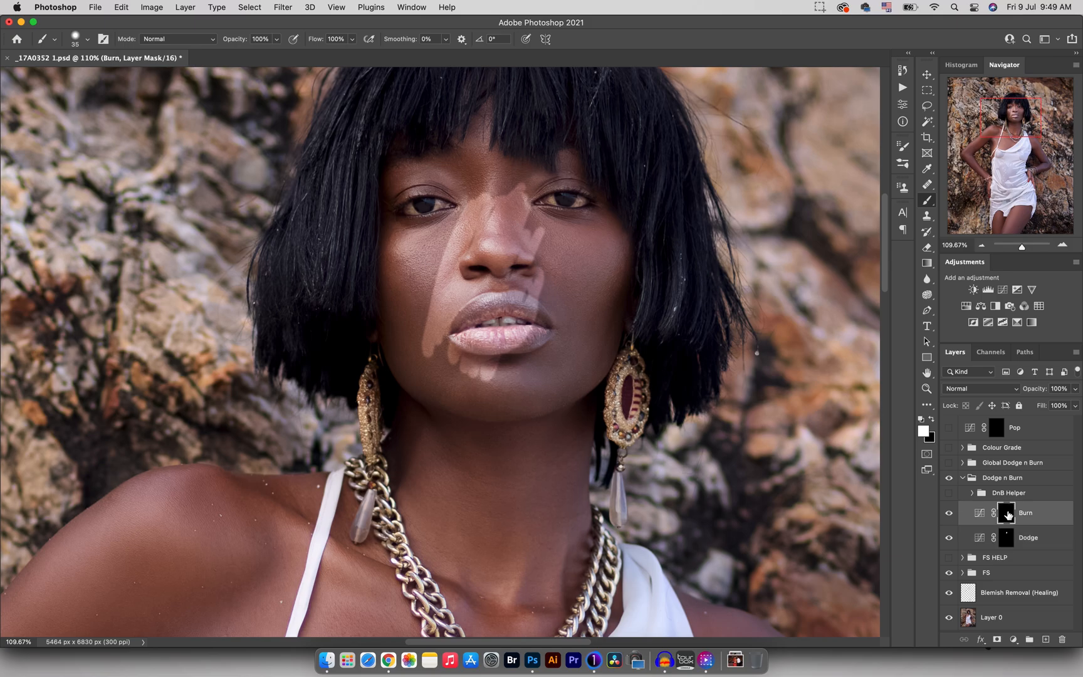
mouse_move(564, 254)
left_mouse_down()
mouse_move(563, 313)
mouse_move(586, 268)
left_mouse_up()
mouse_move(599, 250)
left_mouse_down()
mouse_move(605, 318)
mouse_move(617, 241)
left_mouse_up()
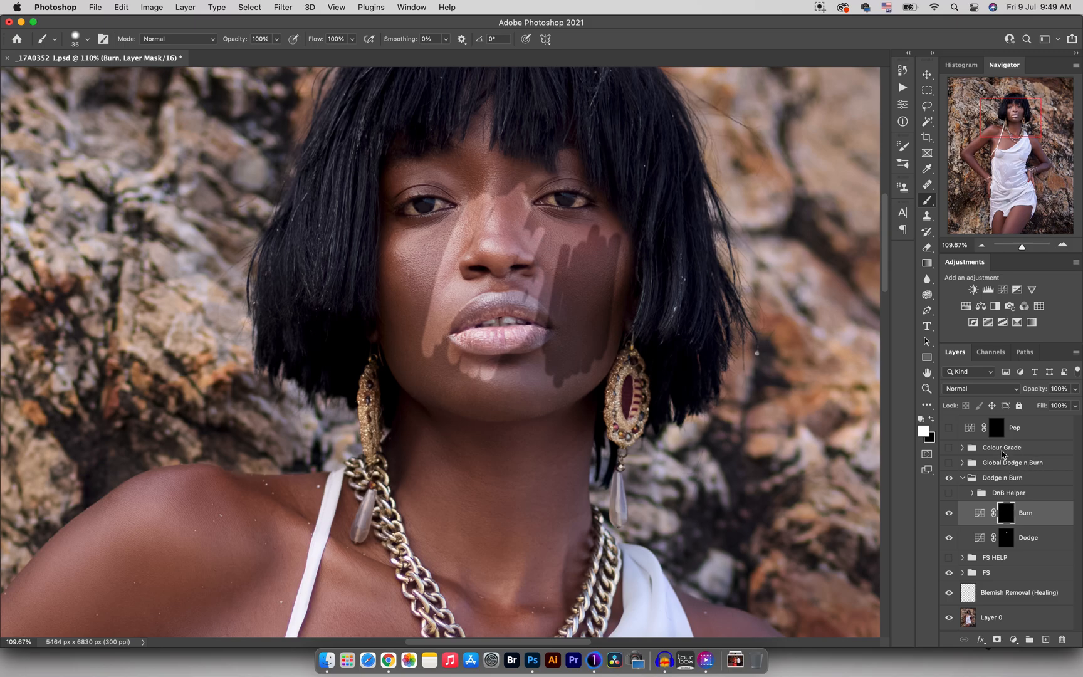
Return to the Dodge mask, set the brush flow to 3% and show the DnB Helper
left_click(1006, 538)
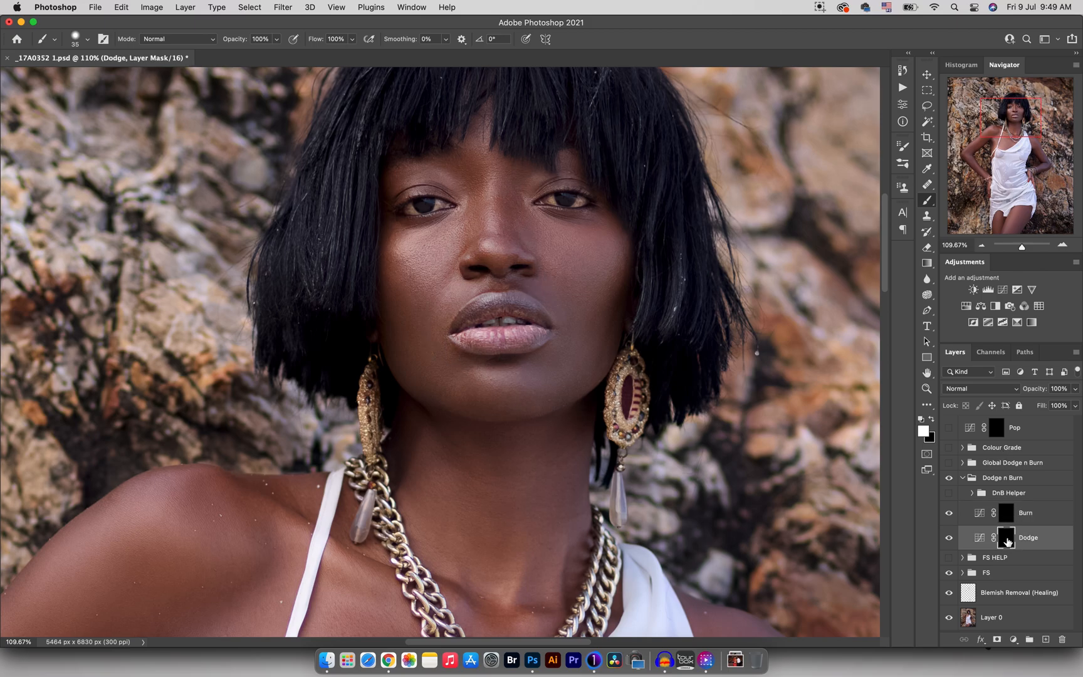
key("z")
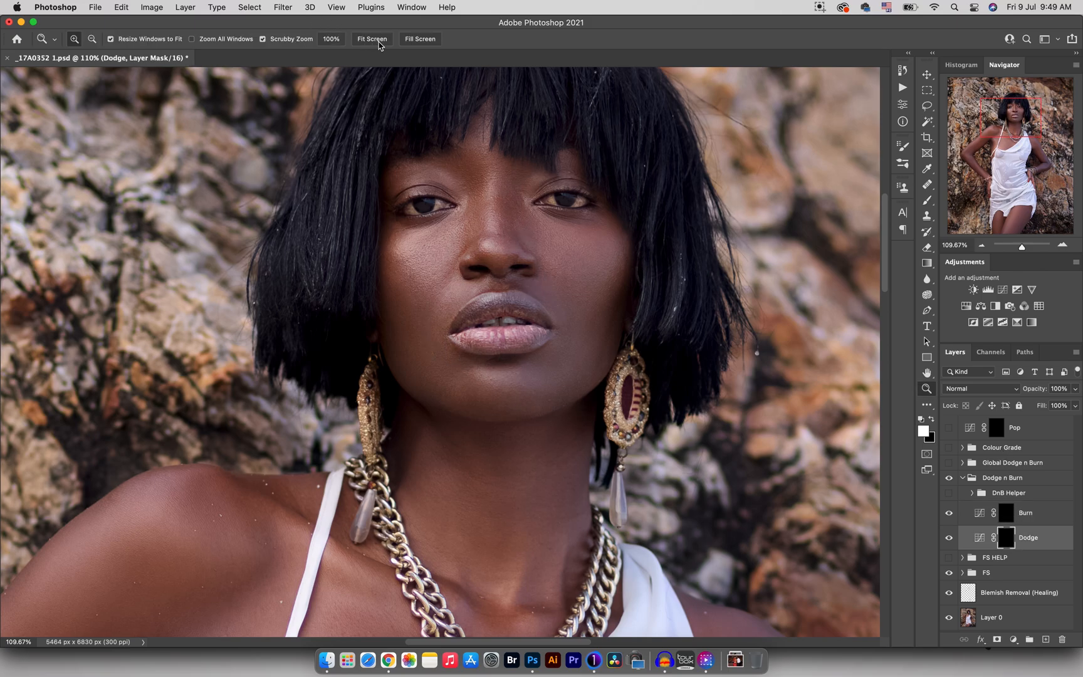
key("b")
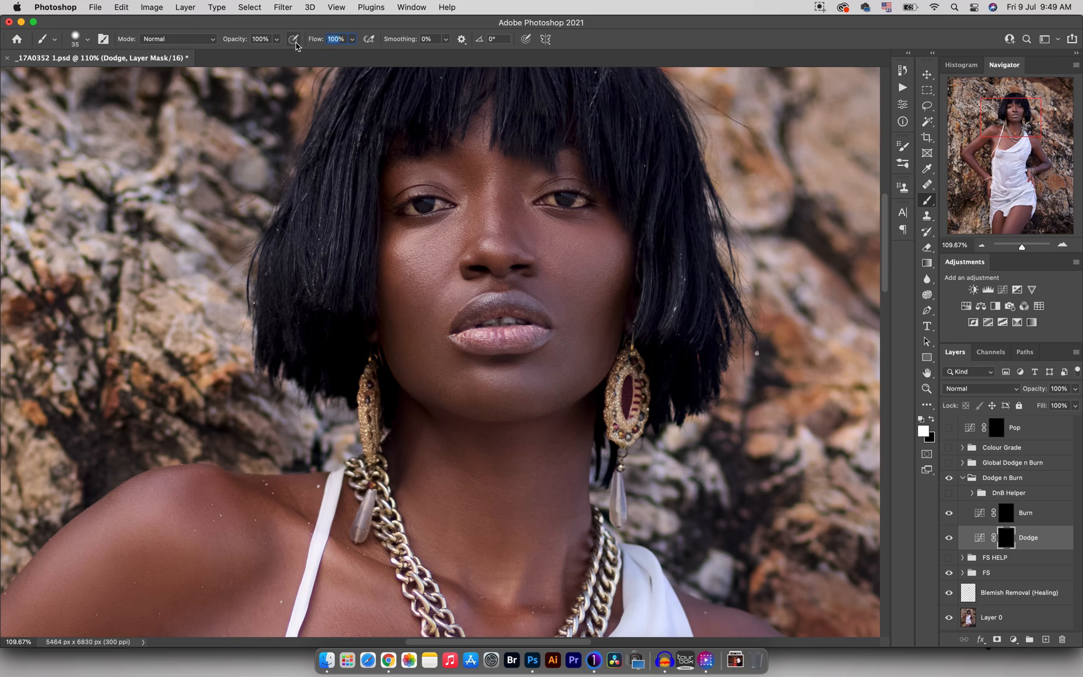
type("3")
left_click(949, 493)
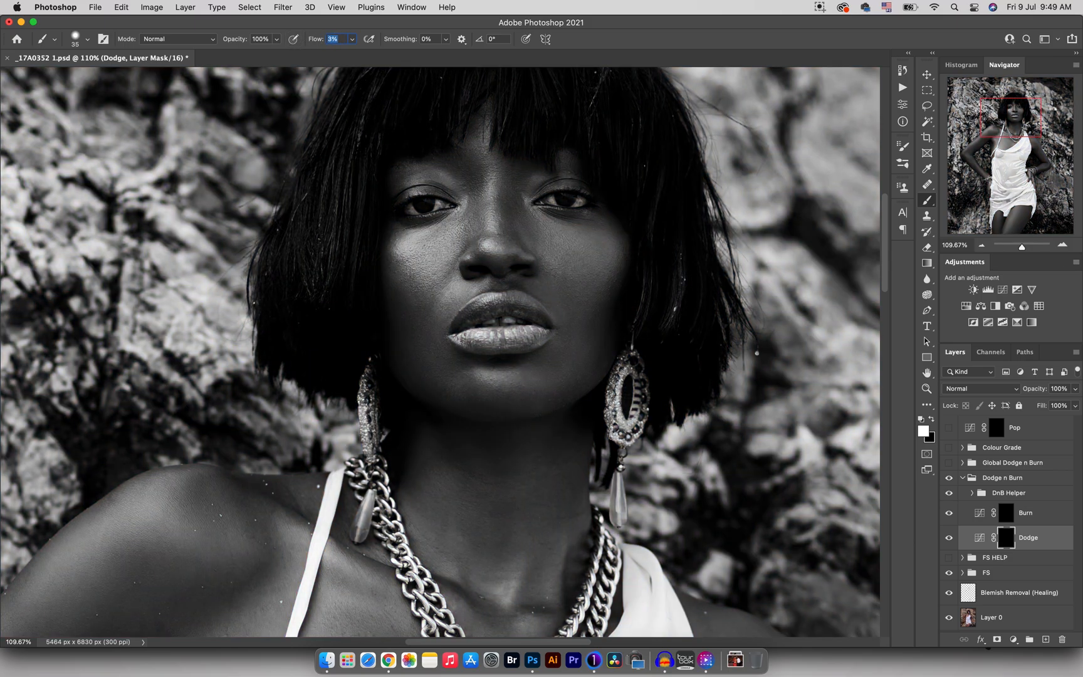
key("Return")
Zoom in on the face and ready a smaller brush on the Burn layer for evening bright skin patches
key("z")
left_click_drag(537, 225, 566, 225)
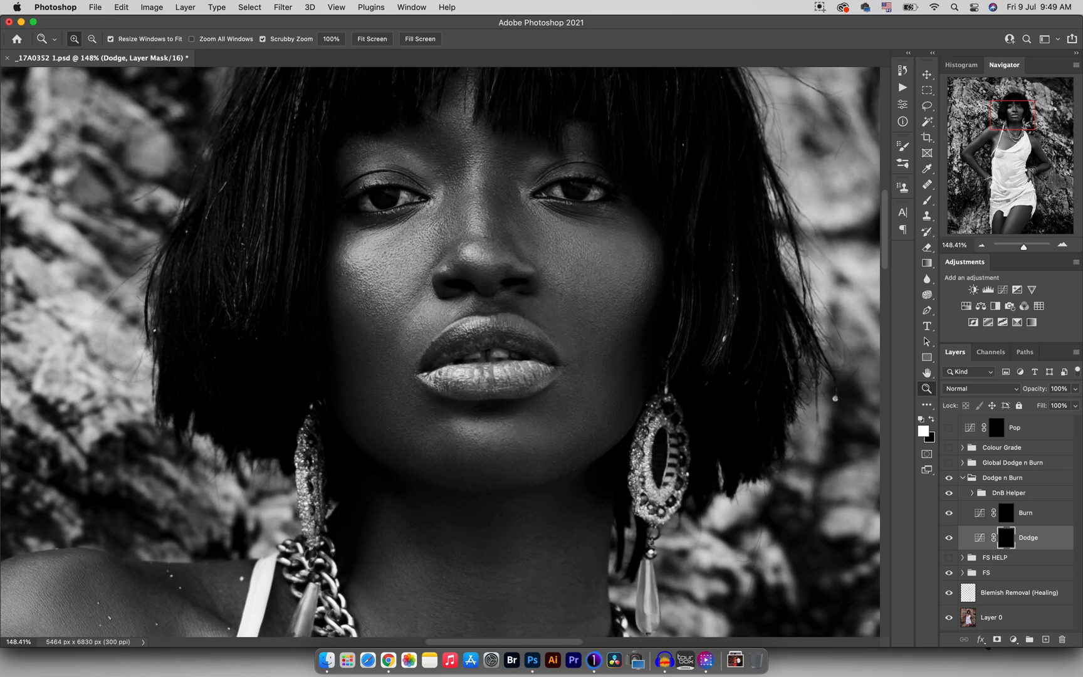
left_click(1025, 514)
key("b")
key("Return")
key("bracketleft")
key("bracketleft")
Dodge small dark patches on the face and neck on the Dodge mask, using a fine brush at 1% flow
scroll(445, 451, "up", 3)
key("alt+bracketleft")
key("bracketleft")
key("bracketleft")
left_click_drag(564, 351, 461, 385)
mouse_move(652, 401)
left_mouse_down()
mouse_move(585, 397)
mouse_move(544, 70)
left_mouse_up()
key("bracketright")
key("bracketright")
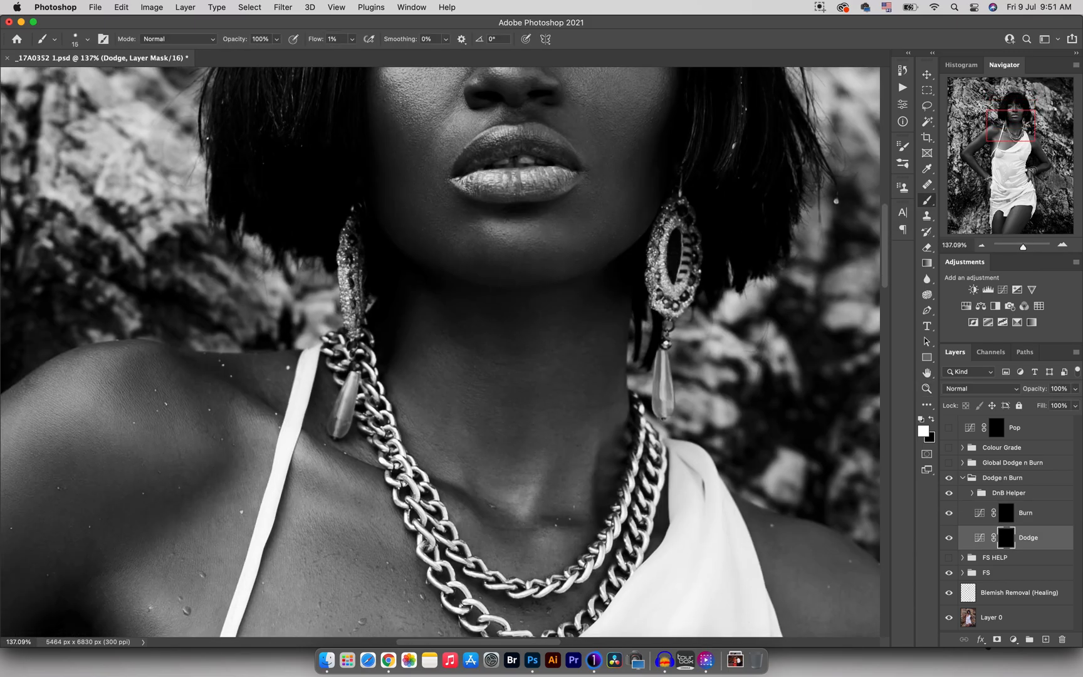
Alternate between the Burn and Dodge masks to even small tonal patches on the neck, chest and shoulders
key("alt+bracketright")
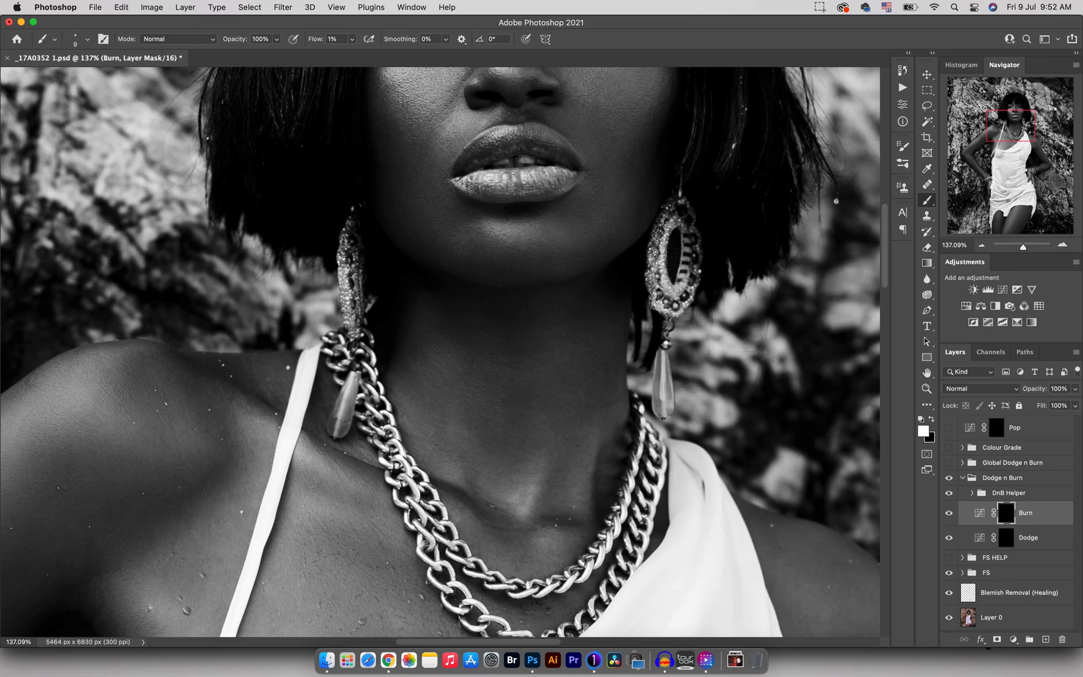
scroll(571, 319, "down", 3)
key("alt+bracketleft")
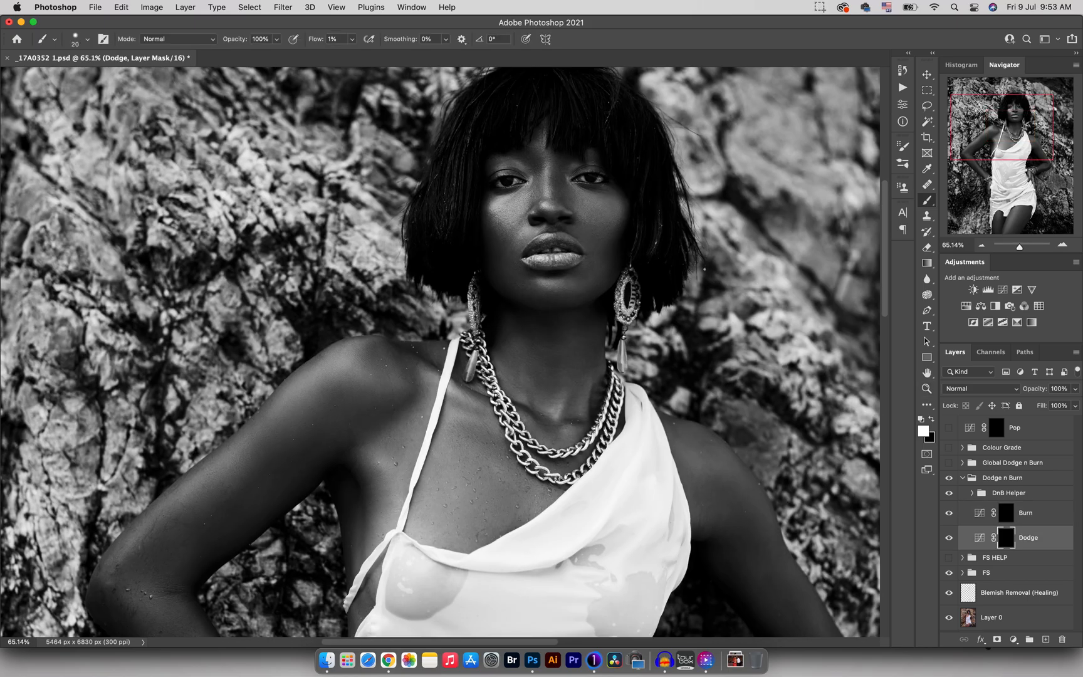
key("bracketleft")
left_click_drag(533, 501, 563, 284)
Enlarge the brush to 80 px and dodge broader skin areas on the upper body
key("bracketright")
key("bracketright")
key("bracketright")
key("bracketright")
key("bracketright")
key("bracketright")
key("bracketright")
left_click_drag(453, 261, 452, 313)
key("bracketright")
left_click_drag(589, 263, 495, 471)
left_click_drag(495, 351, 486, 351)
Burn broad skin transitions on the Burn mask, and return to the Dodge mask with a 150 px brush
key("alt+bracketright")
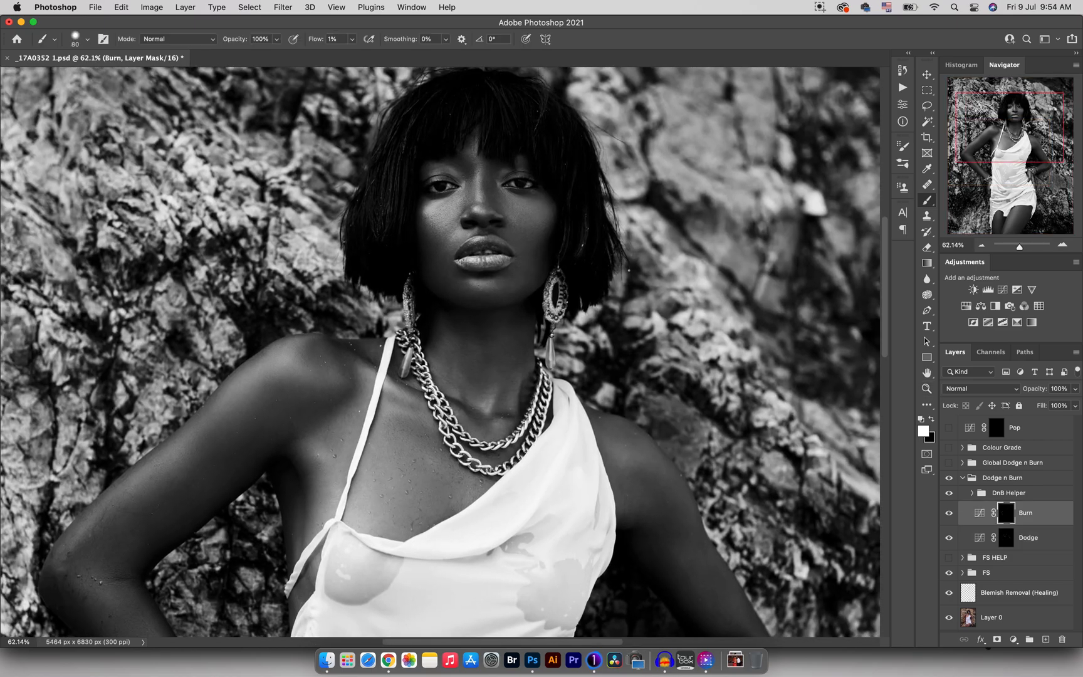
left_click_drag(544, 213, 477, 213)
key("alt+bracketleft")
key("bracketright")
key("bracketright")
key("bracketright")
key("bracketright")
Hide the DnB Helper and check the dodged and burned picture in colour at full view
left_click(949, 493)
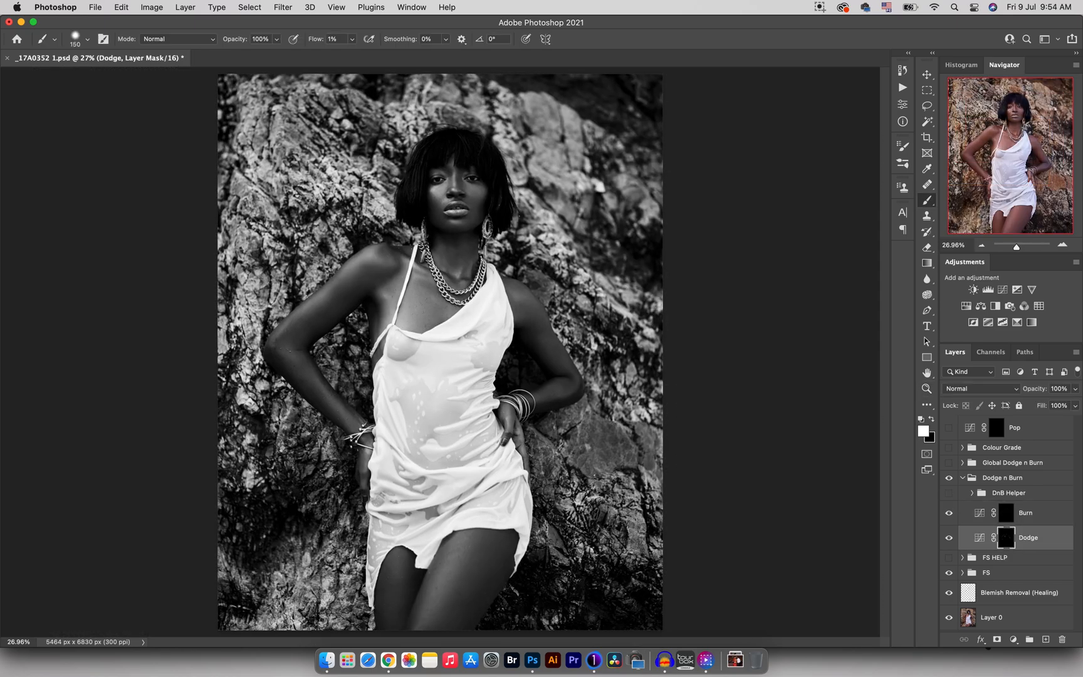
key("z")
mouse_move(476, 283)
left_mouse_down()
mouse_move(442, 282)
mouse_move(462, 282)
left_mouse_up()
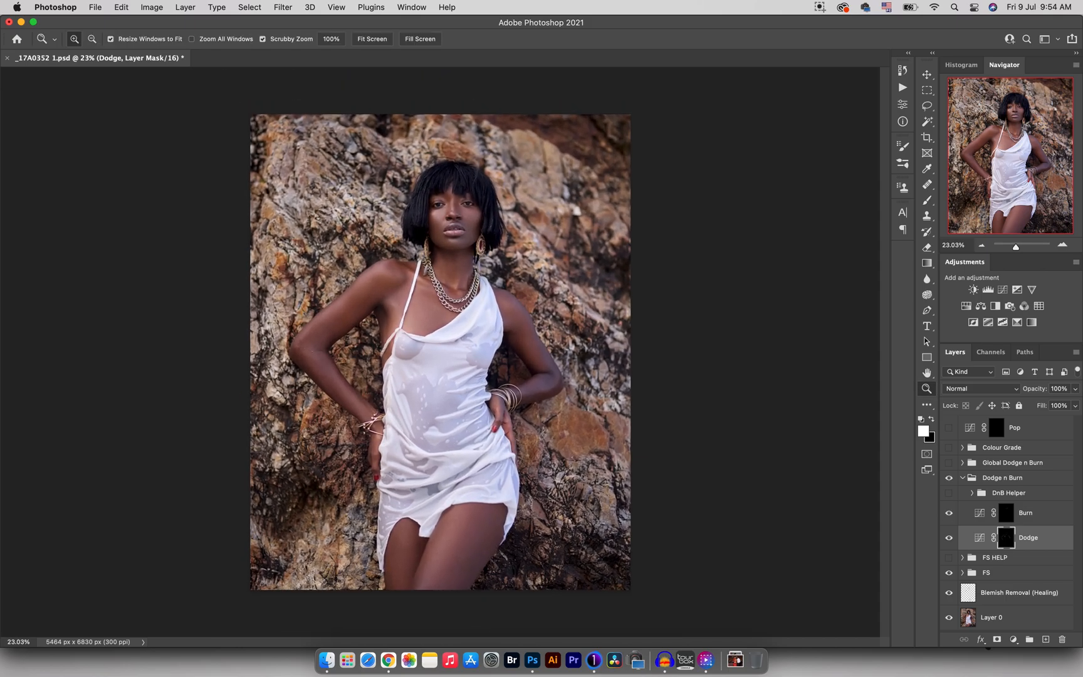
mouse_move(453, 210)
left_mouse_down()
mouse_move(636, 211)
mouse_move(442, 210)
mouse_move(456, 211)
left_mouse_up()
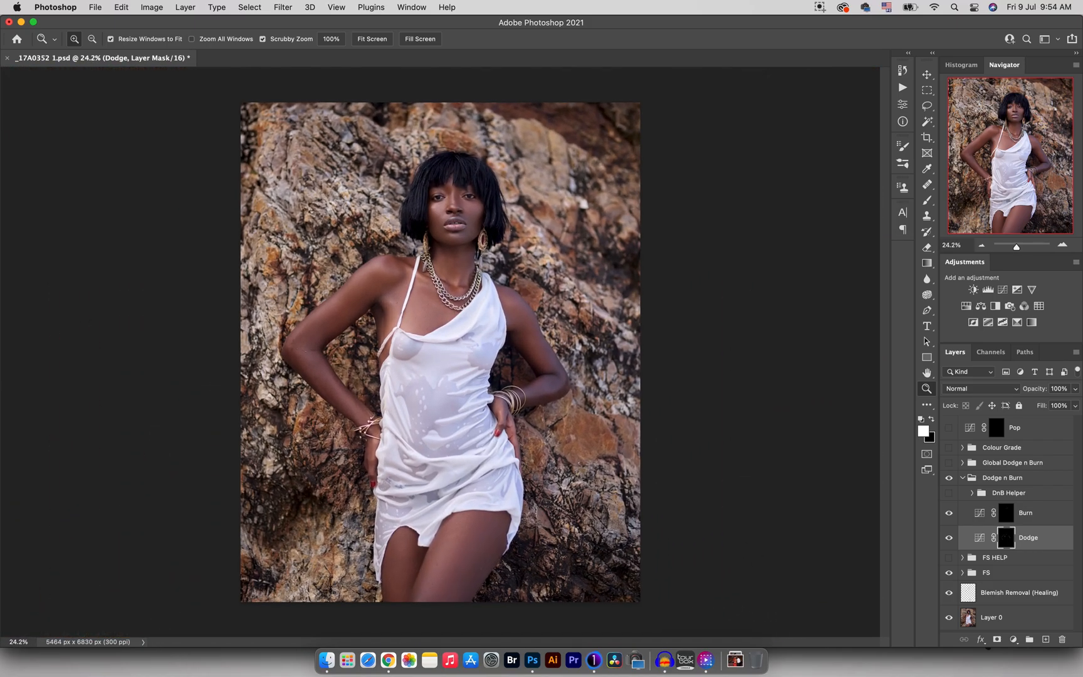
Collapse Dodge n Burn, show and expand Global Dodge n Burn, and ready the Brush on the Global Brighten mask
left_click(963, 478)
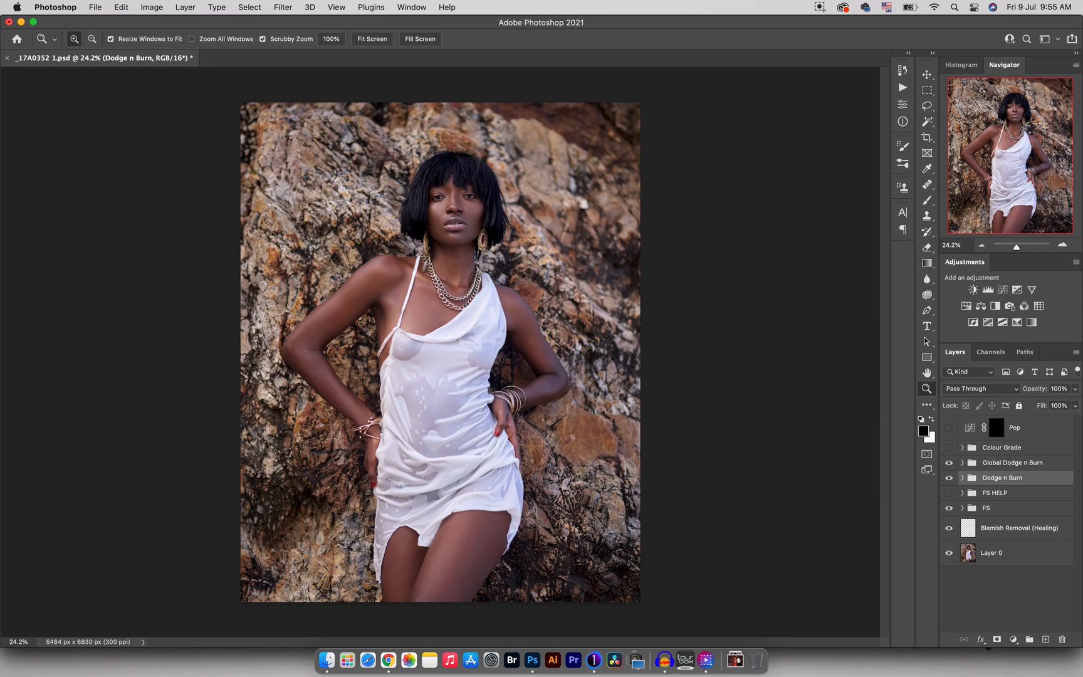
left_click(962, 462)
left_click(1006, 508)
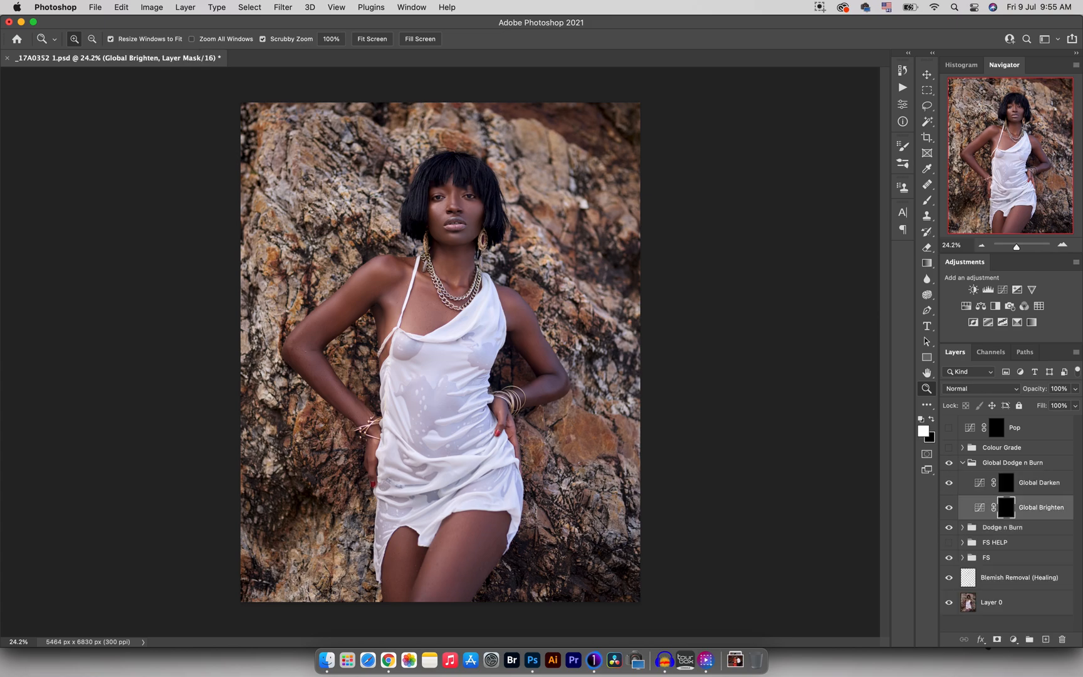
key("b")
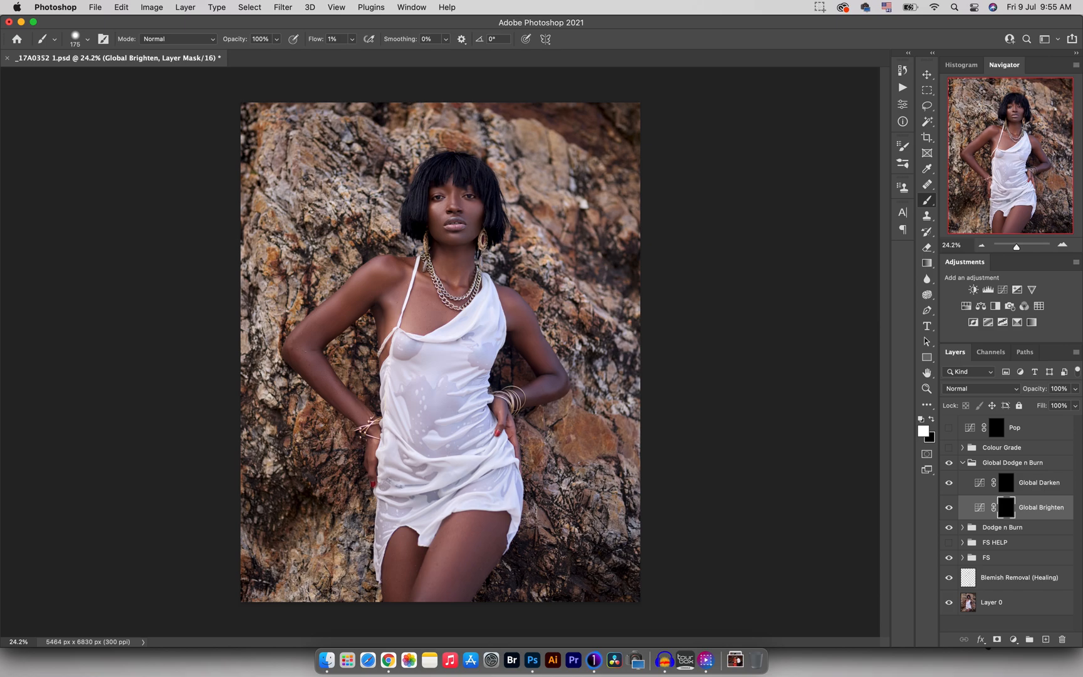
Set the flow to 6%, paint highlights on the Global Brighten mask and compare with the layer hidden
key("bracketright")
key("shift+0")
key("shift+6")
key("bracketright")
key("bracketleft")
key("bracketleft")
left_click(949, 508)
left_click(949, 508)
Refine the brightened highlights with varying brush sizes and compare the Global Brighten layer on and off
key("bracketleft")
key("bracketleft")
key("bracketright")
key("bracketright")
key("bracketright")
key("bracketleft")
key("bracketleft")
key("super+comma")
key("super+comma")
Enlarge the brush to 400 px for brightening wider areas on the Global Brighten mask
key("bracketright")
key("bracketright")
key("bracketright")
key("bracketright")
key("bracketright")
key("bracketright")
key("bracketright")
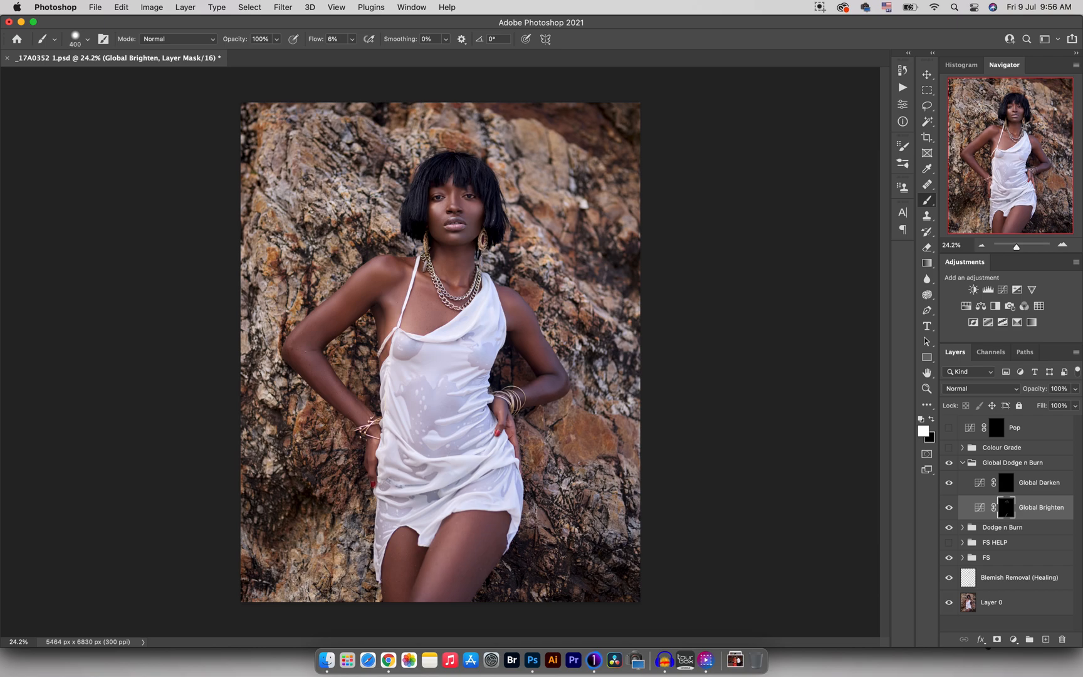
Brighten further highlights on the body on the Global Brighten mask, adapting the brush size to each area
key("bracketleft")
key("bracketleft")
key("bracketleft")
key("bracketleft")
key("bracketright")
key("bracketright")
key("bracketleft")
key("bracketleft")
key("bracketright")
key("bracketright")
key("bracketleft")
Select the Global Darken mask and deepen the shadows along the face and arms with varying brush sizes
left_click(1007, 484)
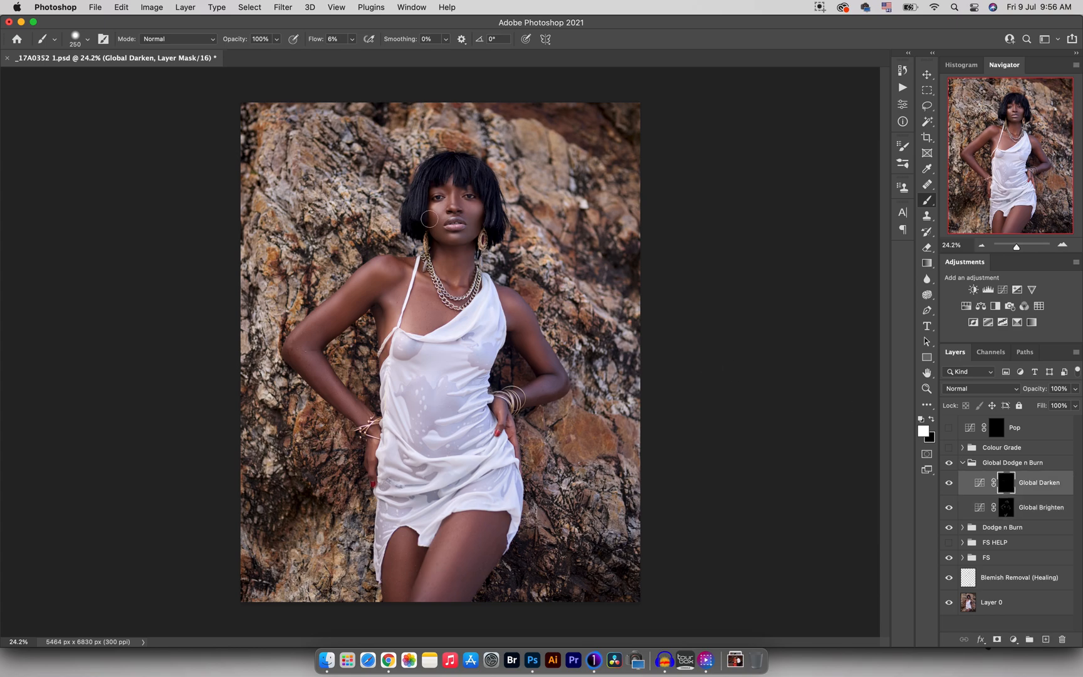
key("bracketleft")
key("bracketleft")
key("bracketleft")
key("bracketleft")
key("bracketright")
key("bracketright")
key("bracketright")
key("bracketright")
key("bracketright")
key("bracketleft")
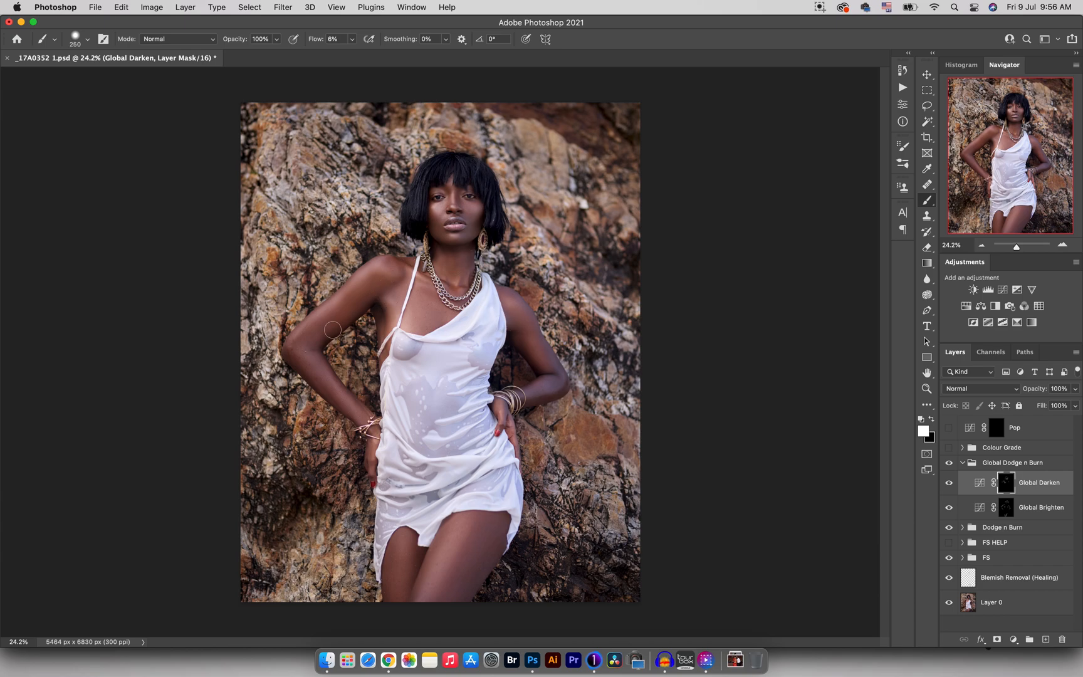
Paint further shadows over the body and dress on the Global Darken mask with a brush around 200 px
key("bracketleft")
key("bracketright")
key("bracketright")
key("bracketright")
key("bracketleft")
key("bracketleft")
key("bracketleft")
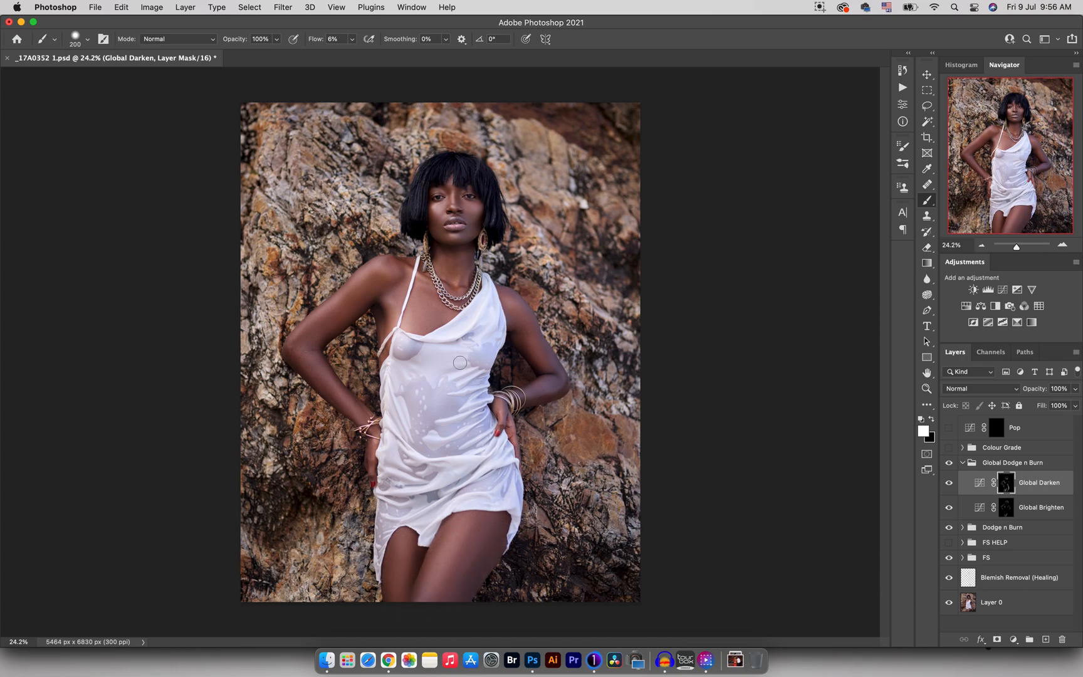
key("bracketright")
Switch back to the Global Brighten mask and lift highlights on the dress with a 150 px brush
key("alt+bracketleft")
key("bracketleft")
key("bracketleft")
key("bracketleft")
key("bracketleft")
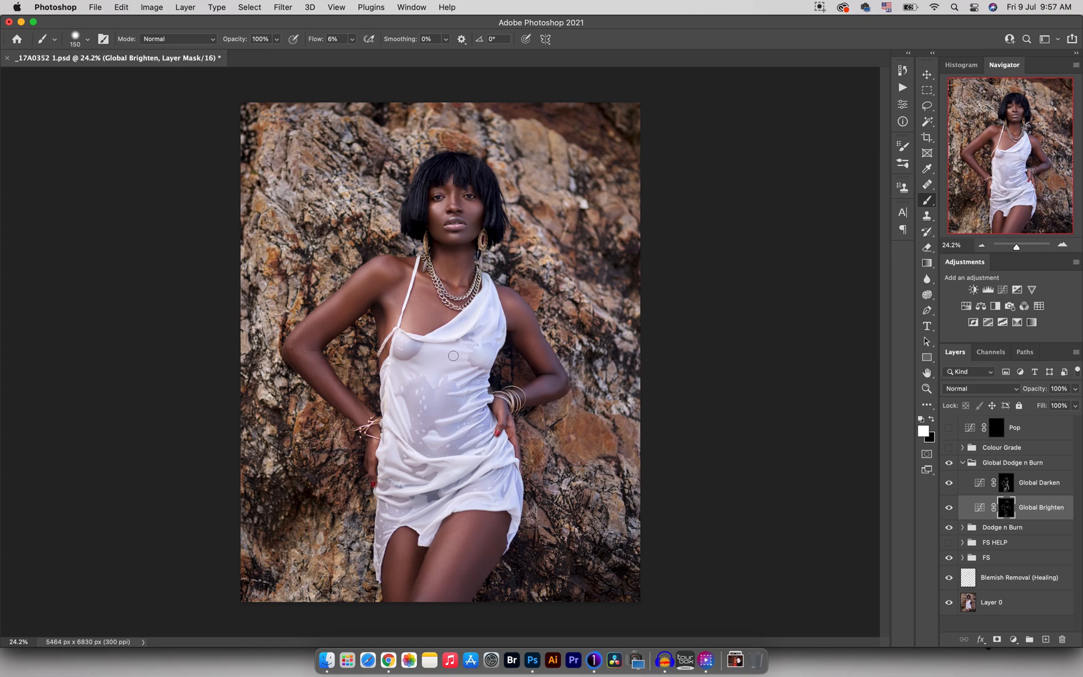
Collapse Global Dodge n Burn, lower its opacity to 52% and compare the picture with and without the group
left_click(962, 463)
left_click(949, 462)
left_click(950, 463)
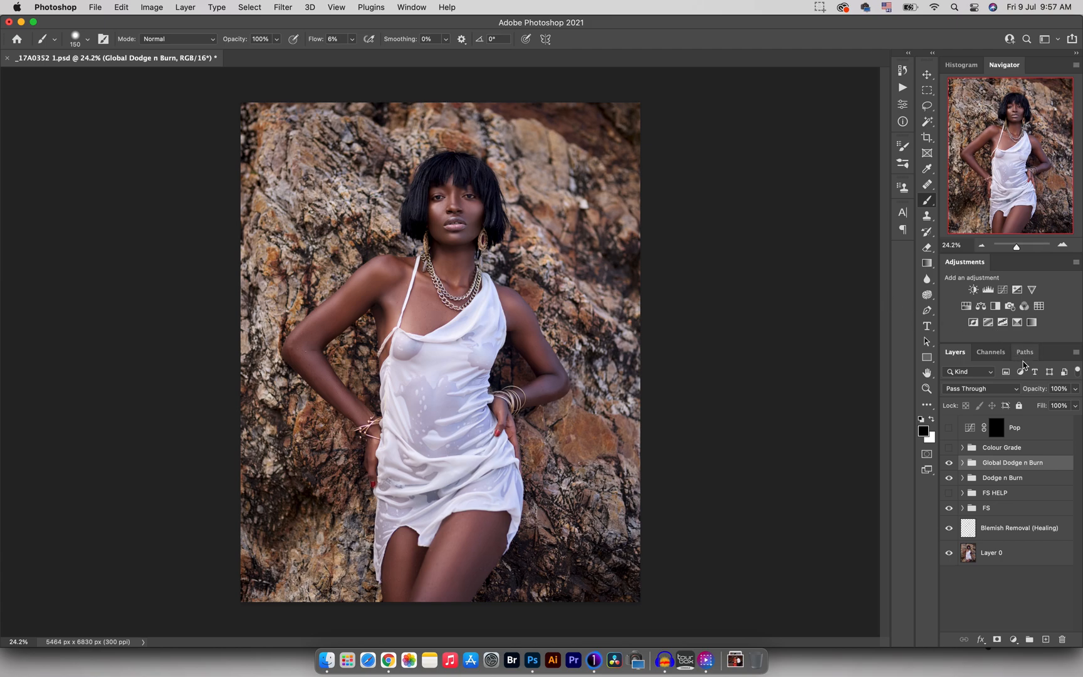
left_click_drag(1033, 393, 1009, 392)
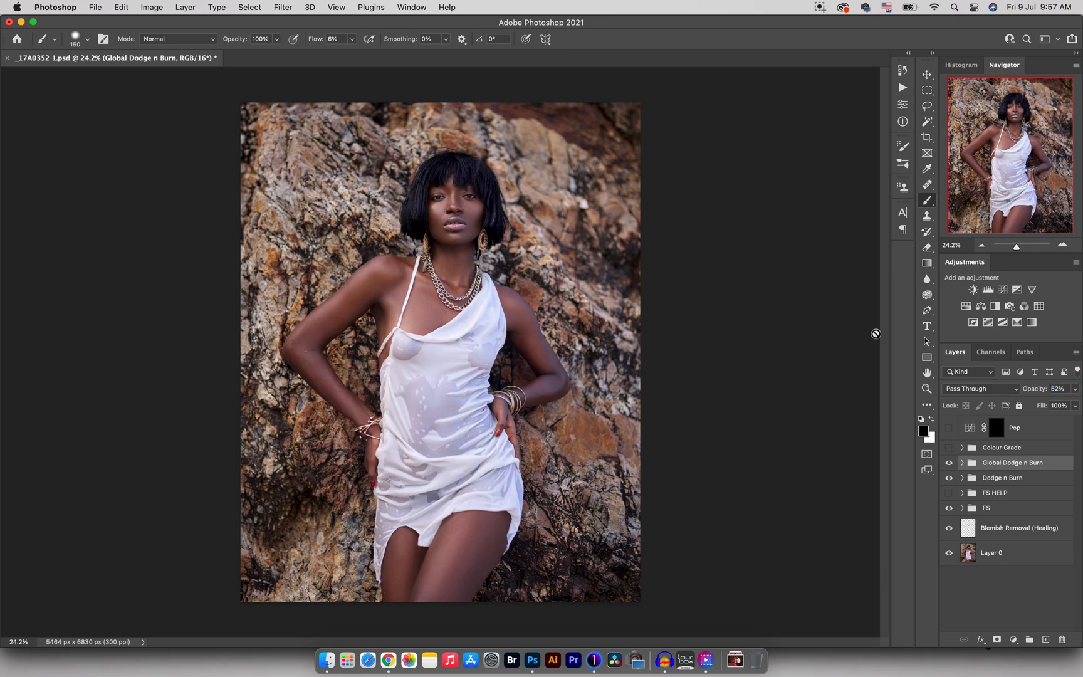
left_click(949, 463)
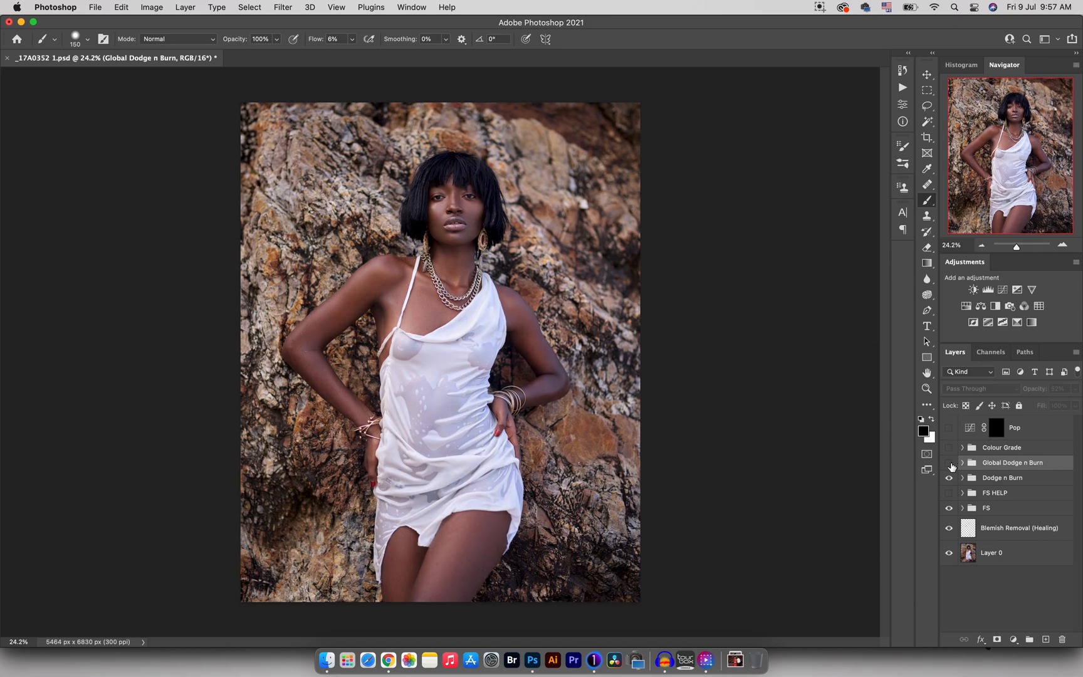
left_click(949, 463)
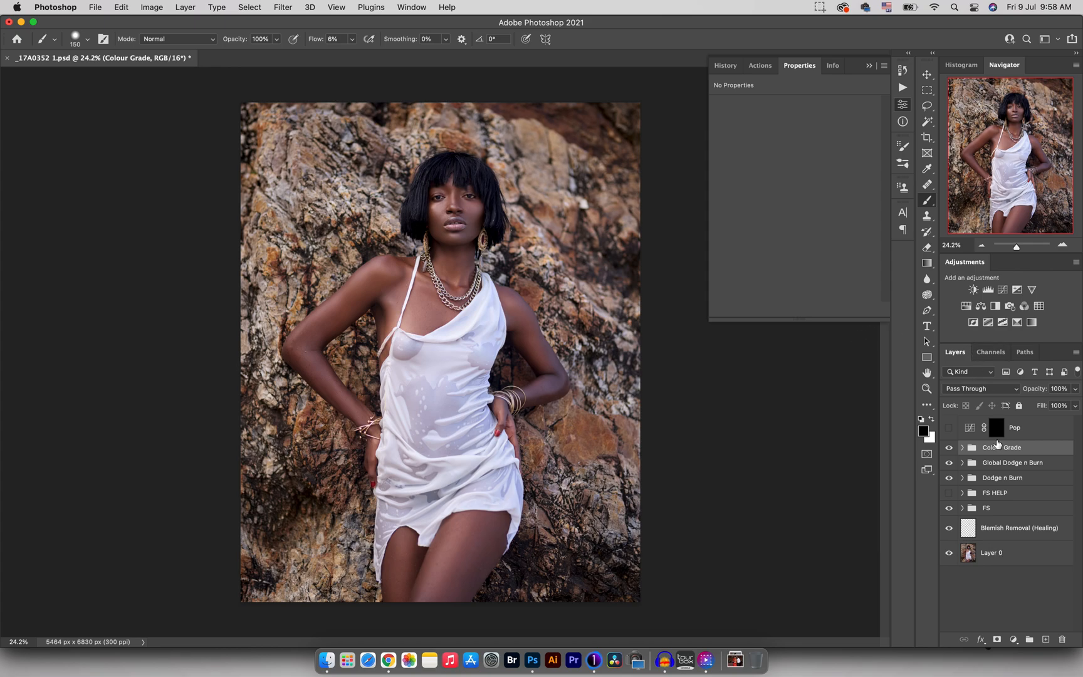
Try several 3D LUTs on the Color Lookup 1 layer in the Colour Grade group and settle on Phire Gold.CUBE
left_click(962, 448)
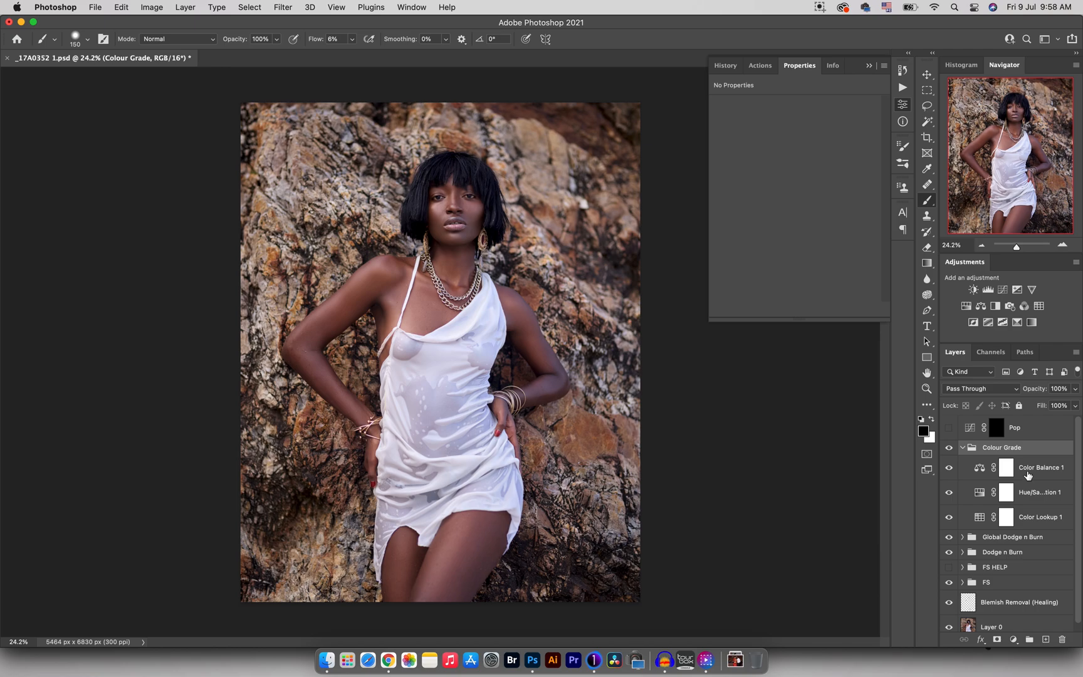
left_click(980, 518)
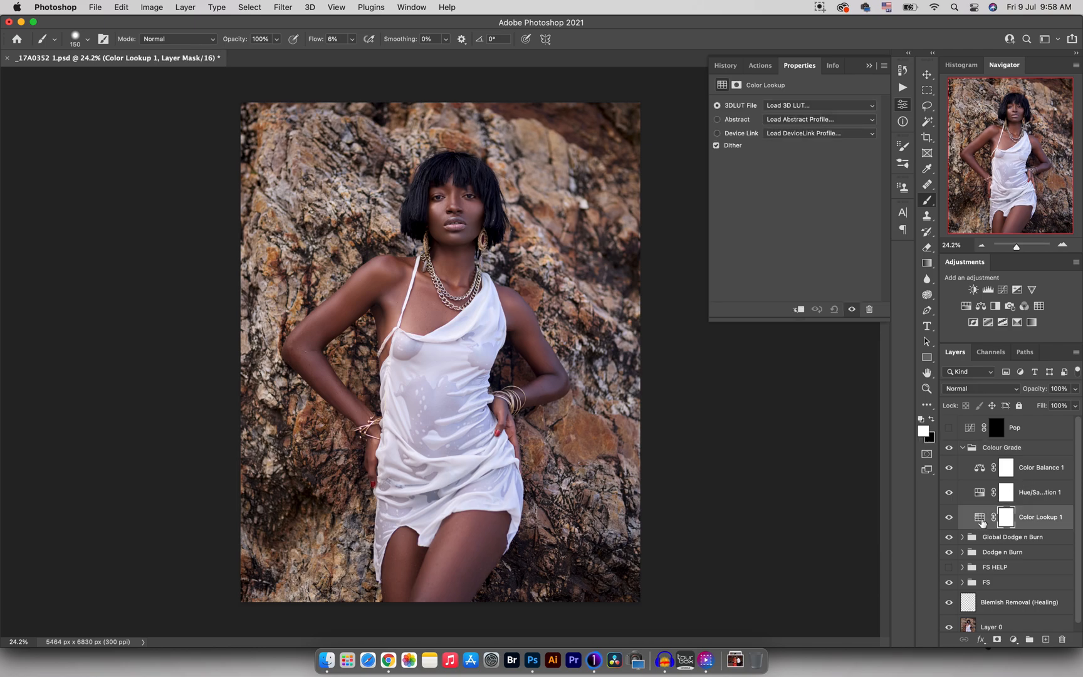
left_click(787, 112)
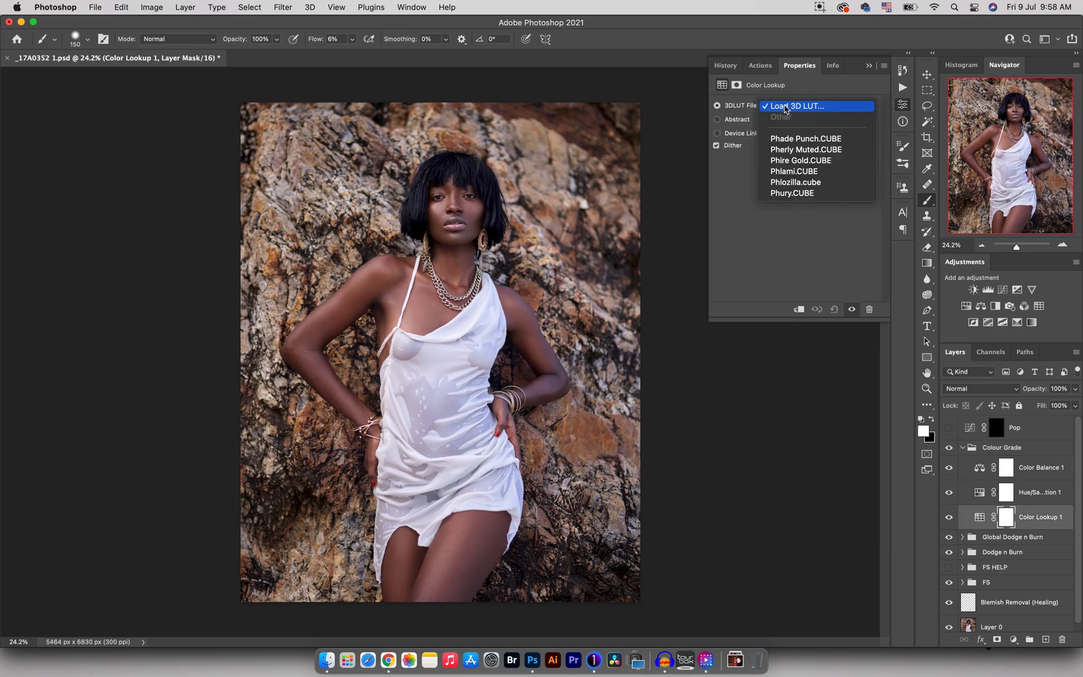
left_click(788, 139)
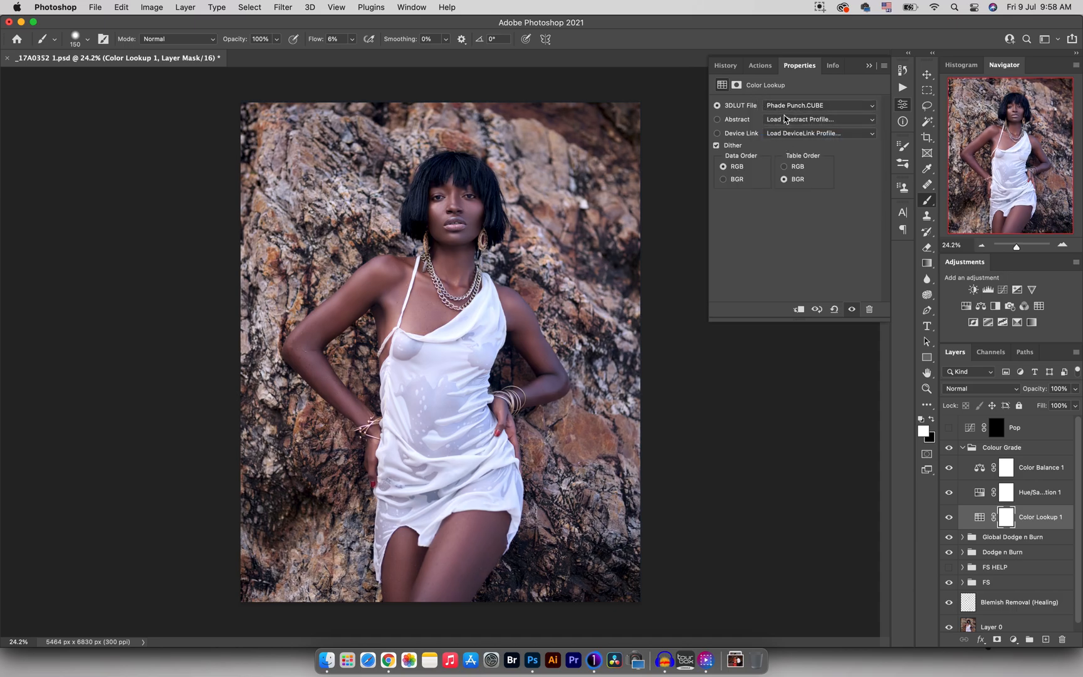
left_click(789, 106)
left_click(784, 149)
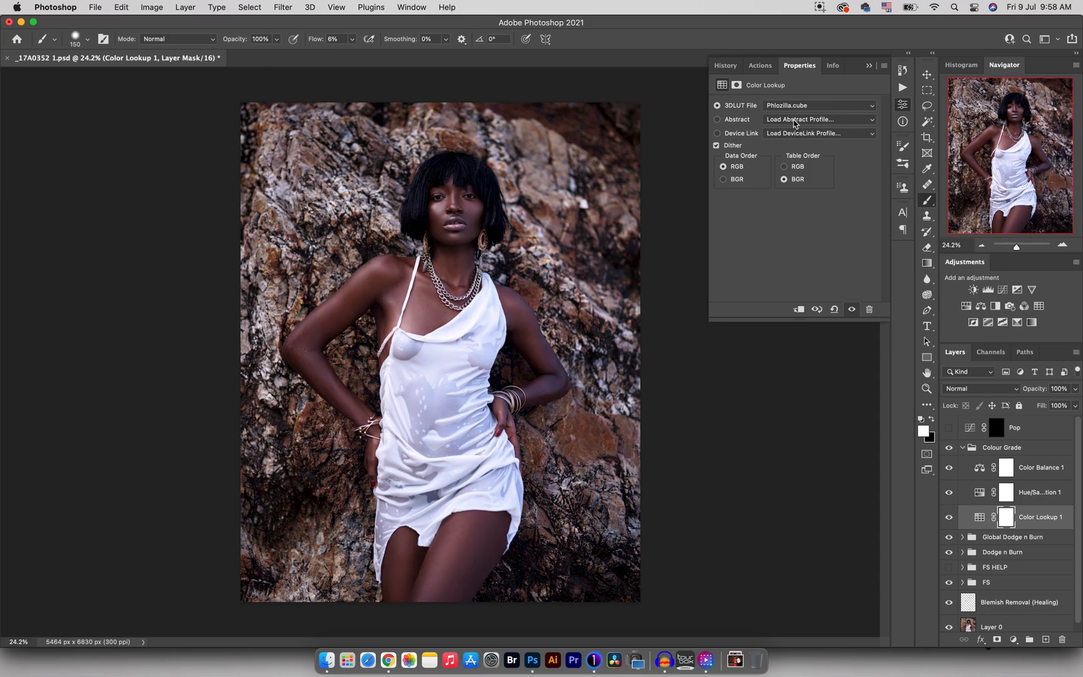
left_click(788, 106)
left_click(793, 88)
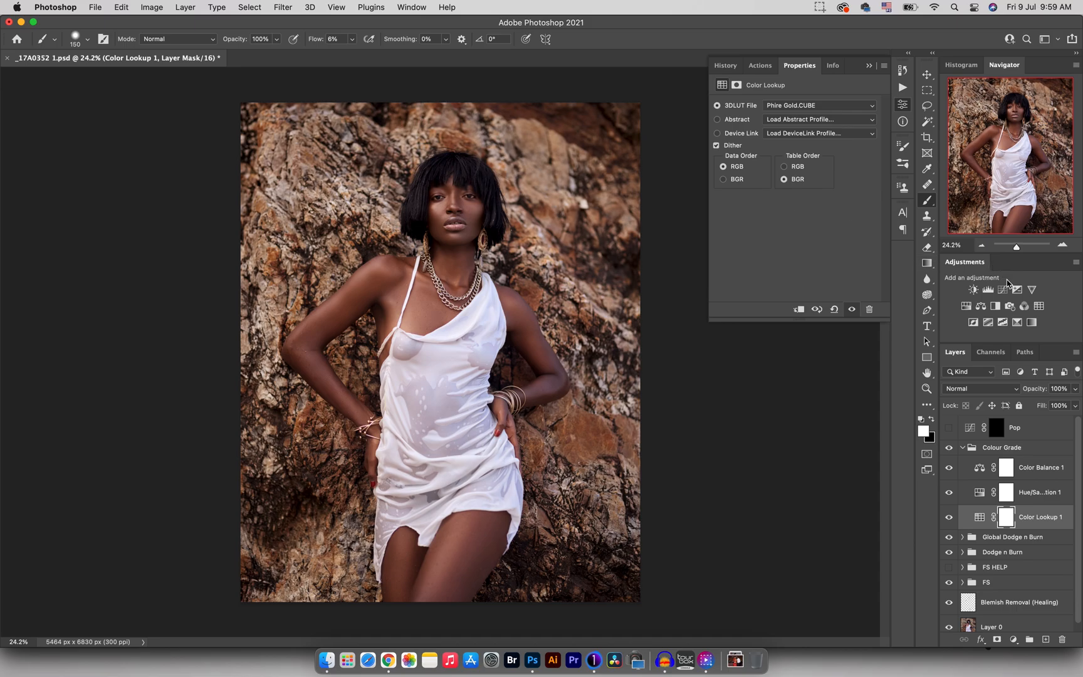
Add a second Color Lookup layer with the Phlozilla.cube LUT and invert its mask to black
left_click(1040, 306)
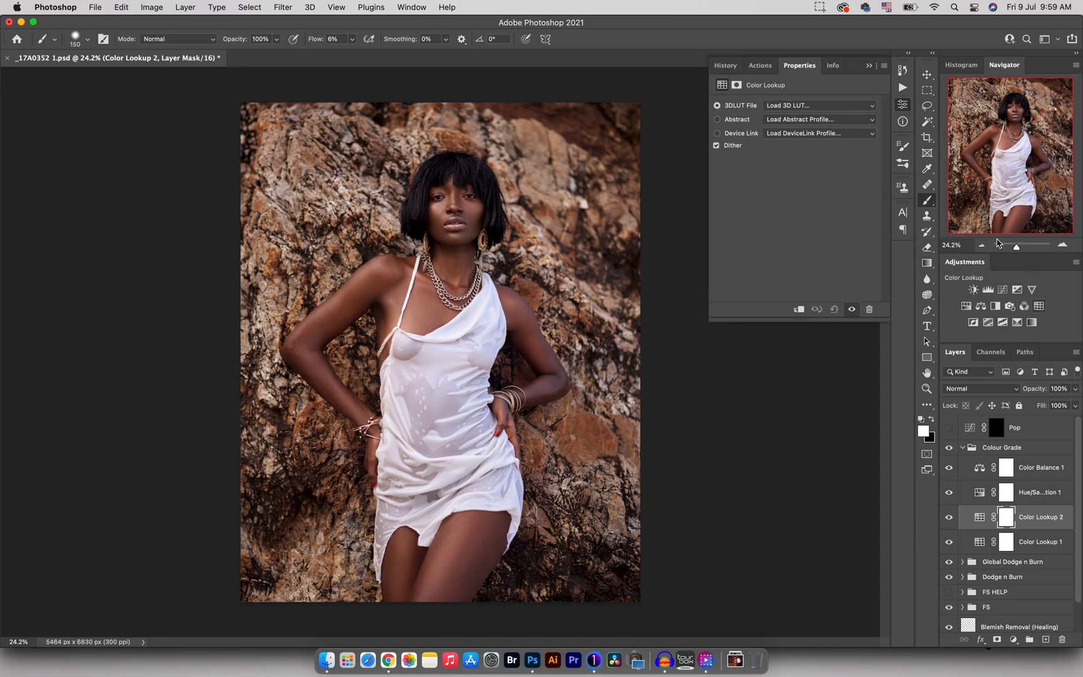
left_click(803, 106)
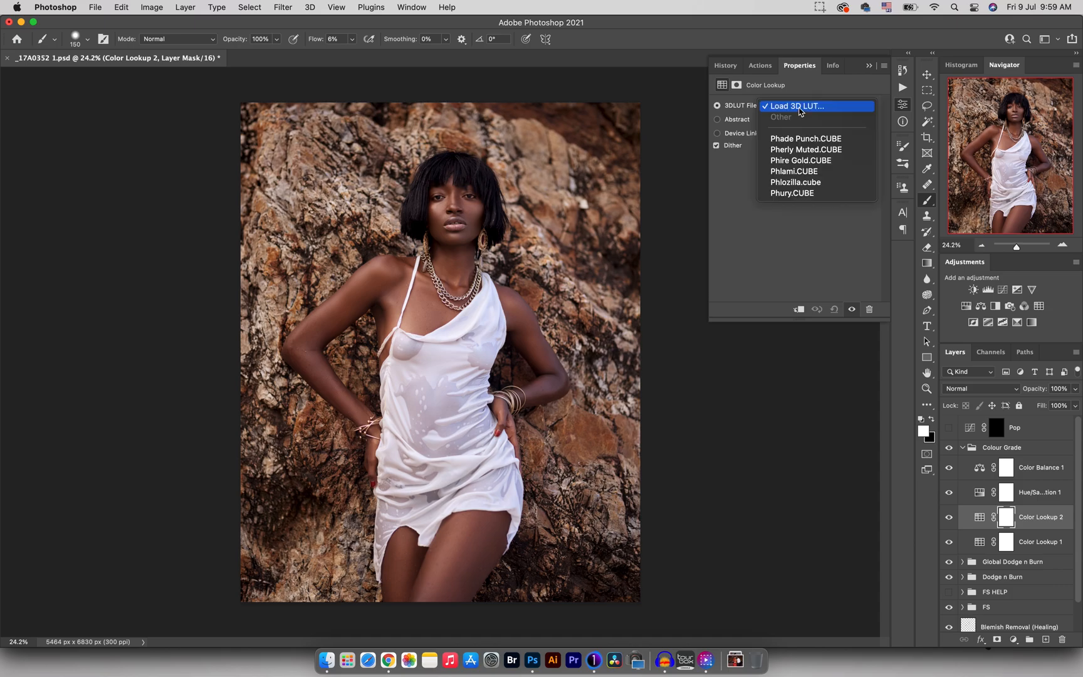
left_click(794, 182)
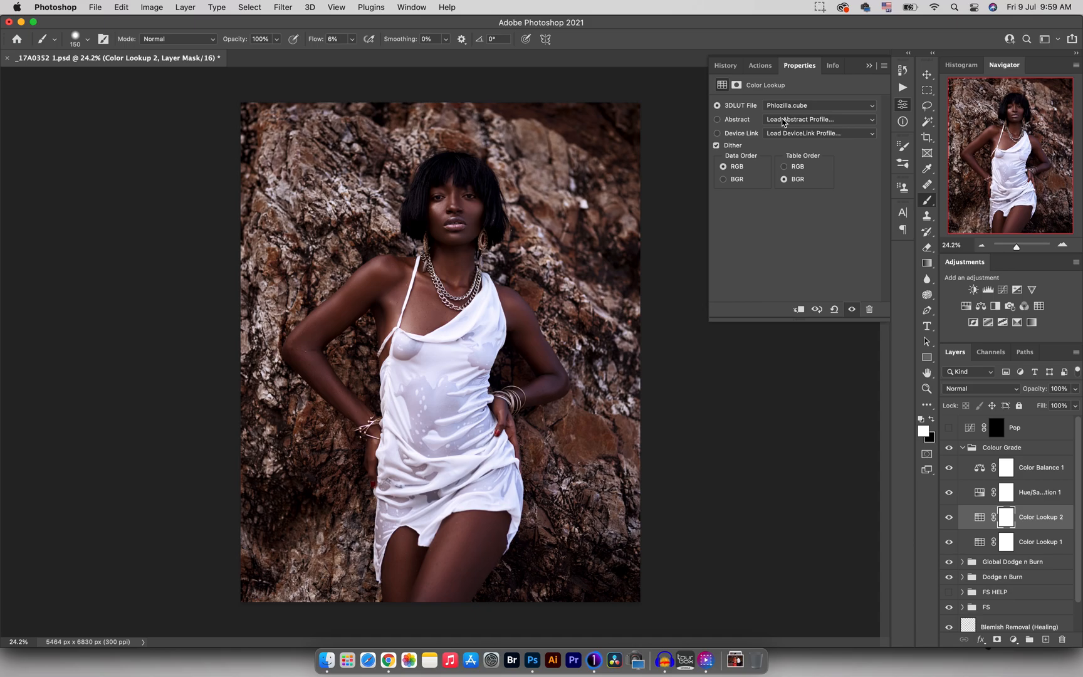
left_click(1007, 522)
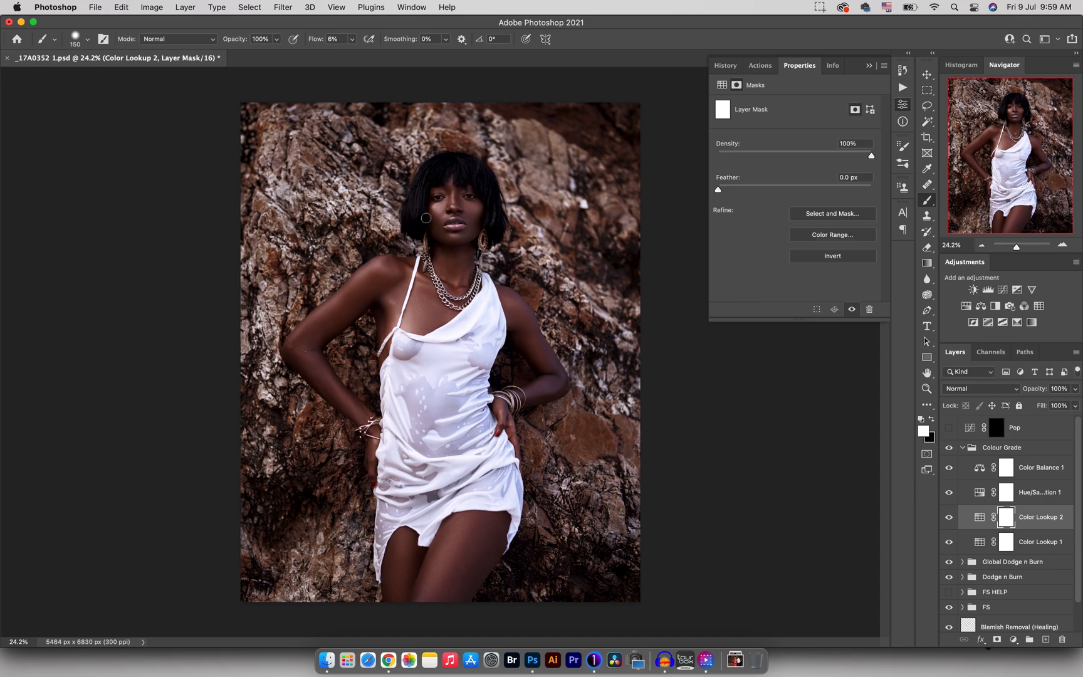
left_click_drag(441, 224, 455, 229)
key("super+i")
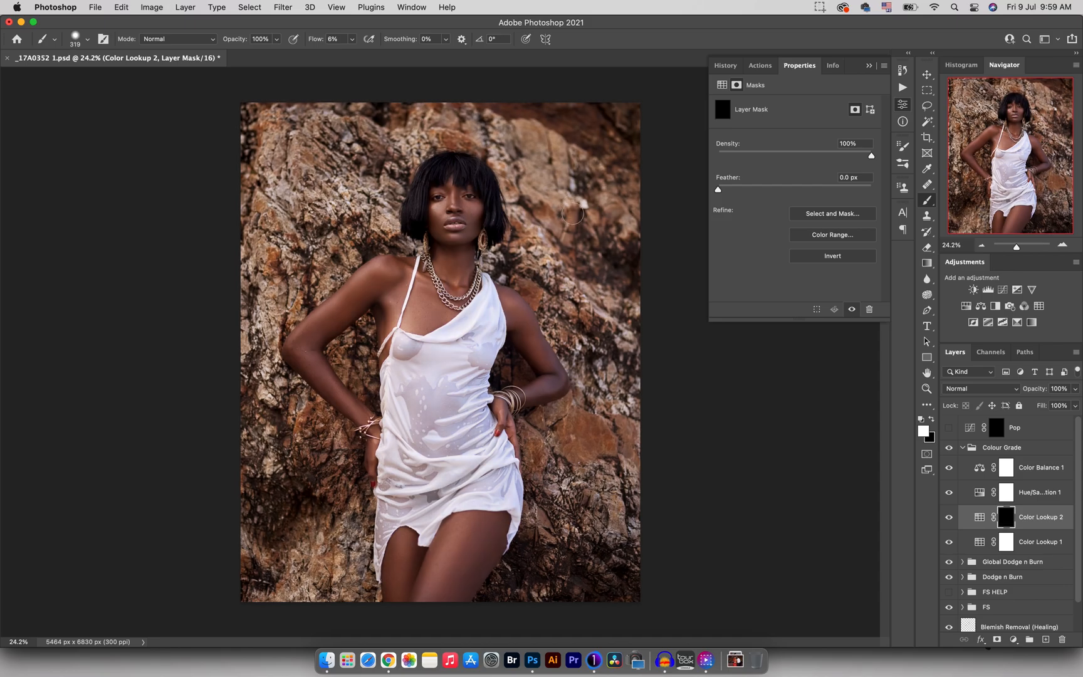
Paint the Phlozilla look onto the face, arms and legs at 100% brush flow, and lower the layer's opacity to 32%
left_click_drag(317, 41, 403, 33)
mouse_move(443, 188)
left_mouse_down()
mouse_move(449, 218)
mouse_move(461, 195)
mouse_move(472, 218)
mouse_move(459, 252)
mouse_move(442, 249)
mouse_move(449, 302)
mouse_move(466, 250)
mouse_move(428, 269)
mouse_move(412, 318)
mouse_move(391, 320)
mouse_move(398, 273)
mouse_move(382, 265)
mouse_move(300, 344)
mouse_move(388, 281)
mouse_move(297, 355)
mouse_move(370, 469)
left_mouse_up()
mouse_move(503, 314)
left_mouse_down()
mouse_move(504, 288)
mouse_move(538, 369)
mouse_move(512, 451)
left_mouse_up()
mouse_move(392, 536)
left_mouse_down()
mouse_move(394, 586)
mouse_move(448, 540)
mouse_move(492, 539)
mouse_move(447, 579)
mouse_move(479, 540)
left_mouse_up()
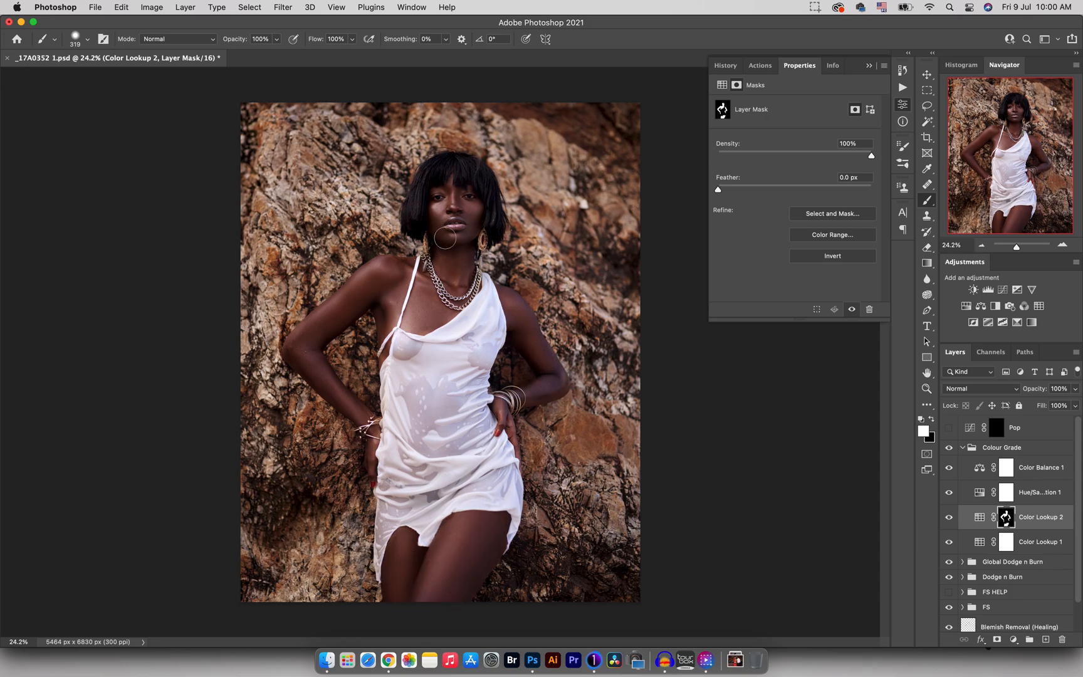
left_click_drag(1036, 390, 1004, 394)
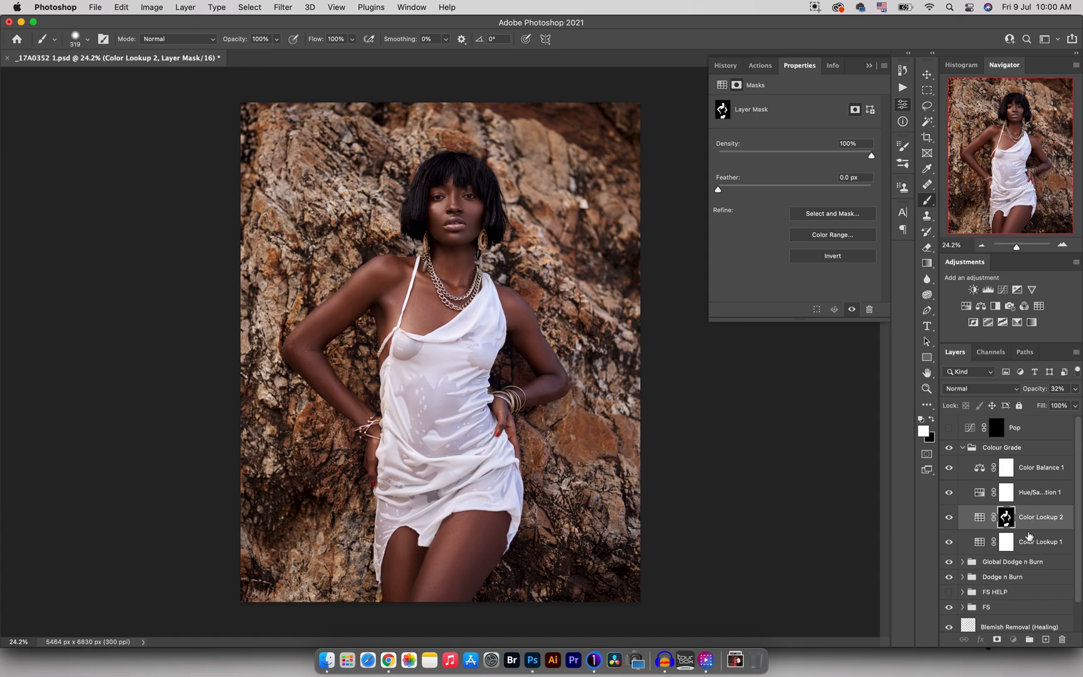
Lower the Color Lookup 1 layer's opacity to 38% and compare the picture with and without the two lookup layers
left_click(1028, 539)
left_click_drag(1035, 389, 1012, 394)
type("38")
key("Return")
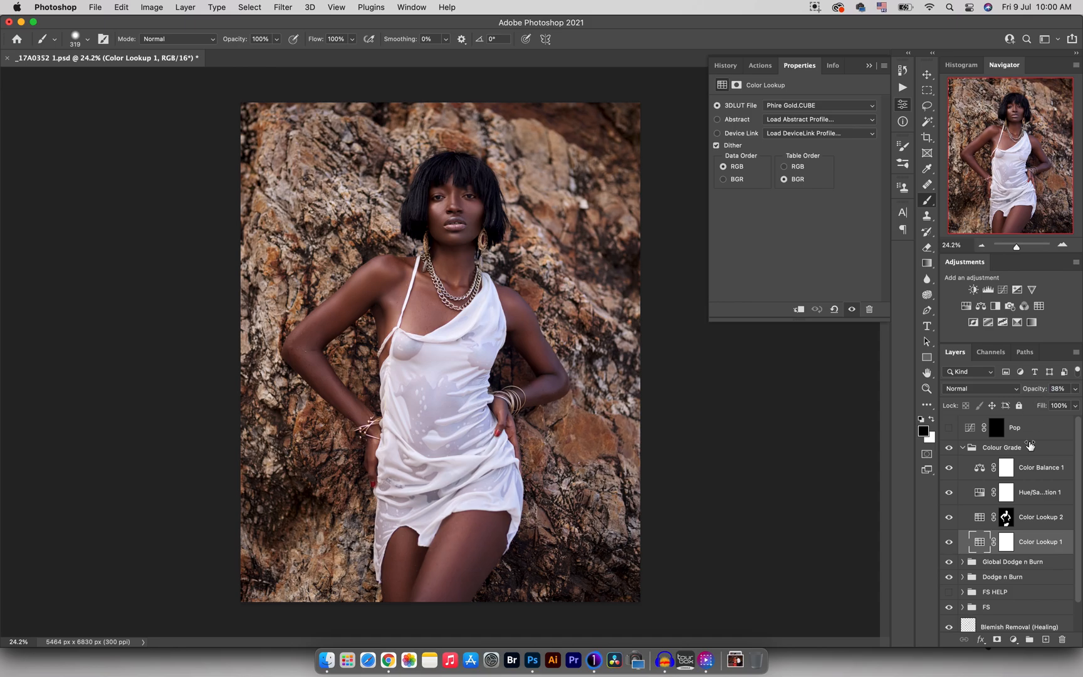
left_click(949, 518)
left_click(951, 542)
left_click(949, 517)
left_click(950, 542)
left_click_drag(1037, 392, 1026, 401)
On the Hue/Saturation layer, set the Reds to hue -2 and saturation +11, and lower their lightness slightly
left_click(982, 494)
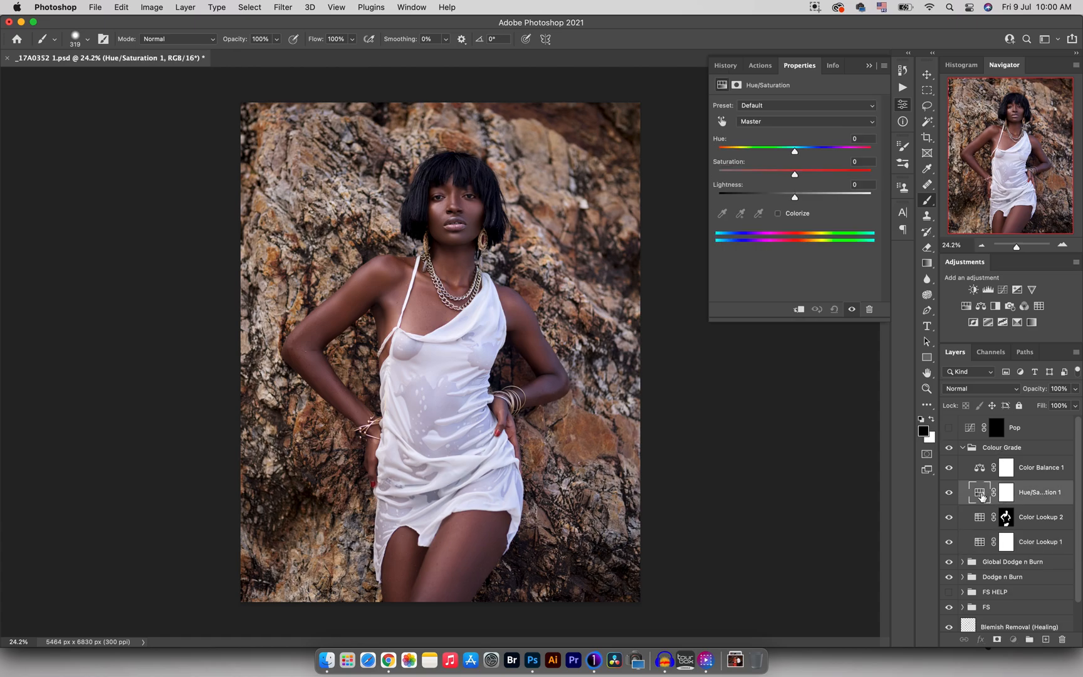
left_click(769, 123)
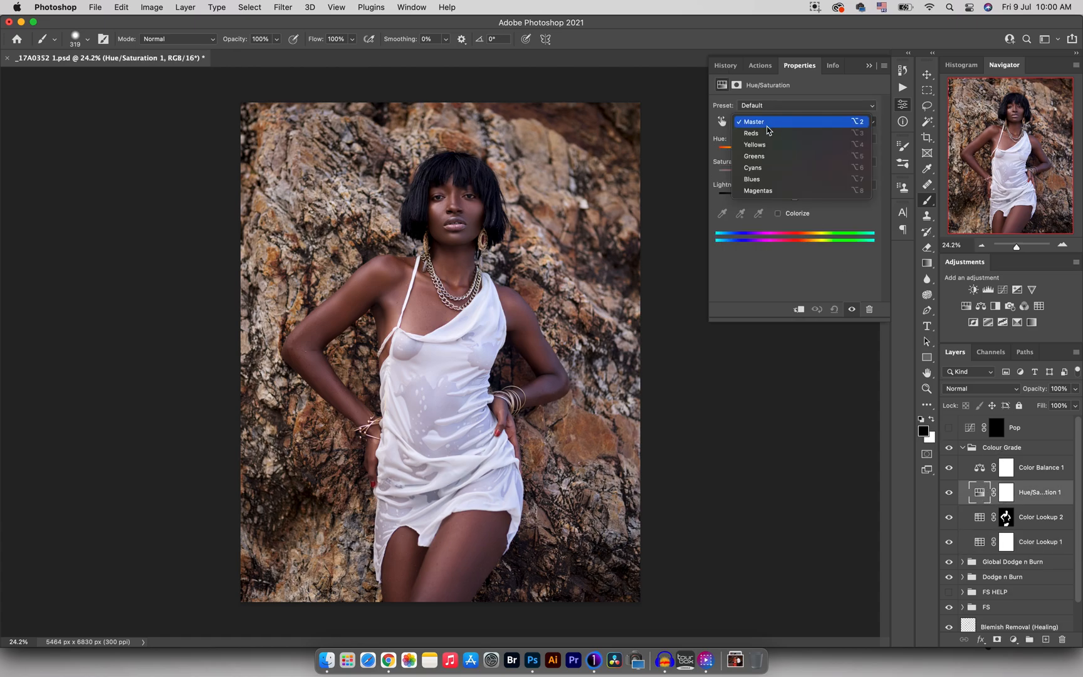
left_click(766, 133)
left_click_drag(795, 153, 795, 153)
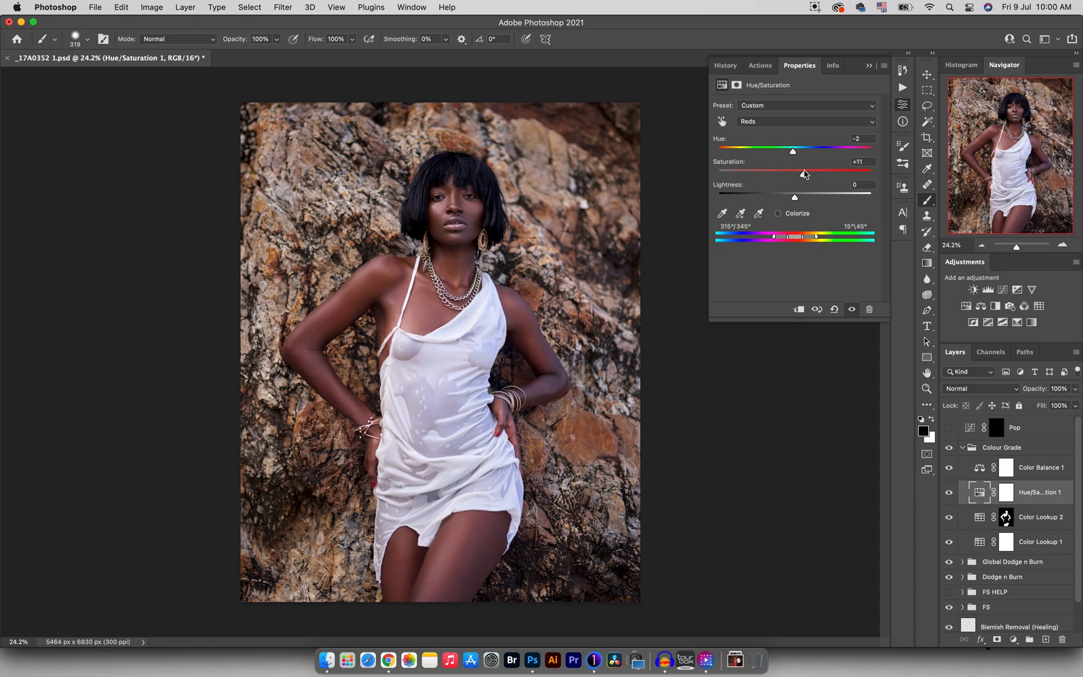
left_click_drag(793, 197, 789, 197)
Set the Yellows of the Hue/Saturation layer to hue +2, saturation +17 and lightness +16
left_click(784, 123)
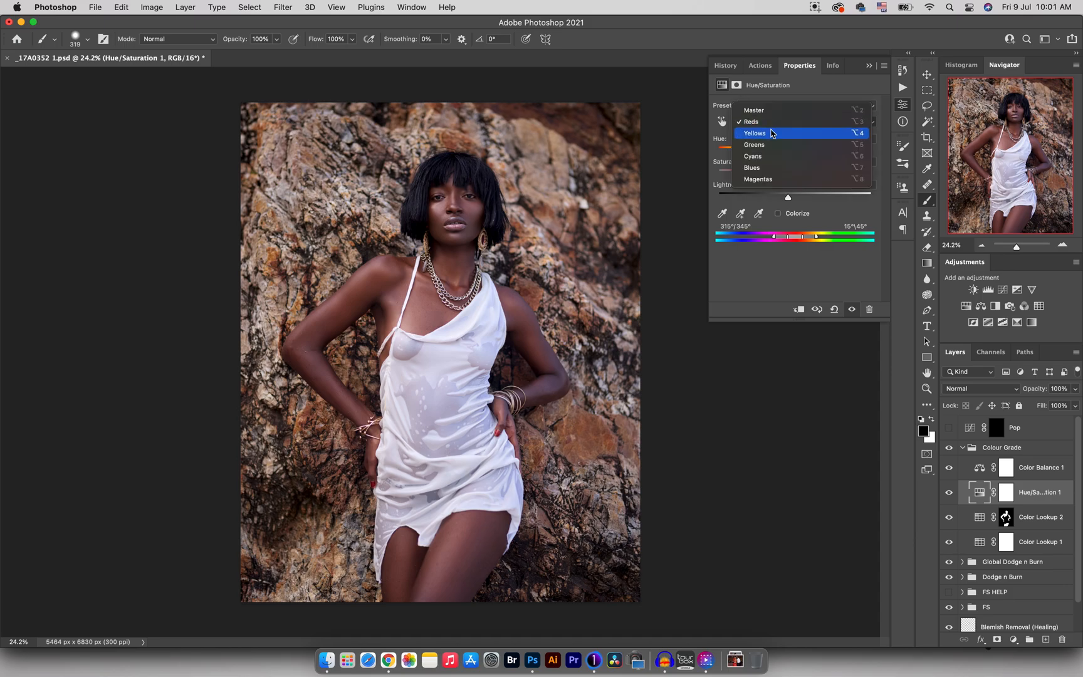
left_click(772, 132)
mouse_move(795, 171)
left_mouse_down()
mouse_move(811, 173)
mouse_move(783, 153)
mouse_move(808, 152)
mouse_move(797, 155)
left_mouse_up()
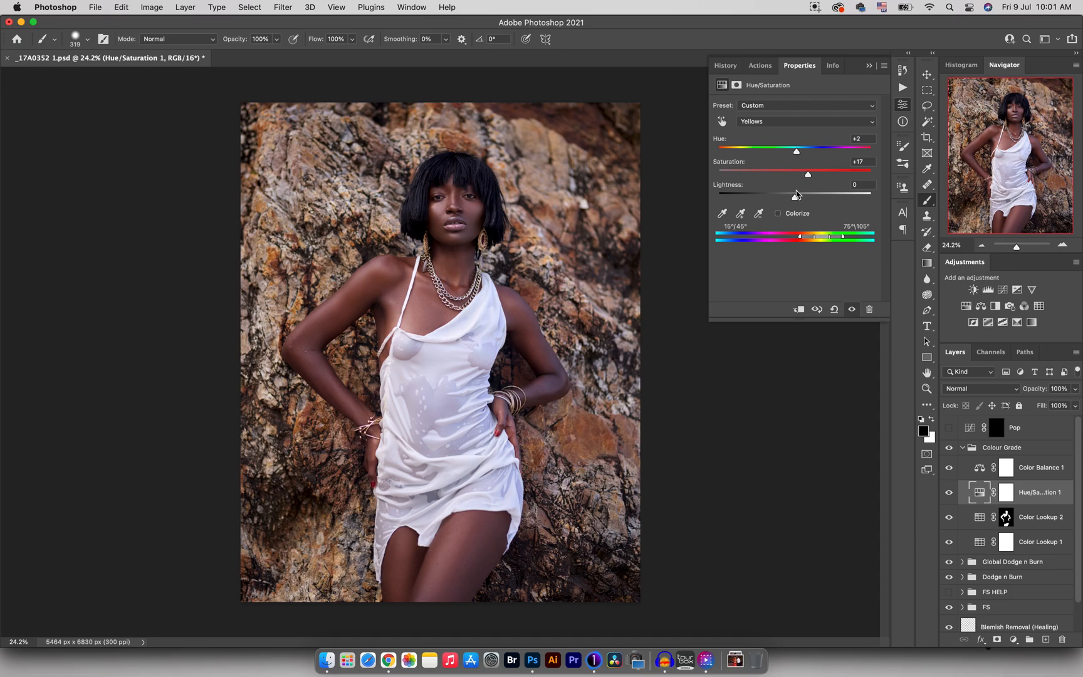
left_click(813, 197)
left_click_drag(809, 198, 807, 198)
left_click(778, 122)
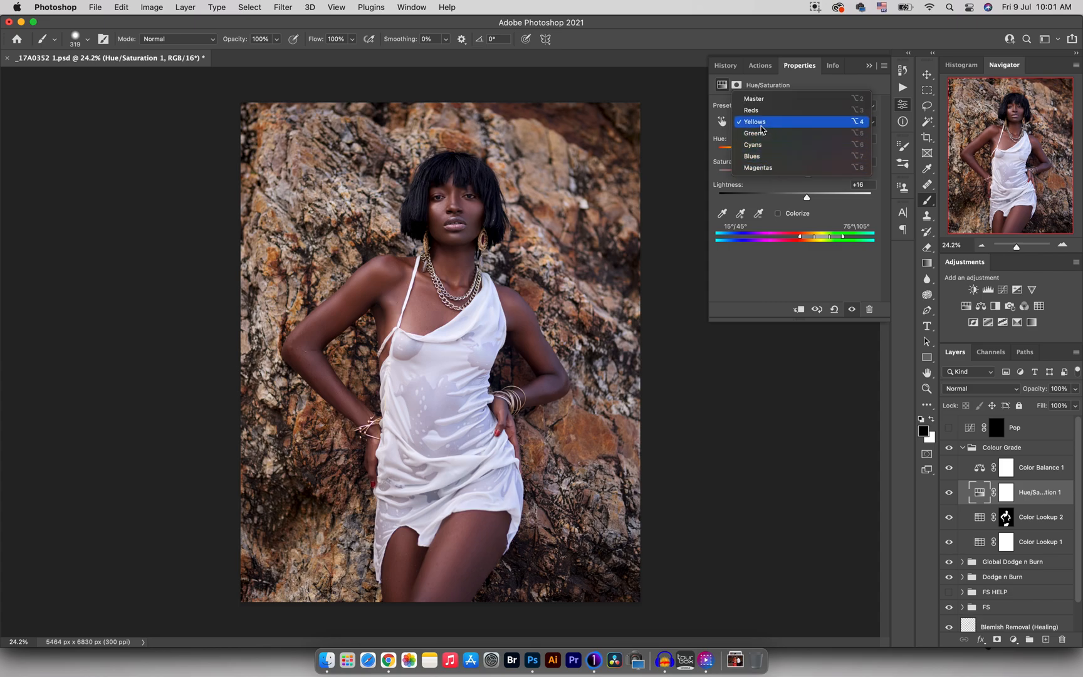
left_click(762, 123)
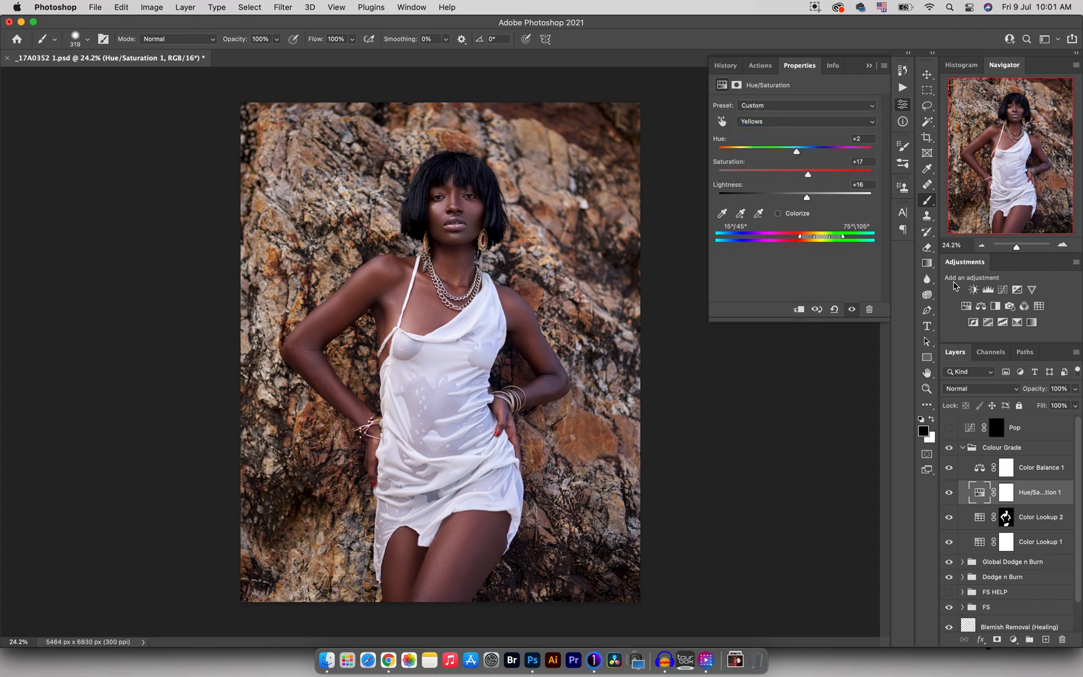
Shift the Color Balance layer's midtones to +3 red, +1 green and -3 towards yellow
left_click(1007, 467)
left_click(980, 468)
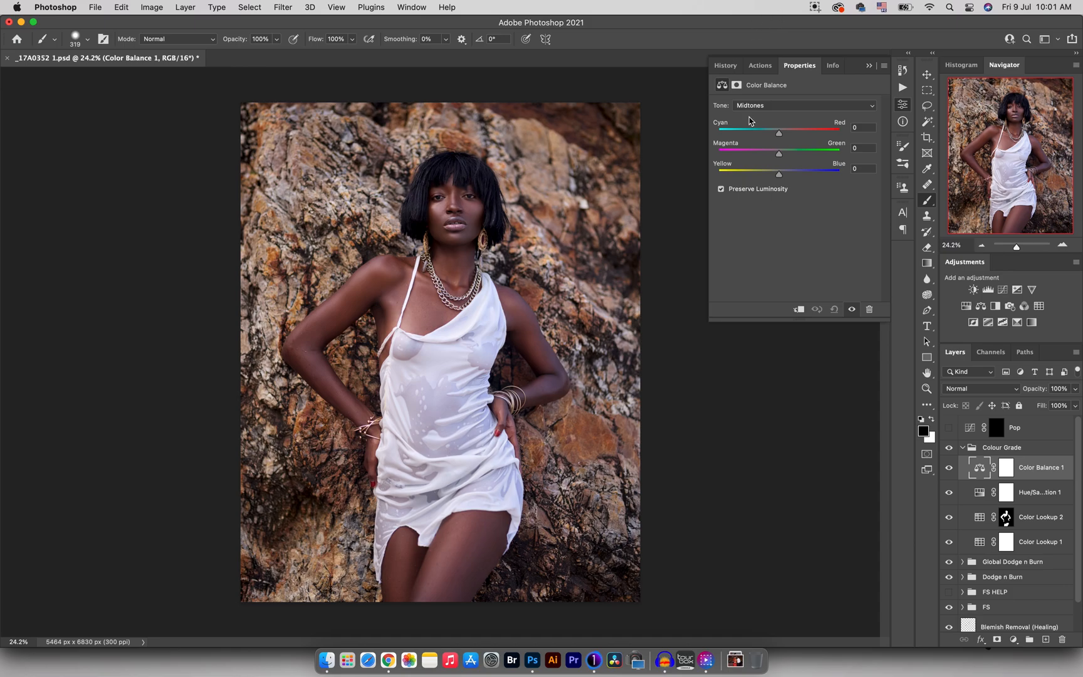
left_click_drag(779, 133, 783, 135)
left_click_drag(775, 176, 779, 176)
left_click_drag(783, 156, 780, 156)
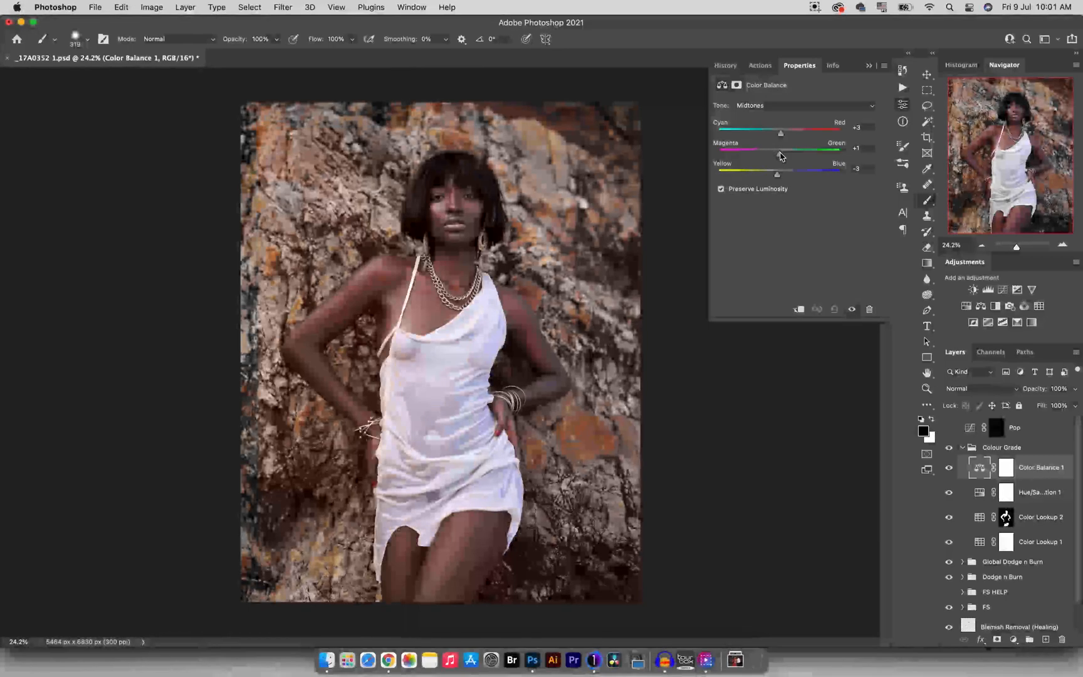
Set the Color Balance highlights to +5 blue and nudge them slightly towards cyan and green
left_click(775, 106)
left_click(775, 117)
left_click_drag(775, 177, 782, 176)
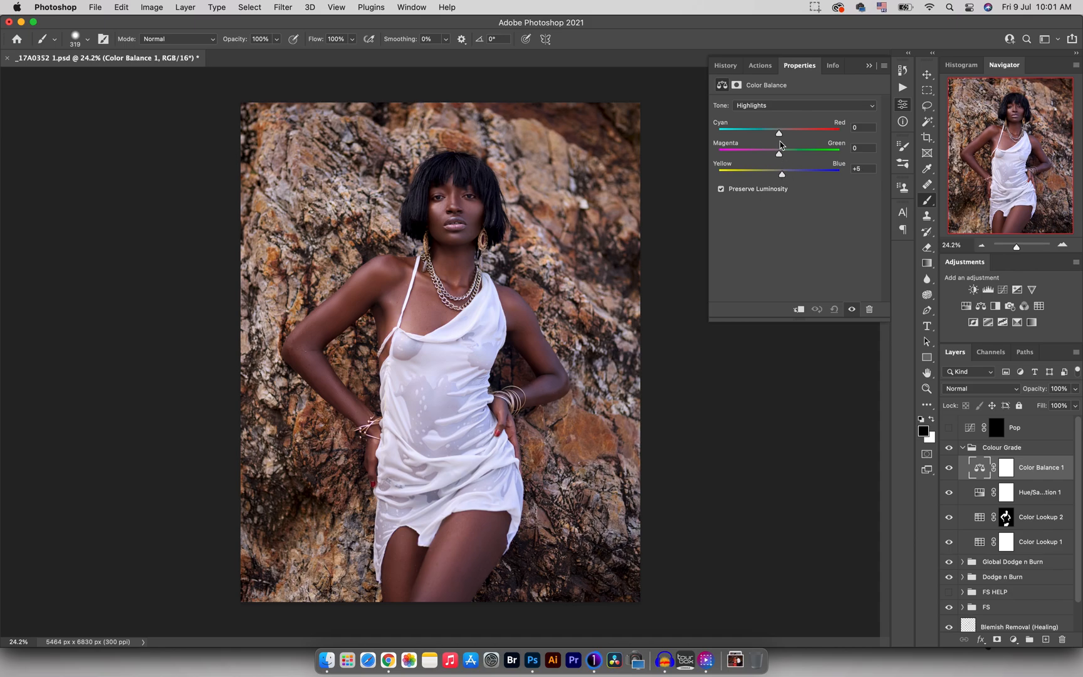
left_click_drag(776, 133, 774, 133)
left_click_drag(779, 155, 782, 156)
Nudge the Color Balance shadows towards blue and magenta, and compare the picture with and without the Colour Grade group
left_click(773, 106)
left_click(770, 84)
left_click_drag(778, 177, 783, 176)
left_click_drag(780, 153, 776, 154)
left_click(949, 448)
left_click(949, 448)
Add a Curves layer with a highlight point at input 213, output 225 and a shadow point at input 34, output 37
left_click(1003, 290)
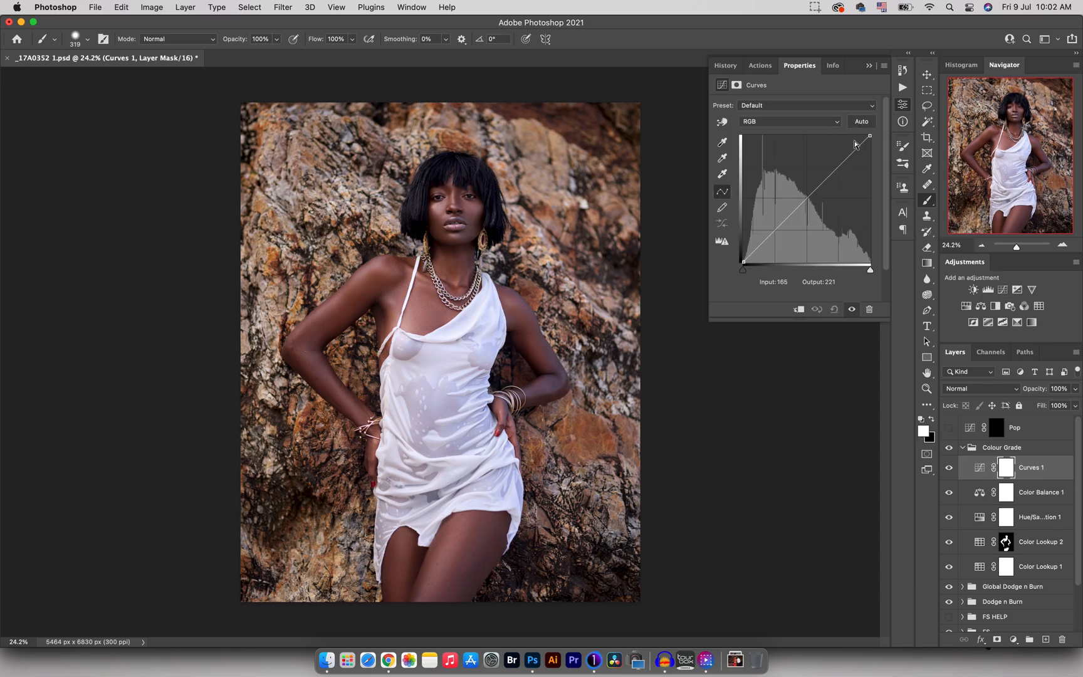
left_click_drag(855, 153, 850, 149)
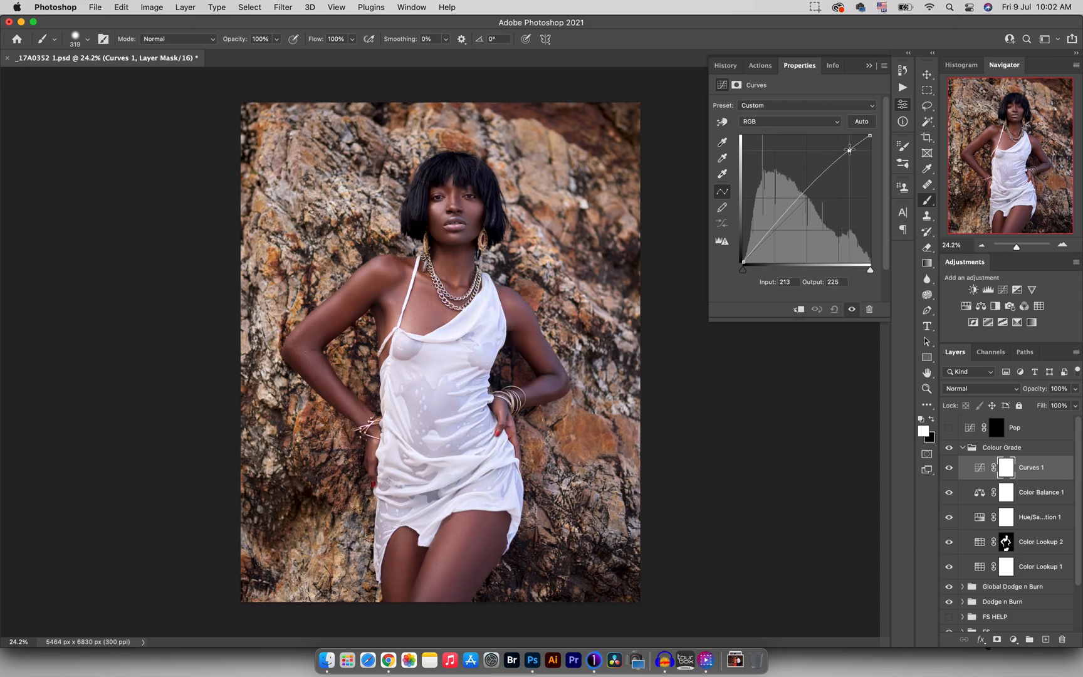
left_click_drag(760, 242, 760, 244)
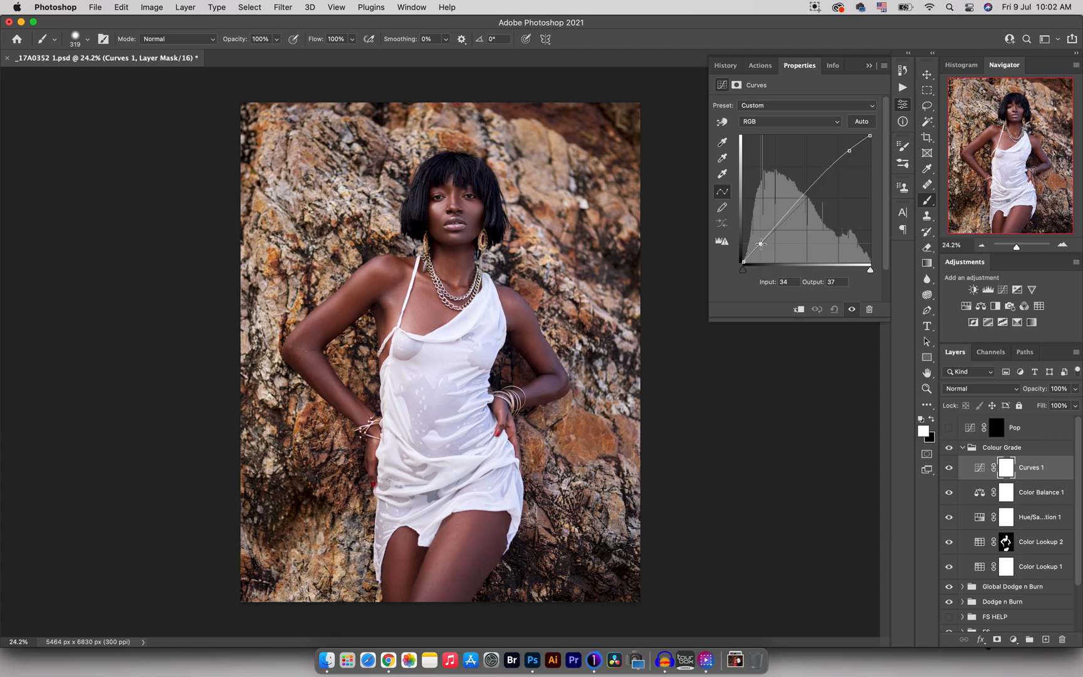
left_click(850, 151)
Collapse the Colour Grade group and run the Re-Lighting action from the Phloshop Individual Actions set
left_click(903, 90)
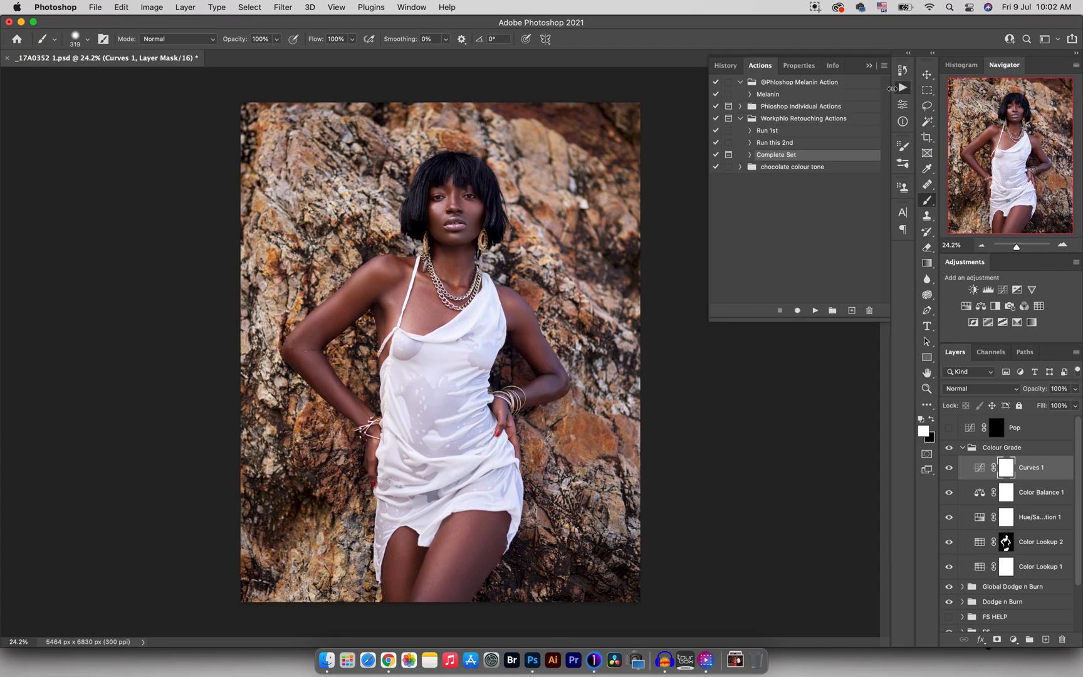
left_click(739, 119)
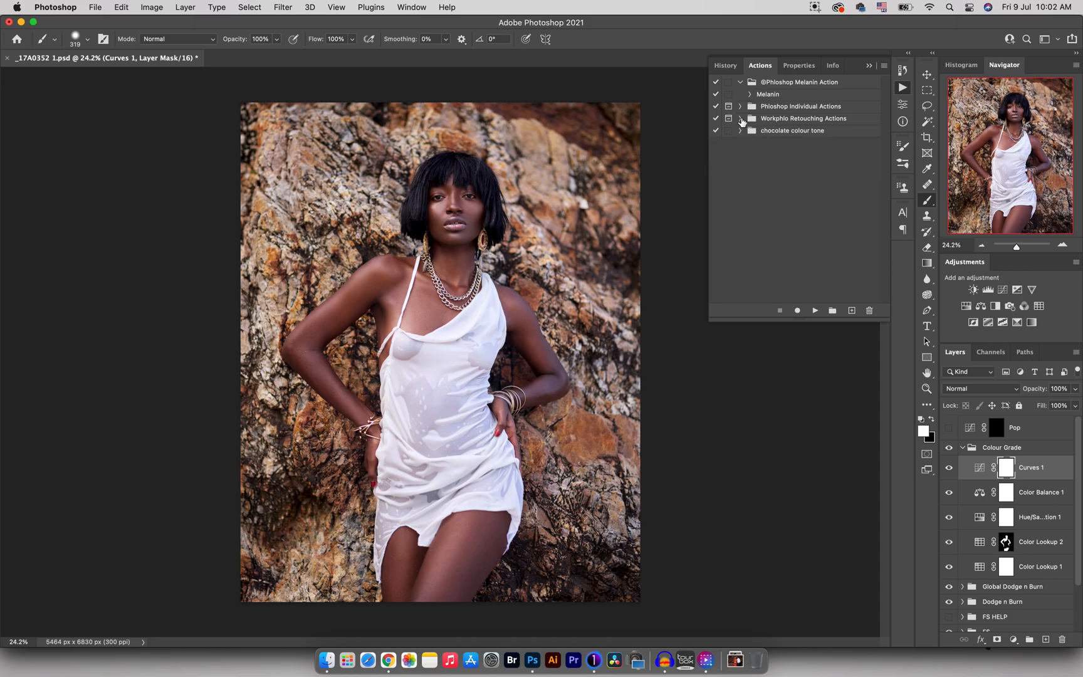
left_click(741, 107)
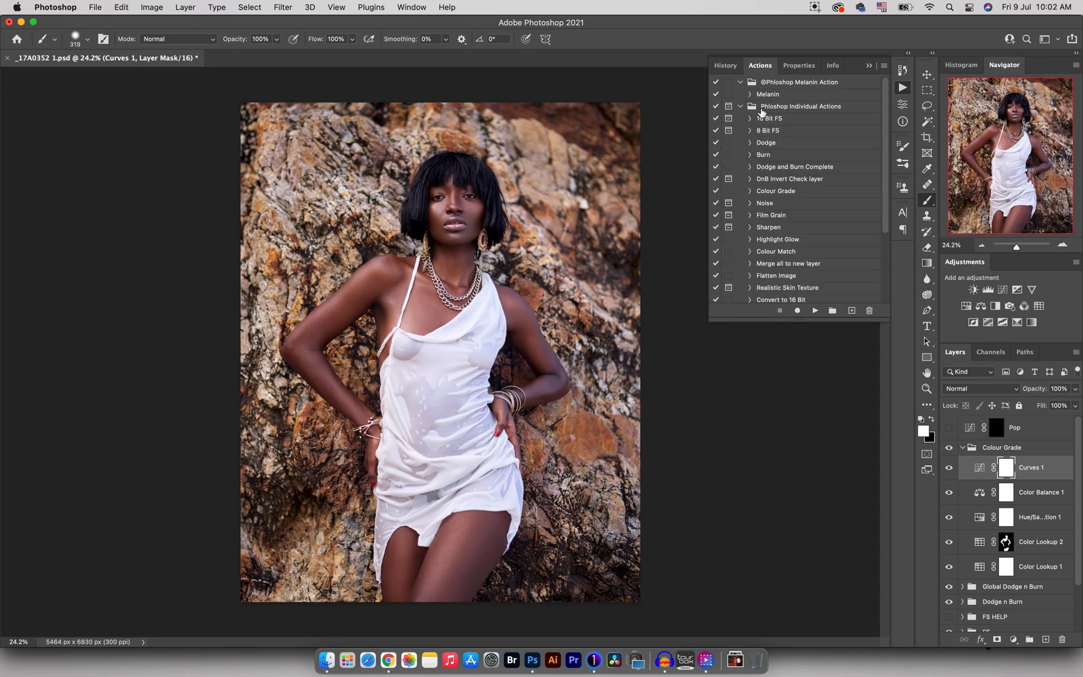
left_click_drag(886, 173, 887, 228)
left_click(780, 290)
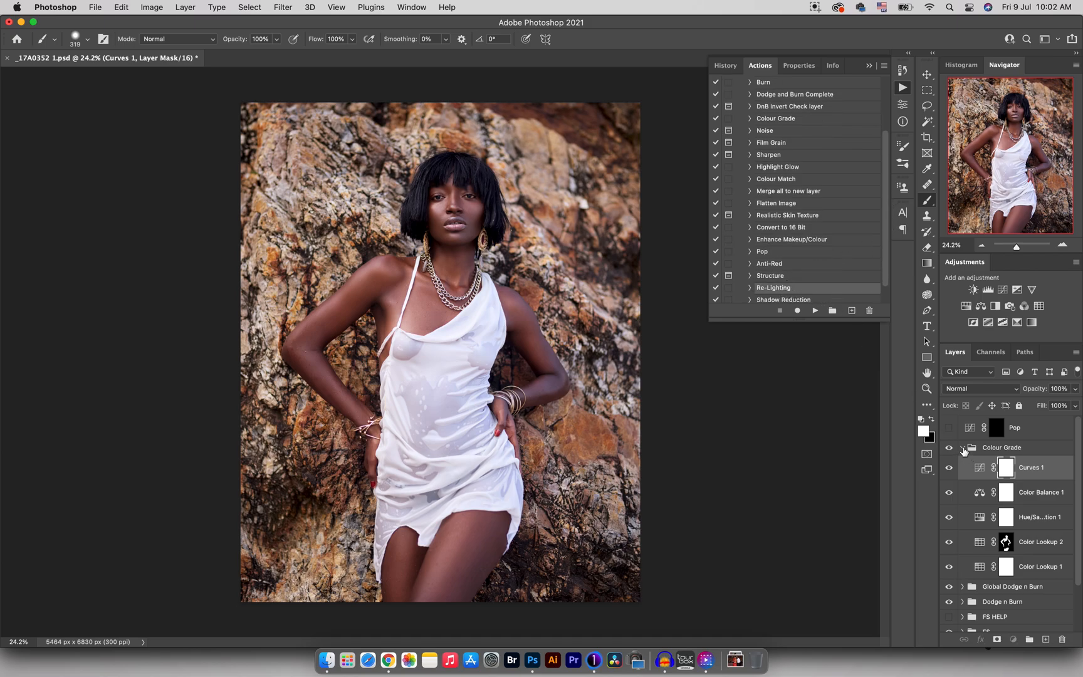
left_click(963, 447)
left_click(815, 311)
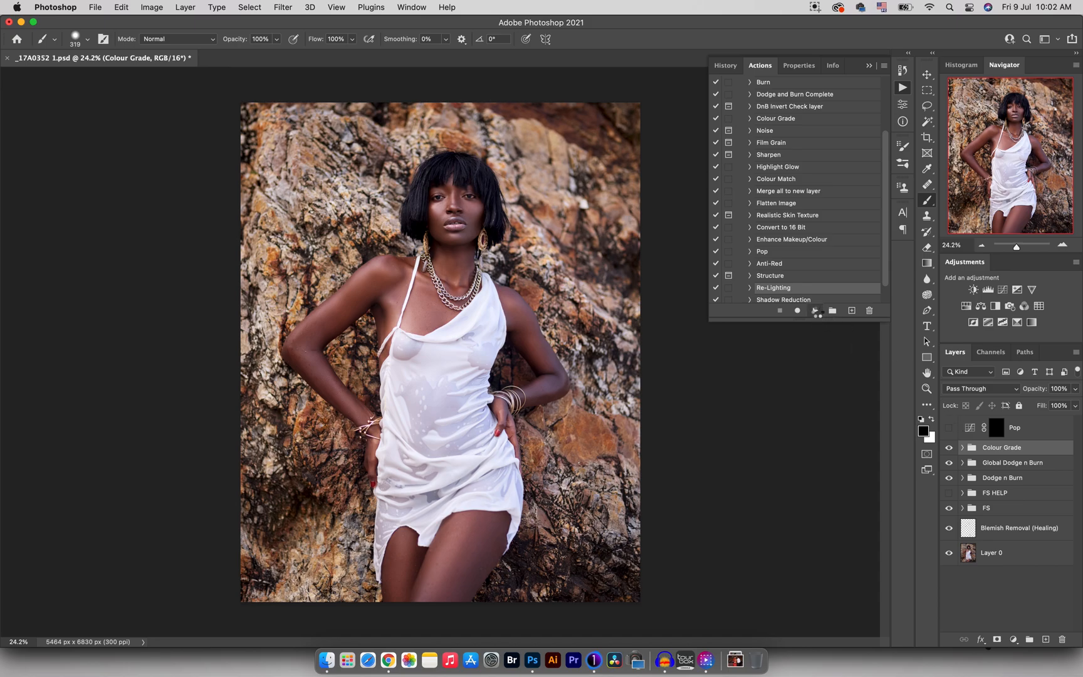
Compare the picture with and without the Re-Light group, then move the Brighten mask's light spot over the model and enlarge it
left_click(949, 447)
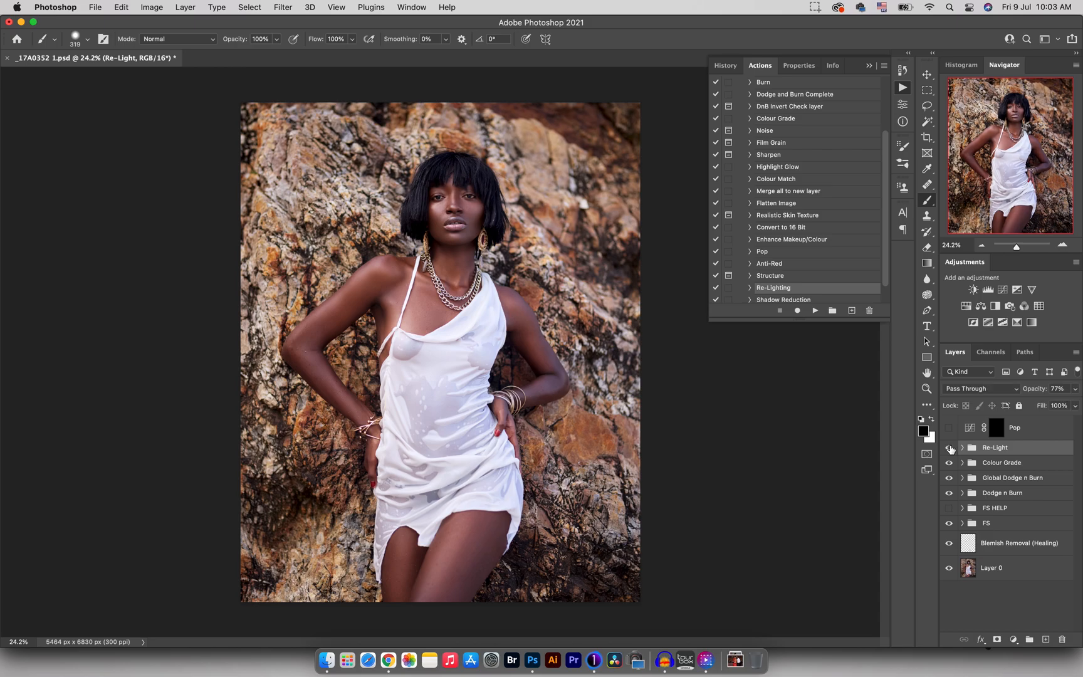
left_click(949, 447)
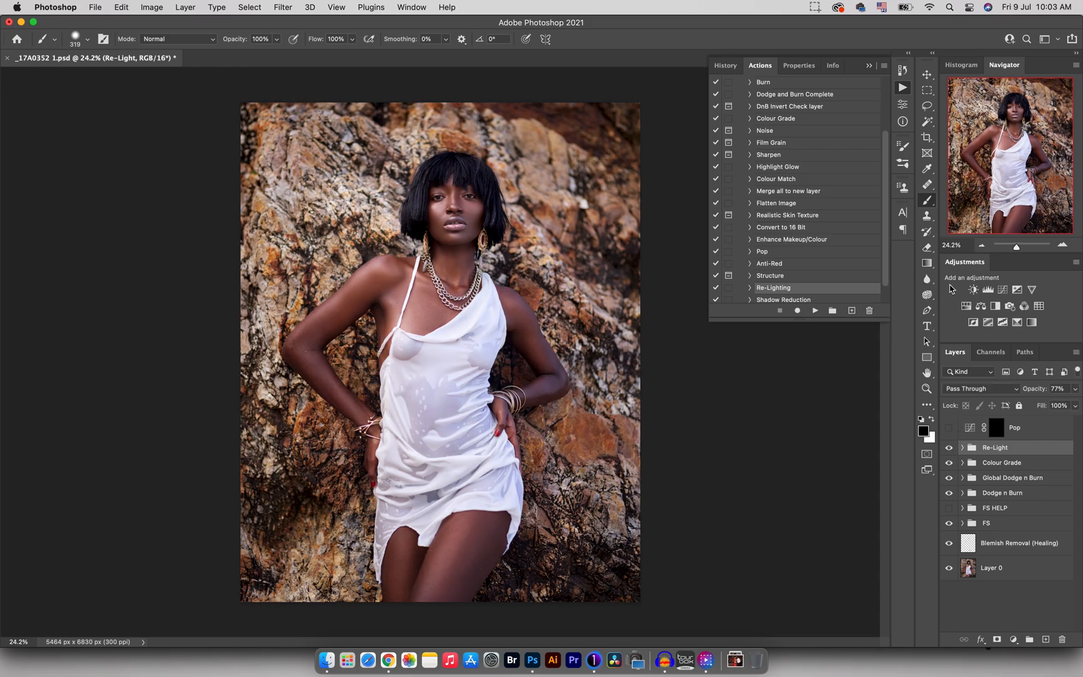
left_click(963, 447)
left_click(1006, 468)
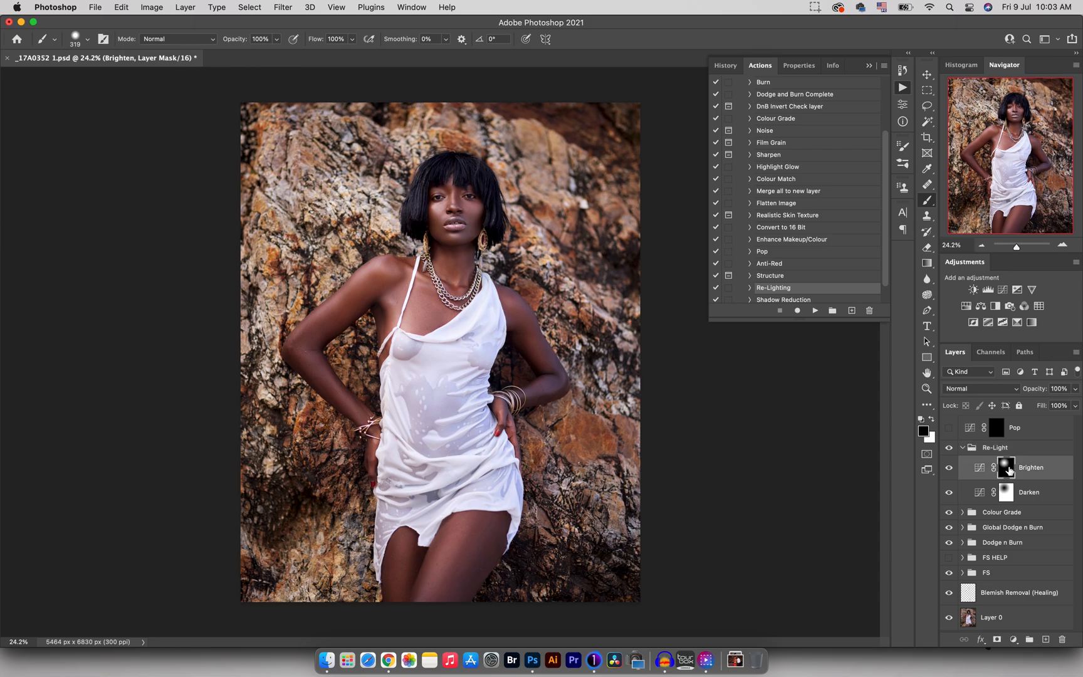
key("super+t")
left_click_drag(492, 251, 509, 252)
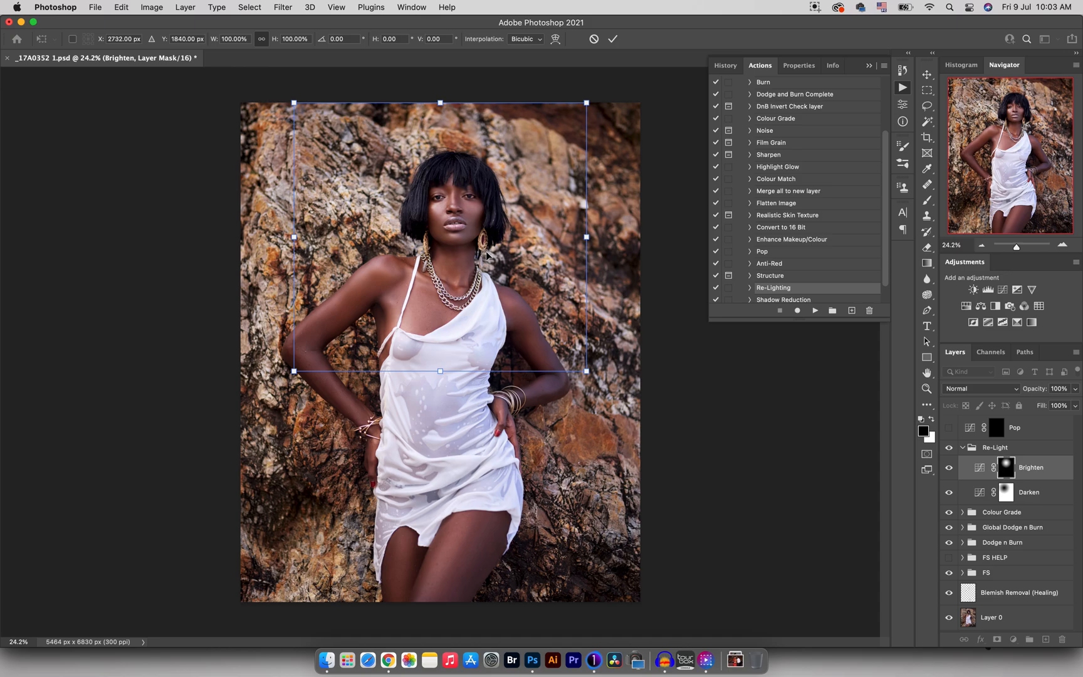
left_click_drag(440, 374, 440, 447)
left_click_drag(459, 316, 460, 306)
left_click(612, 39)
key("b")
Move the Darken mask over the model and scale it to about 123%, then compare the picture with and without Re-Light
left_click(1005, 492)
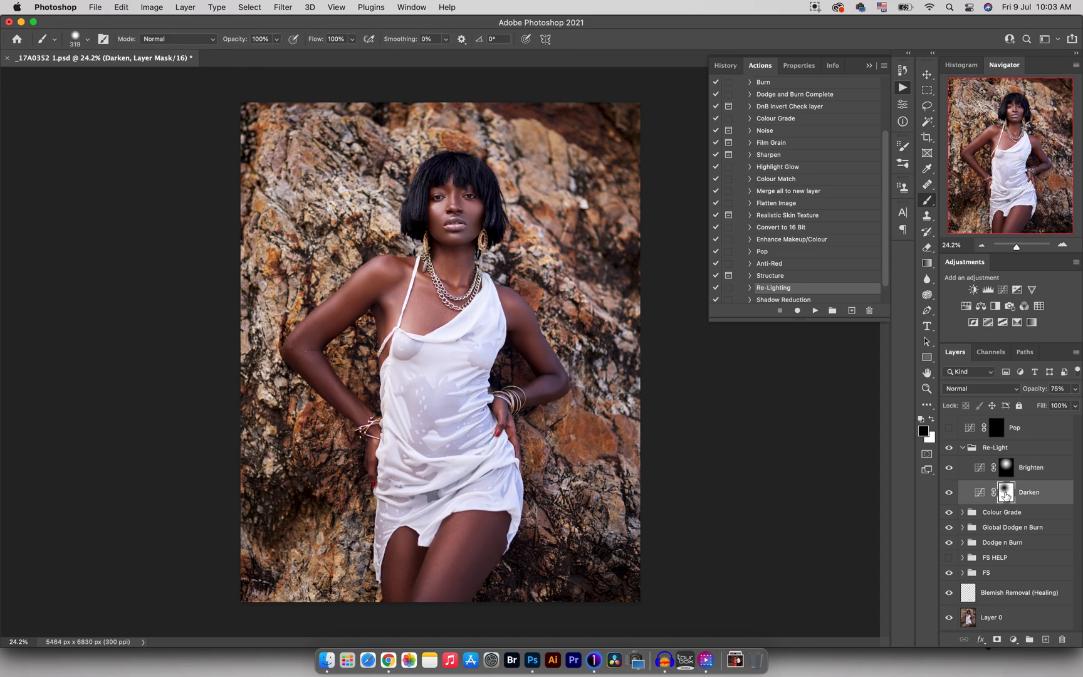
key("super+t")
left_click_drag(467, 224, 498, 230)
left_click_drag(452, 399, 453, 480)
left_click(613, 39)
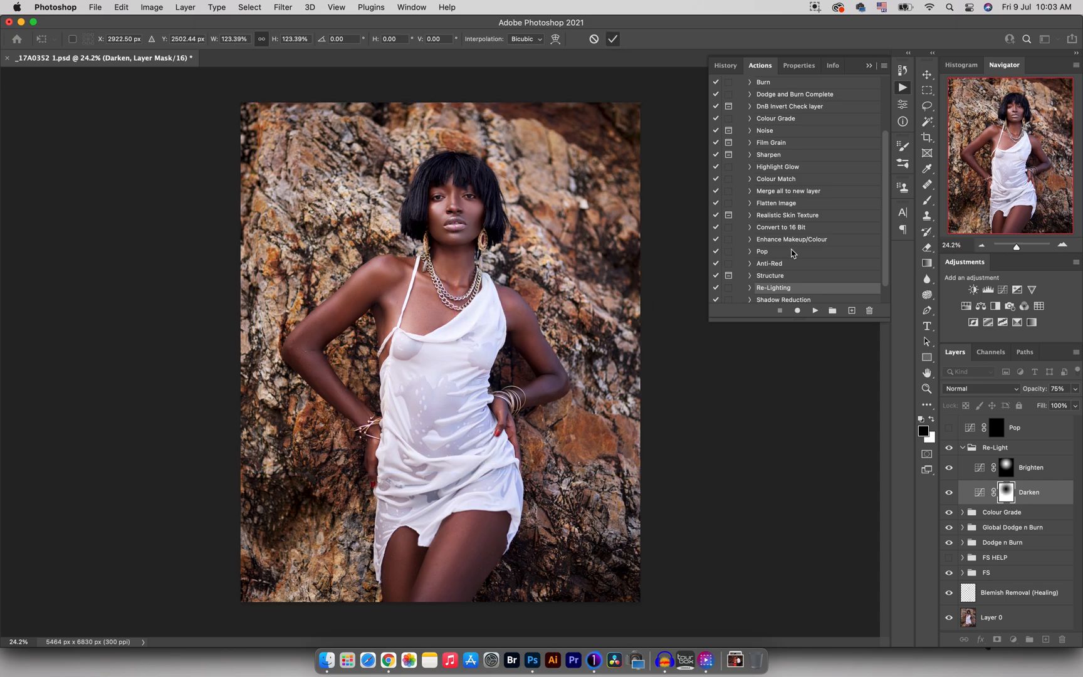
key("b")
left_click(962, 448)
left_click(949, 447)
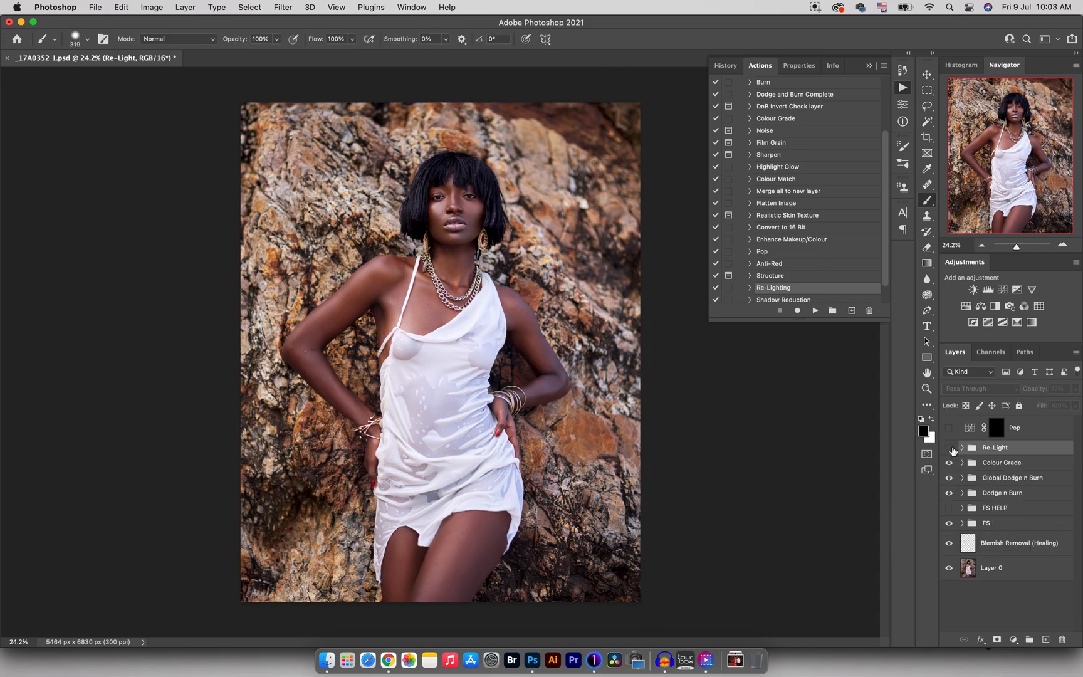
left_click(949, 448)
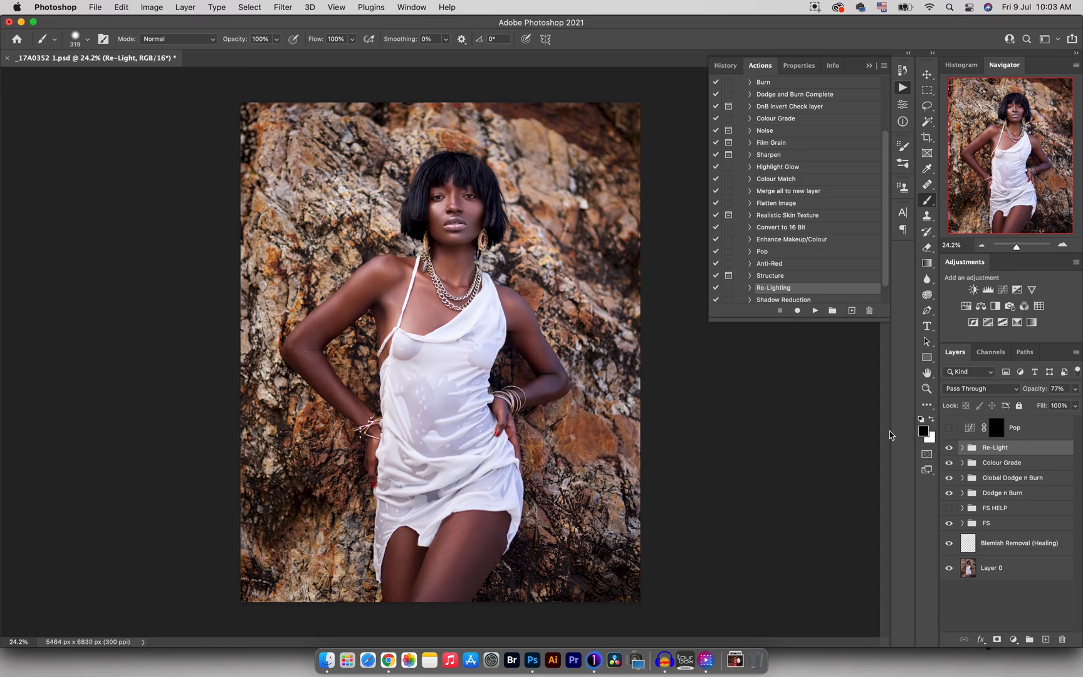
Lower the Brighten layer's opacity to 69% and compare the picture with and without the Re-Light group
left_click(963, 448)
left_click(1007, 468)
left_click(1020, 389)
left_click_drag(1020, 393, 1011, 393)
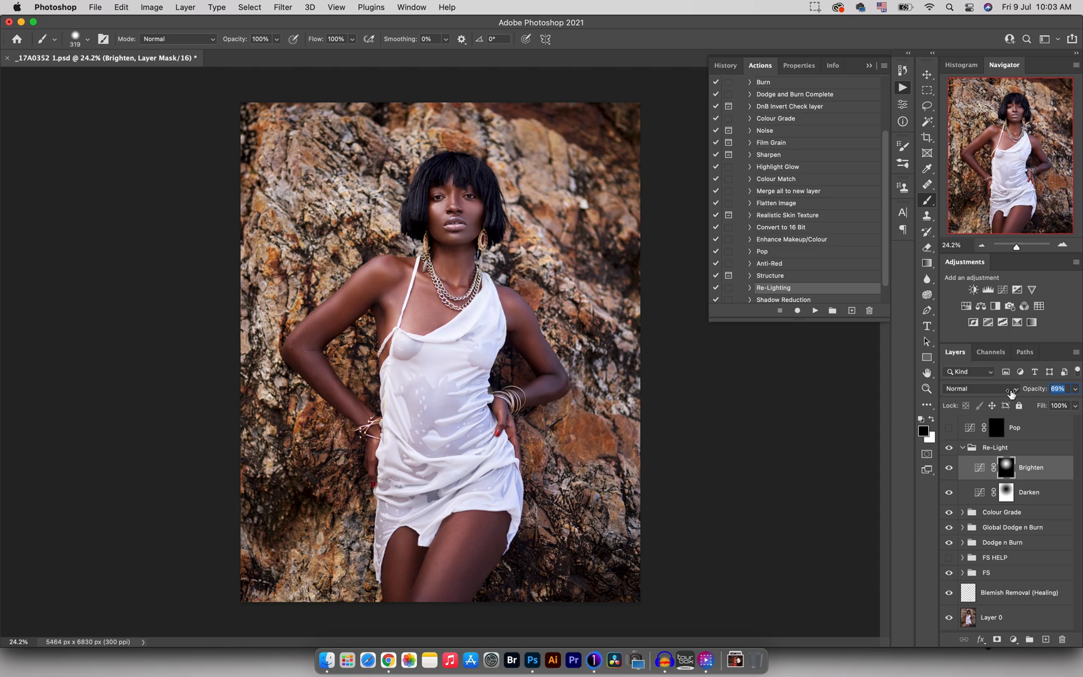
left_click(963, 448)
left_click(950, 448)
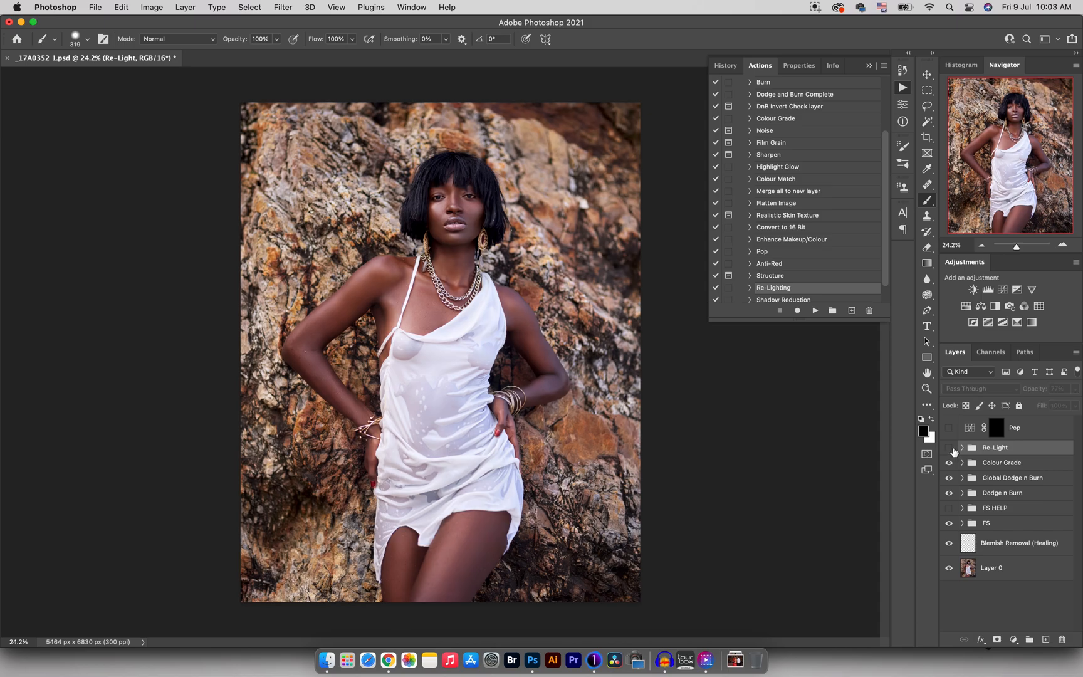
left_click(949, 447)
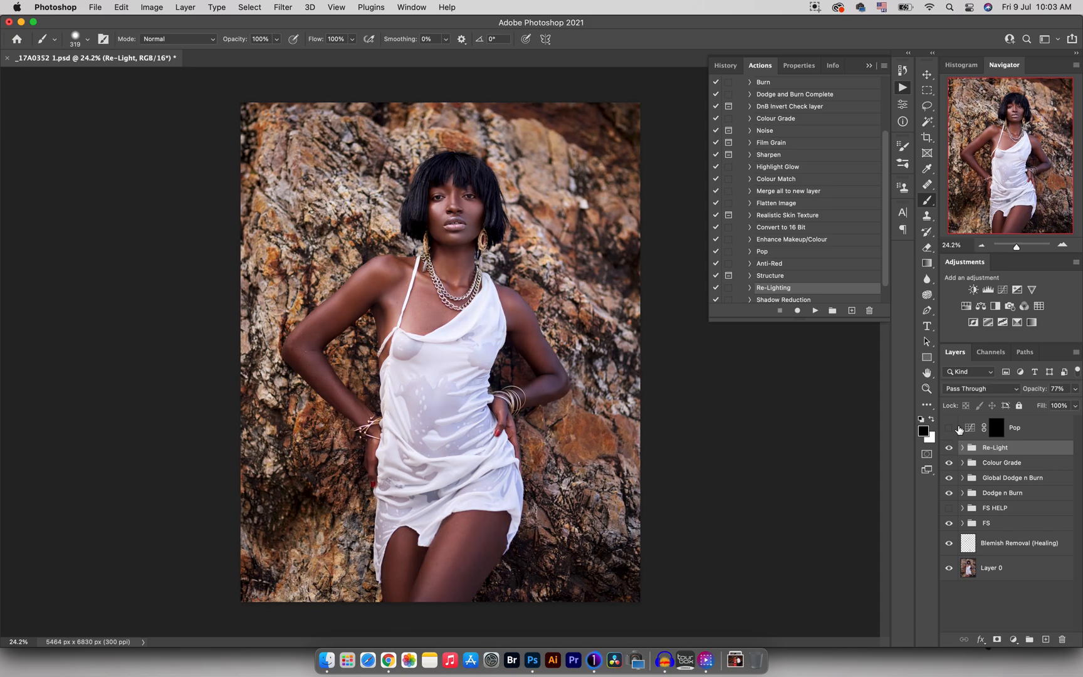
Add a new layer above the Re-Light group and brighten the whites of both eyes with a small white brush at 4% flow
key("z")
left_click_drag(476, 204, 875, 331)
left_click(1046, 639)
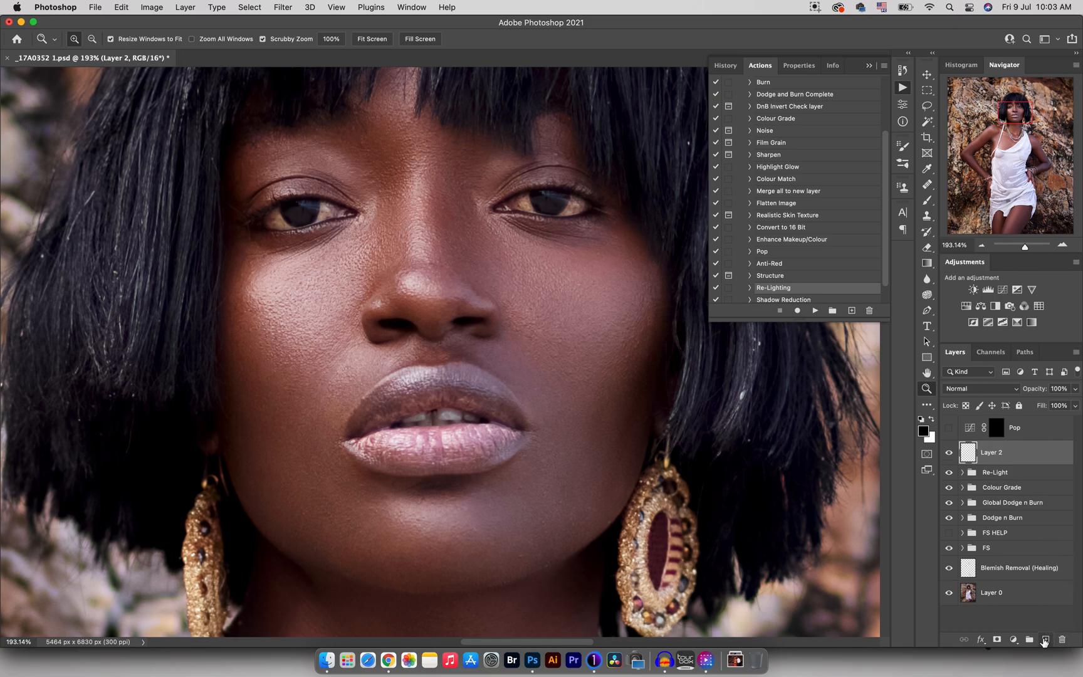
key("b")
key("x")
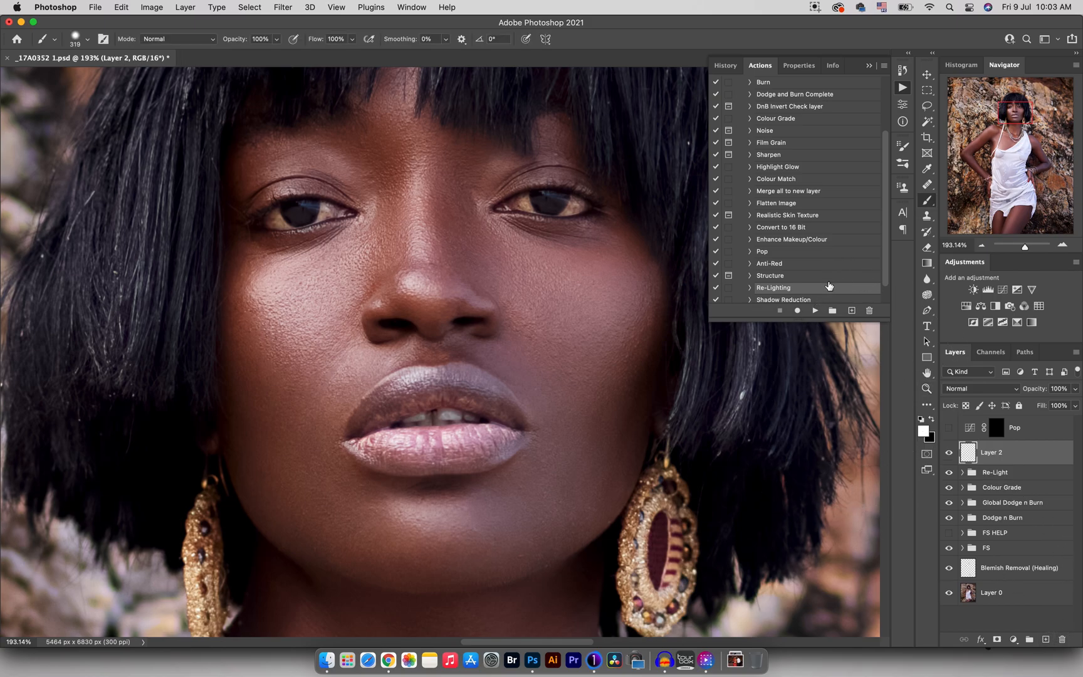
left_click_drag(576, 220, 461, 231)
mouse_move(564, 212)
left_mouse_down()
mouse_move(544, 214)
mouse_move(535, 92)
left_mouse_up()
left_click_drag(310, 42, 267, 52)
left_click_drag(509, 188, 527, 197)
left_click_drag(577, 203, 577, 211)
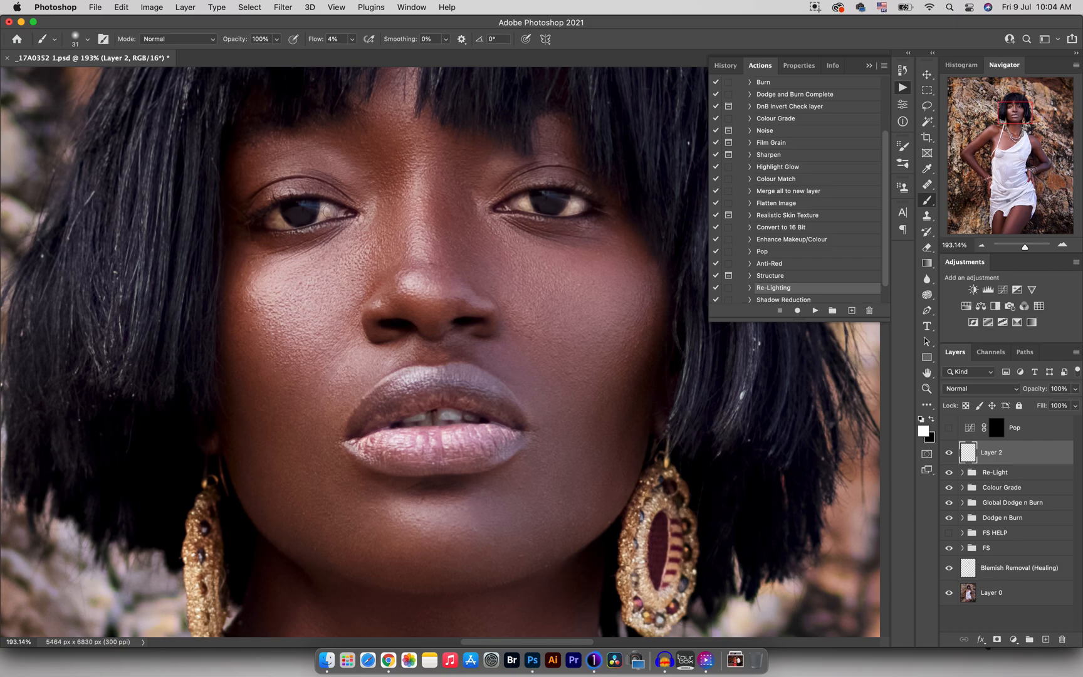
left_click_drag(278, 220, 270, 218)
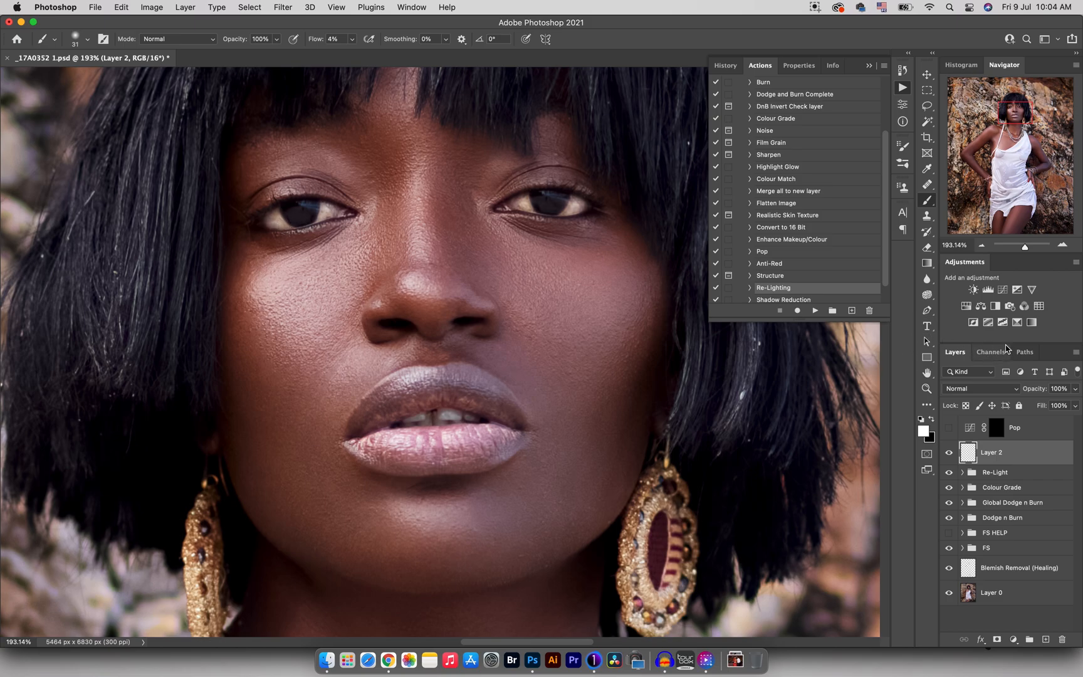
Compare the eyes with and without the brightening layer and set that layer's opacity to 69%
left_click(950, 453)
left_click(949, 453)
left_click_drag(1029, 393, 1024, 393)
key("z")
mouse_move(556, 301)
left_mouse_down()
mouse_move(487, 322)
mouse_move(500, 318)
left_mouse_up()
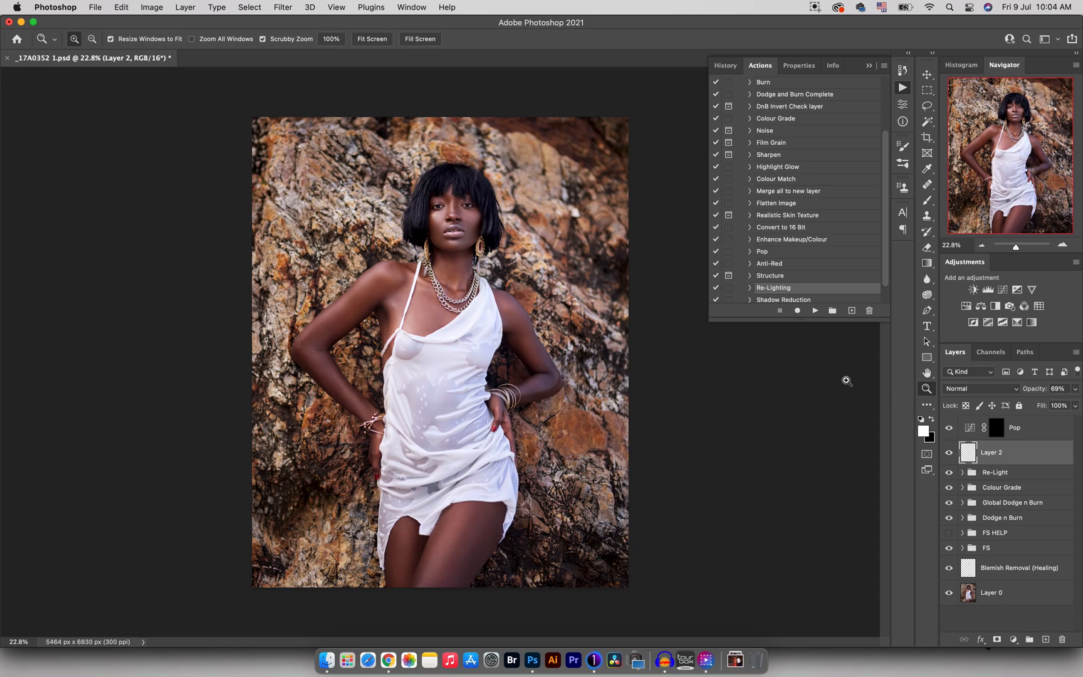
Invert the Pop layer's mask to white, lower the layer's opacity to 9%, and compare the picture with and without it
left_click(996, 428)
key("x")
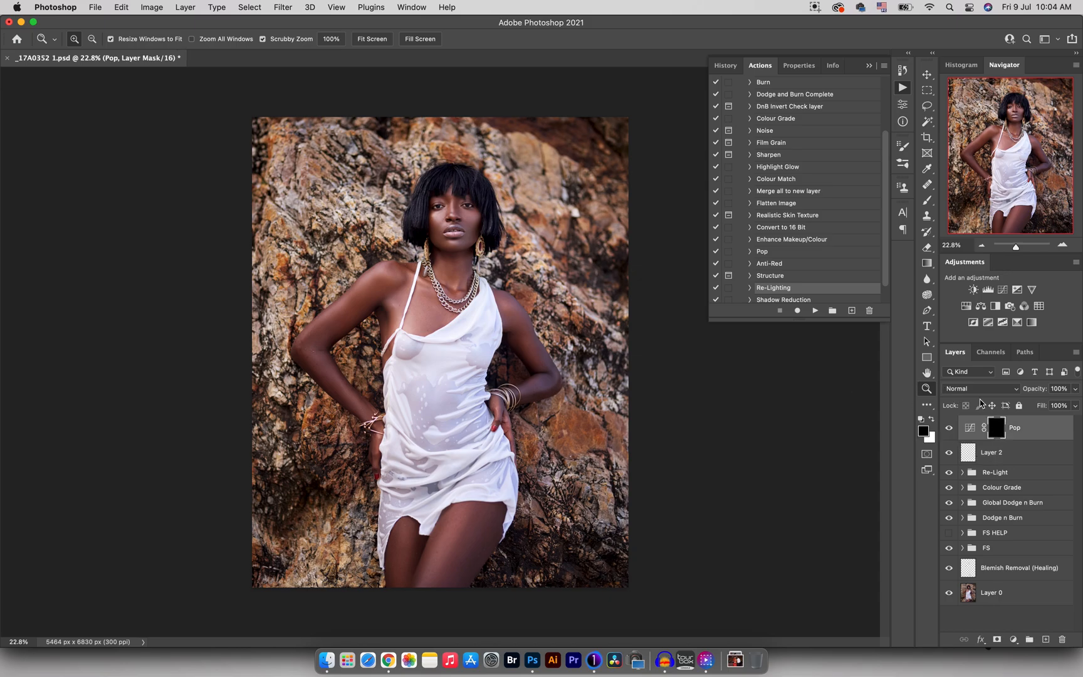
key("super+i")
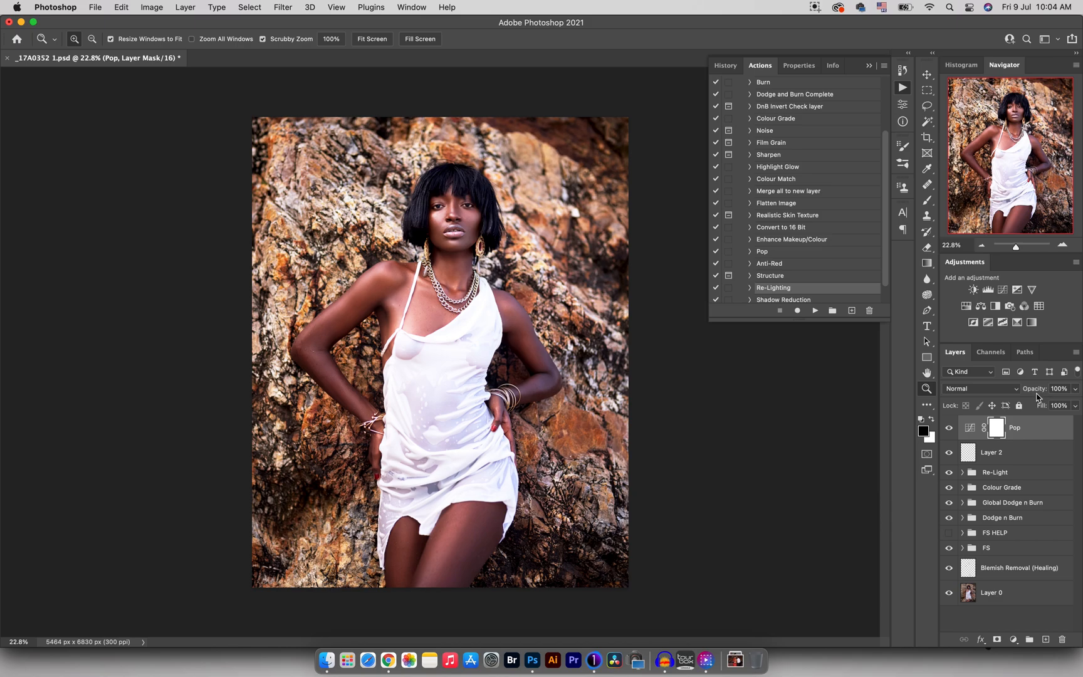
left_click_drag(1038, 391, 1010, 394)
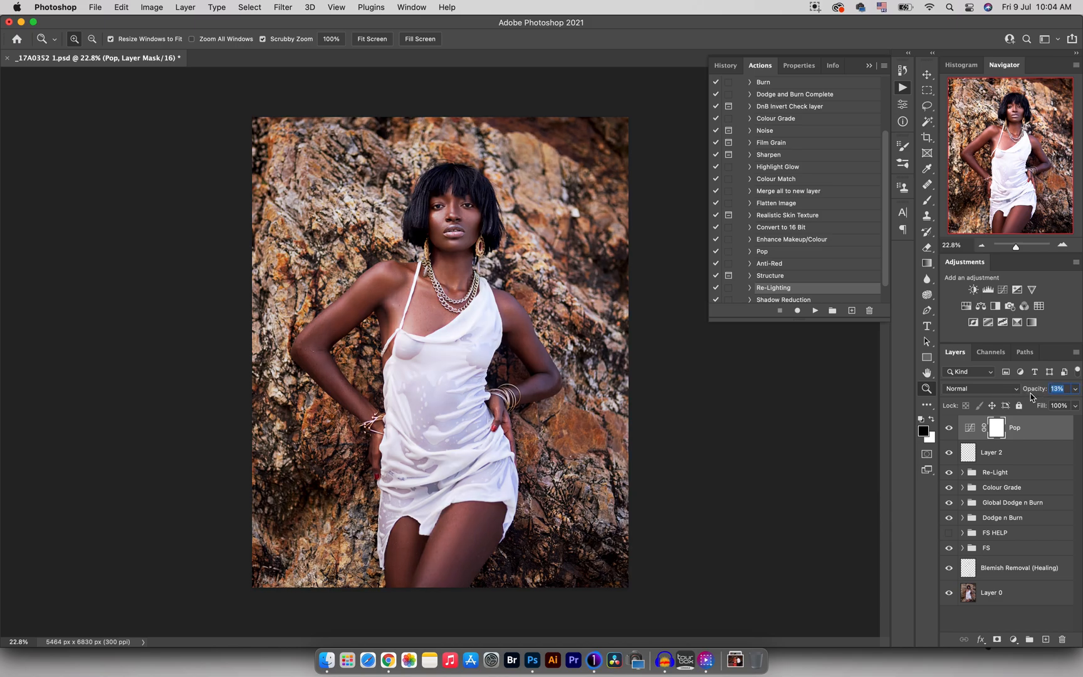
left_click(949, 430)
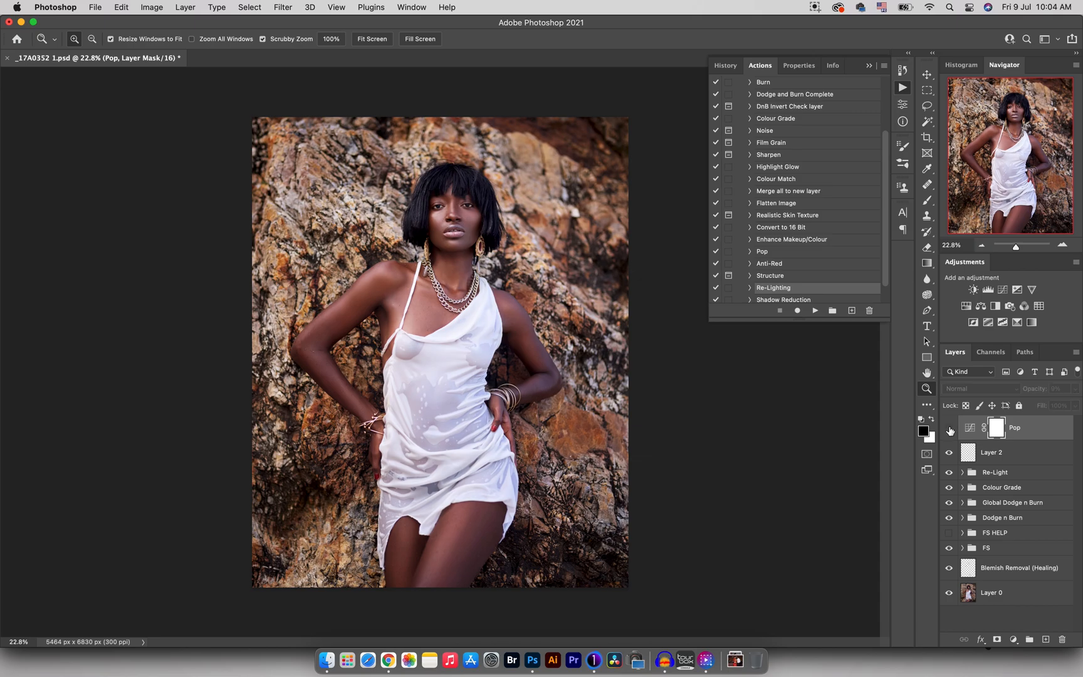
left_click(949, 430)
Run the Colour Match action to add a colour matching layer above Pop
left_click(869, 66)
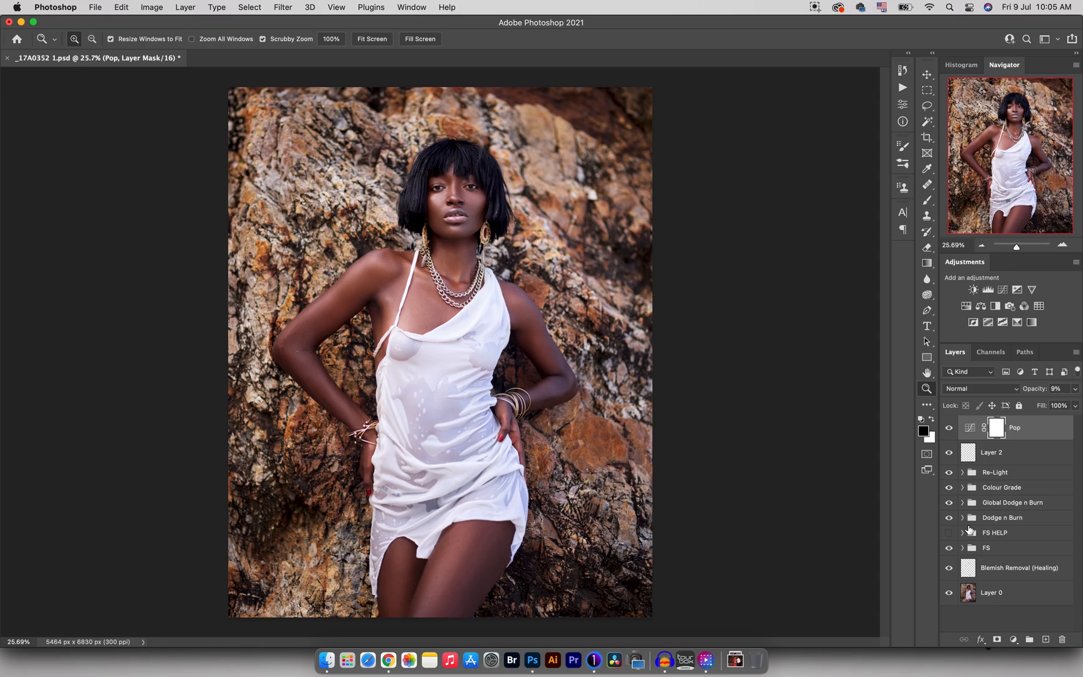
left_click(902, 88)
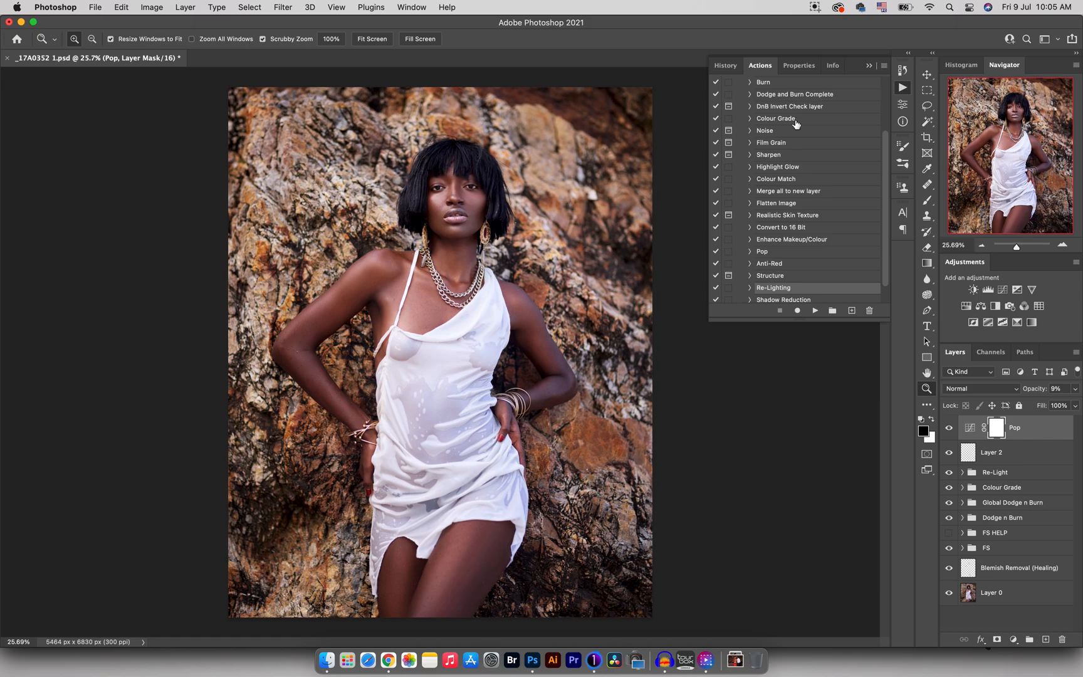
left_click(775, 180)
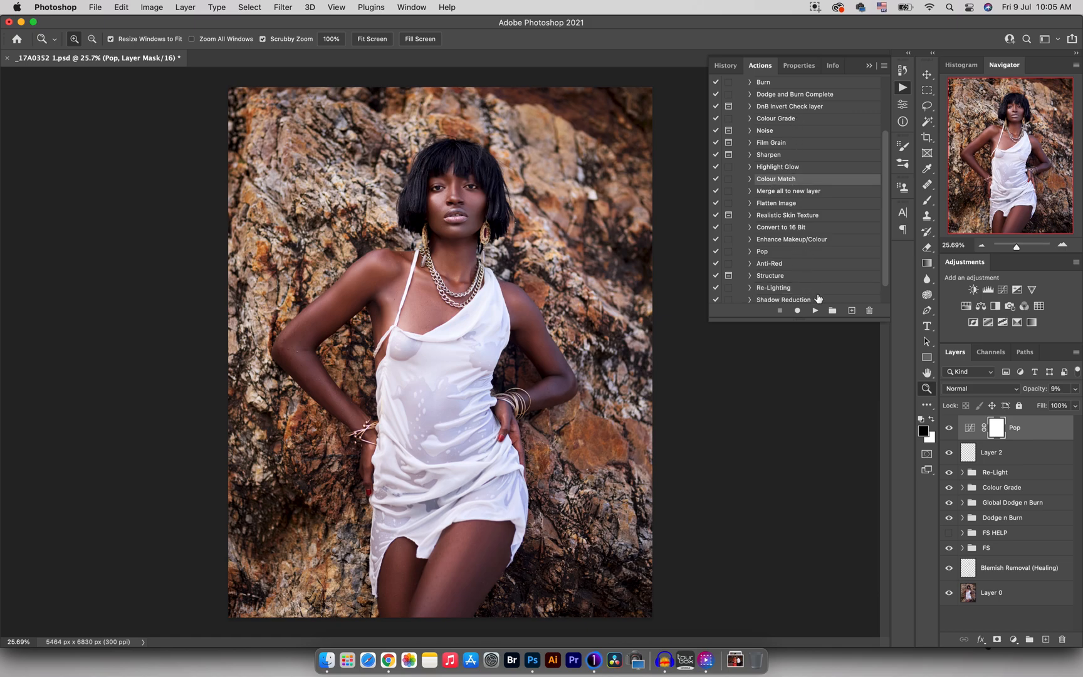
left_click(815, 311)
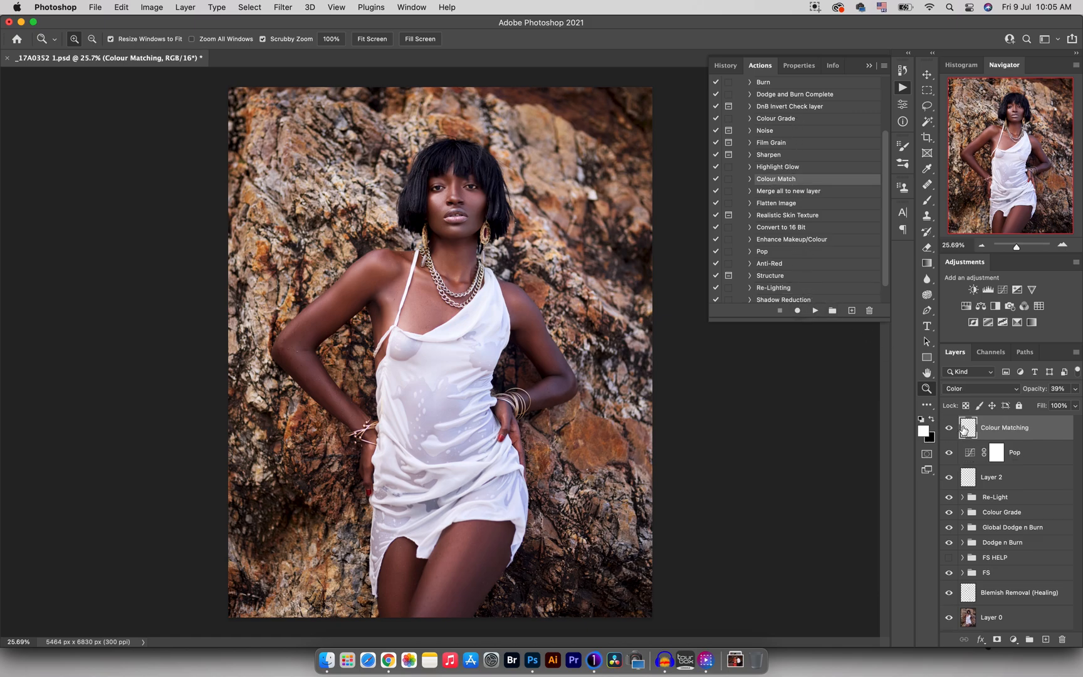
Sample the skin tone near the shoulder and paint it over the arms, chest and legs on the Colour Matching layer
key("b")
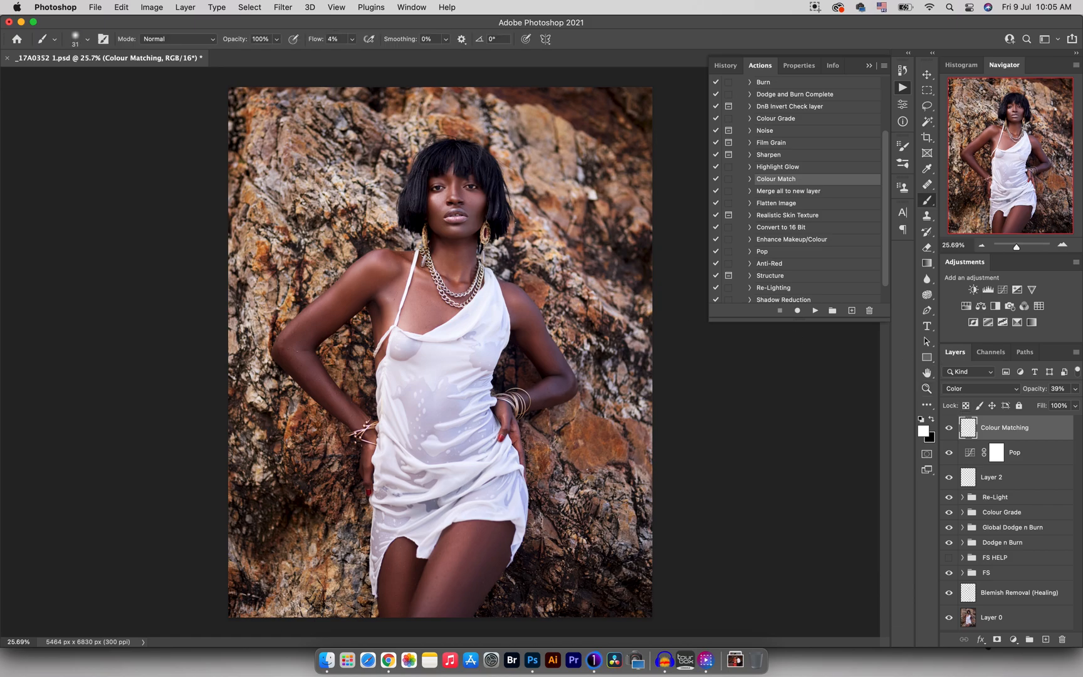
mouse_move(335, 264)
left_mouse_down()
mouse_move(349, 264)
mouse_move(350, 293)
left_mouse_up()
left_click(366, 274, "alt")
left_click_drag(315, 44, 342, 43)
mouse_move(323, 309)
left_mouse_down()
mouse_move(292, 353)
mouse_move(312, 378)
mouse_move(300, 364)
left_mouse_up()
key("bracketright")
key("bracketright")
mouse_move(424, 603)
left_mouse_down()
mouse_move(483, 534)
mouse_move(405, 572)
mouse_move(414, 604)
left_mouse_up()
left_click_drag(406, 282, 390, 283)
Paint black over the hair and fringe on the Colour Matching layer to neutralise their colour
key("z")
left_click_drag(456, 168, 532, 159)
key("b")
key("x")
left_click_drag(379, 190, 344, 189)
left_click_drag(379, 173, 358, 202)
left_click_drag(480, 200, 459, 201)
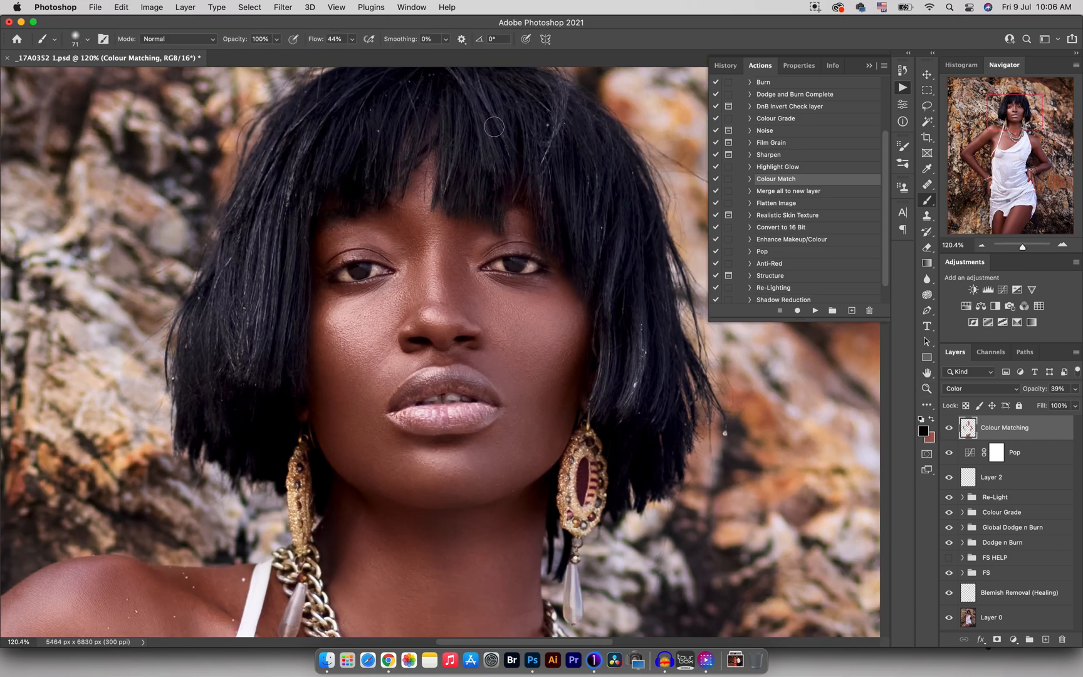
Compare the whole picture with and without the Colour Matching layer, and save the document
key("x")
key("z")
left_click_drag(528, 317, 455, 320)
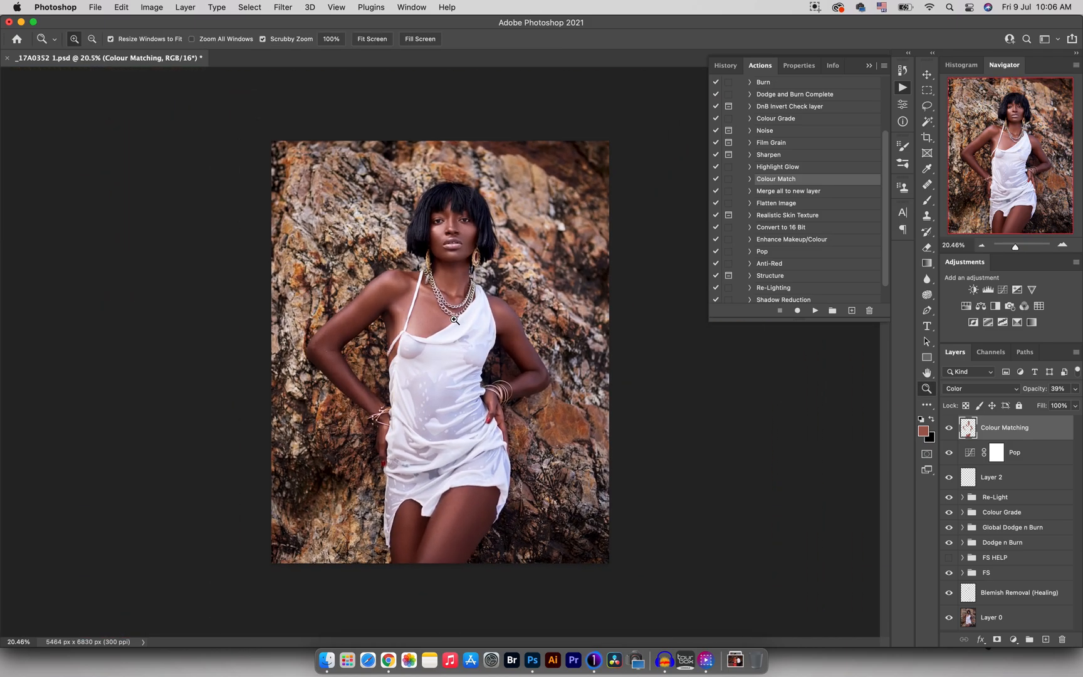
left_click_drag(1033, 390, 1032, 390)
left_click(950, 428)
left_click(950, 428)
key("super+s")
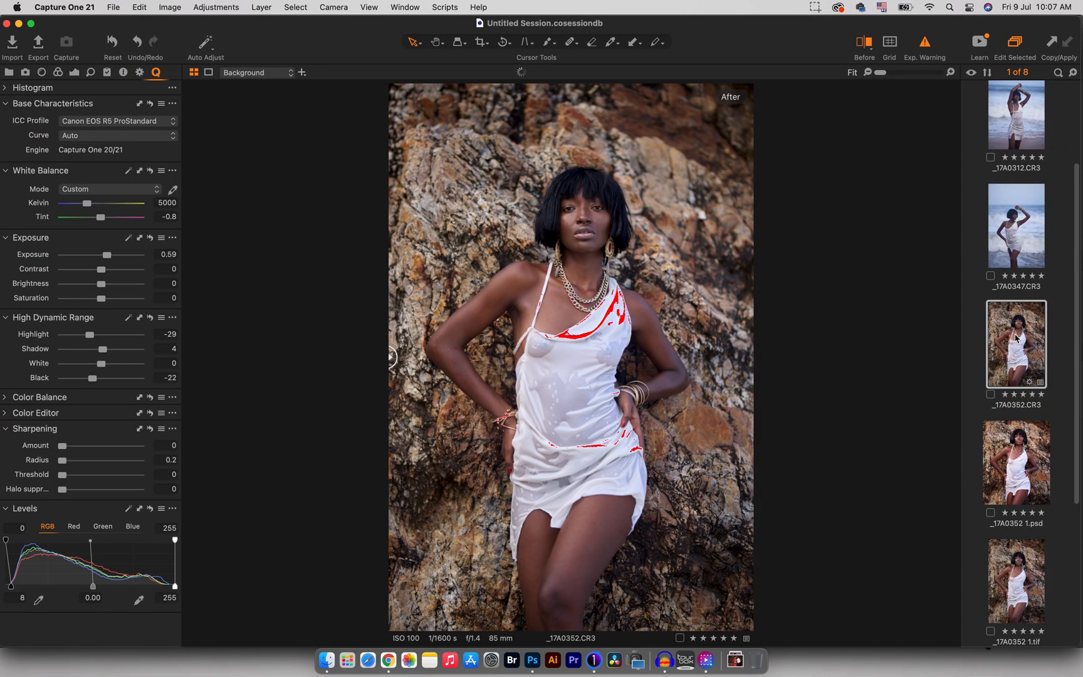
In Capture One, show _17A0352.CR3 and _17A0352 1.psd side by side, and turn off the exposure warning and before/after view
left_click(1019, 477, "super")
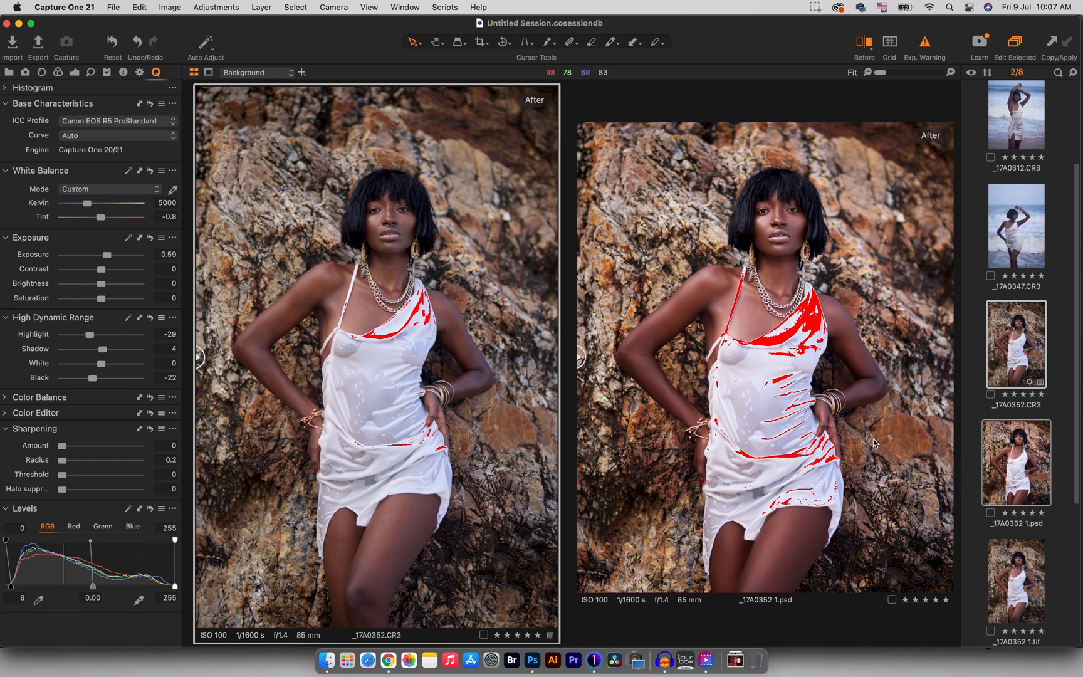
left_click(925, 44)
left_click(866, 43)
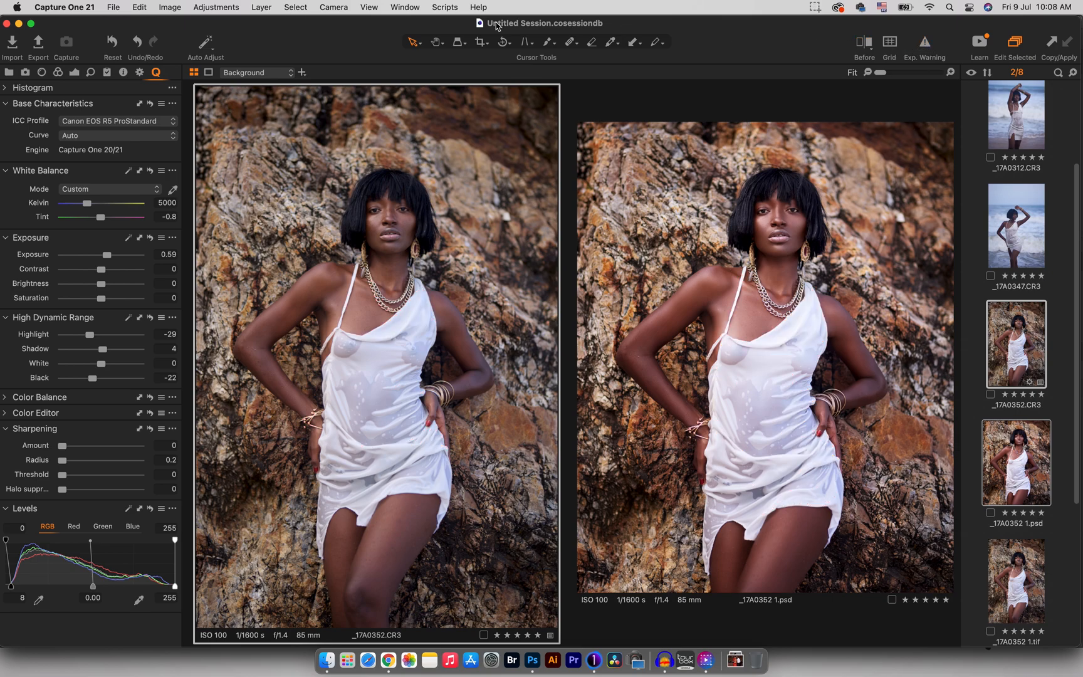
Crop _17A0352.CR3 to a 4x5 ratio of about 18.21 by 22.77 in, framing the model like the retouched version
left_click(480, 43)
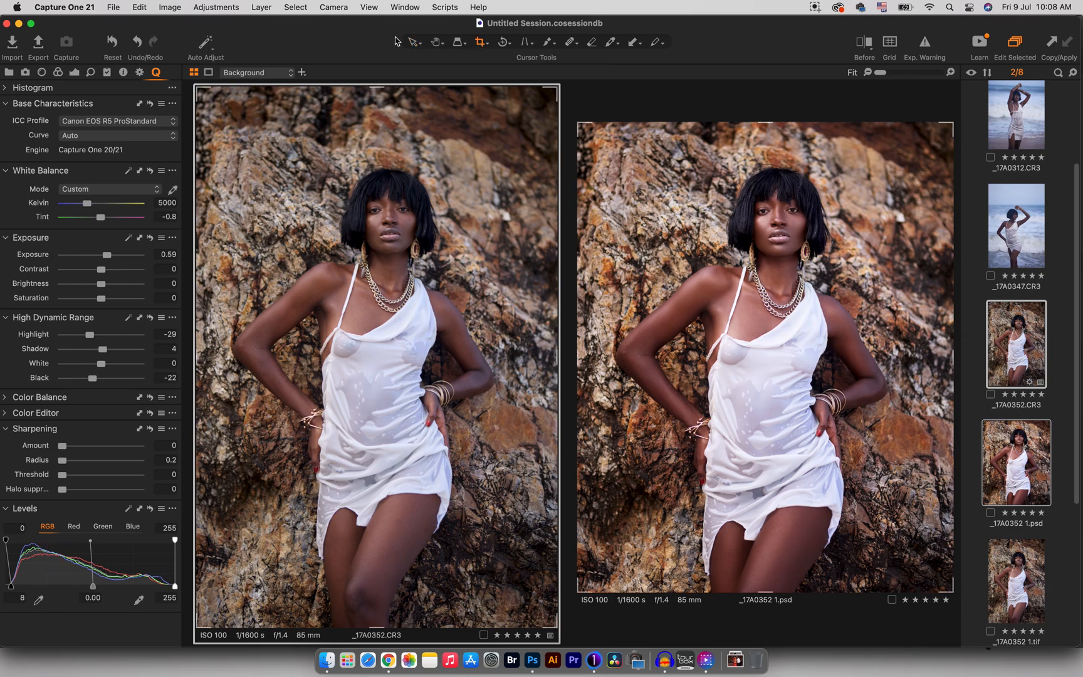
left_click(483, 43)
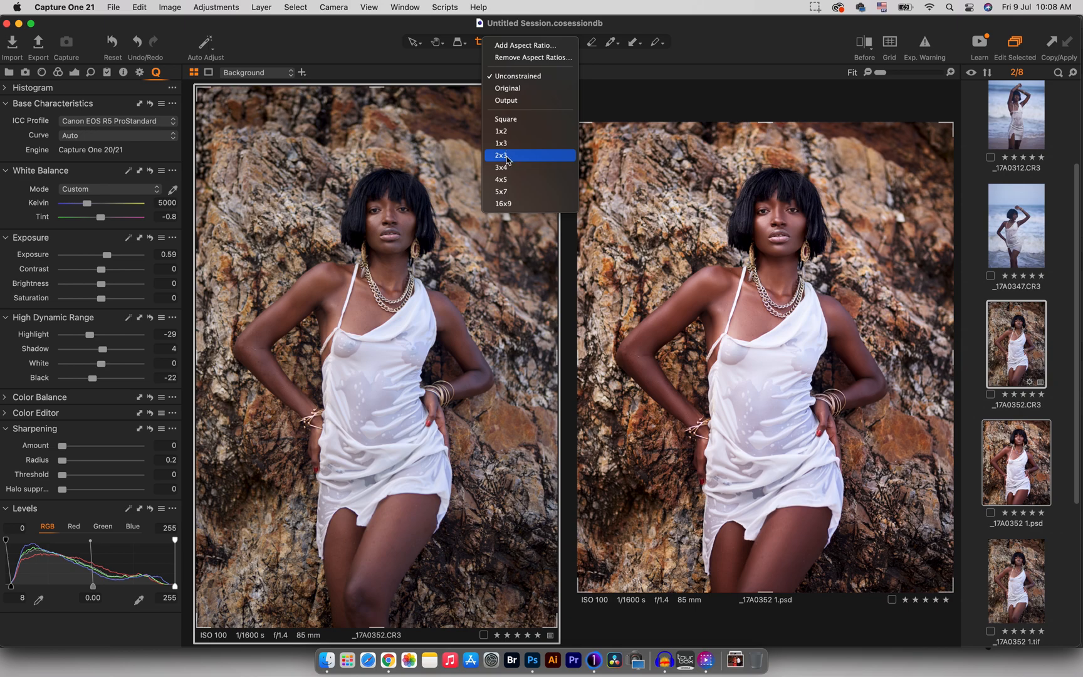
left_click(501, 180)
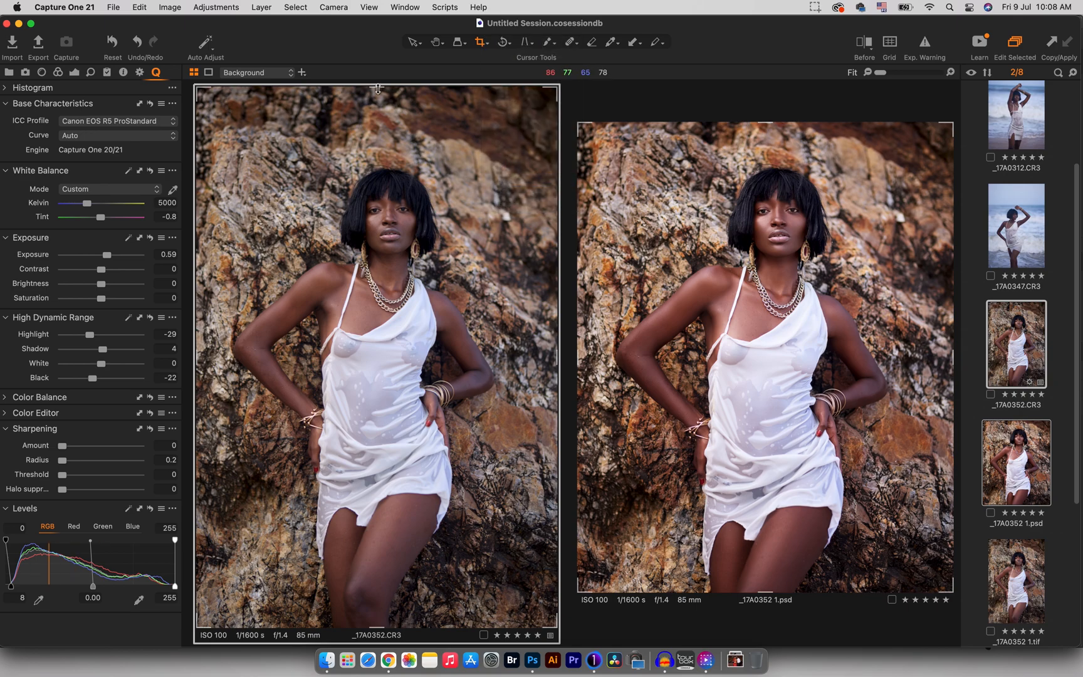
left_click_drag(376, 88, 376, 177)
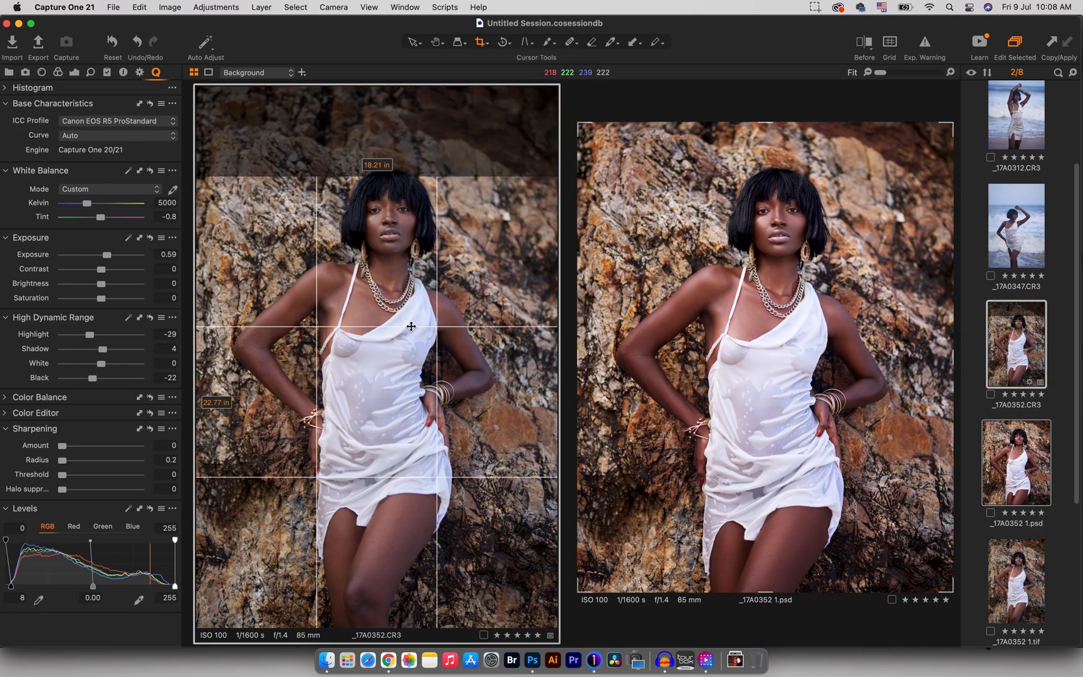
left_click_drag(414, 366, 416, 322)
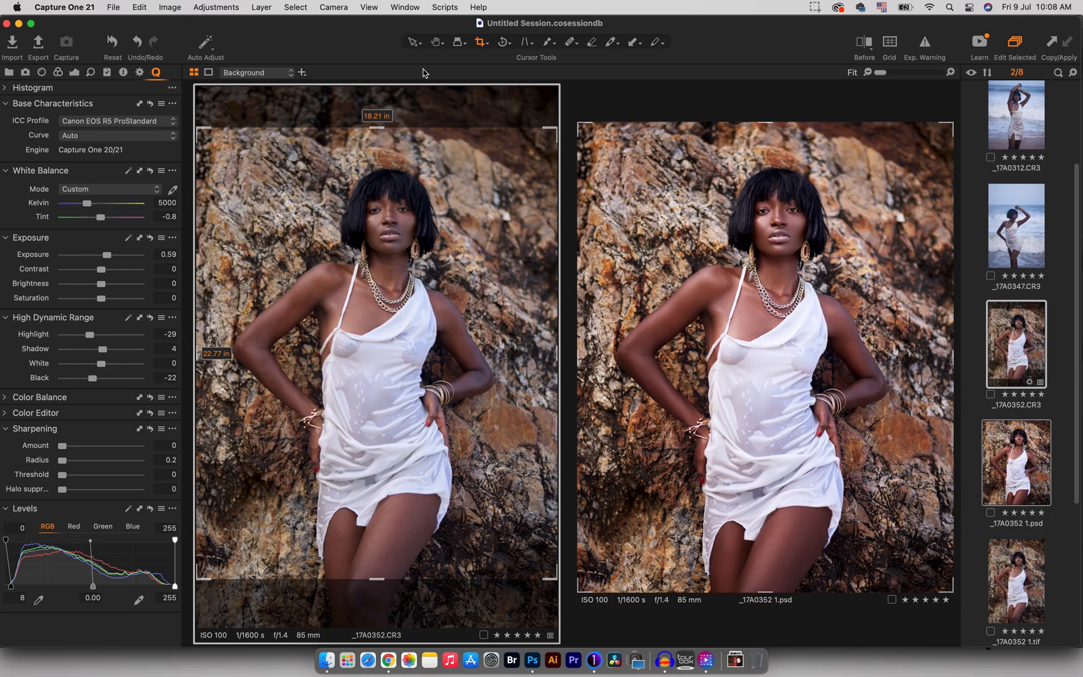
left_click(414, 43)
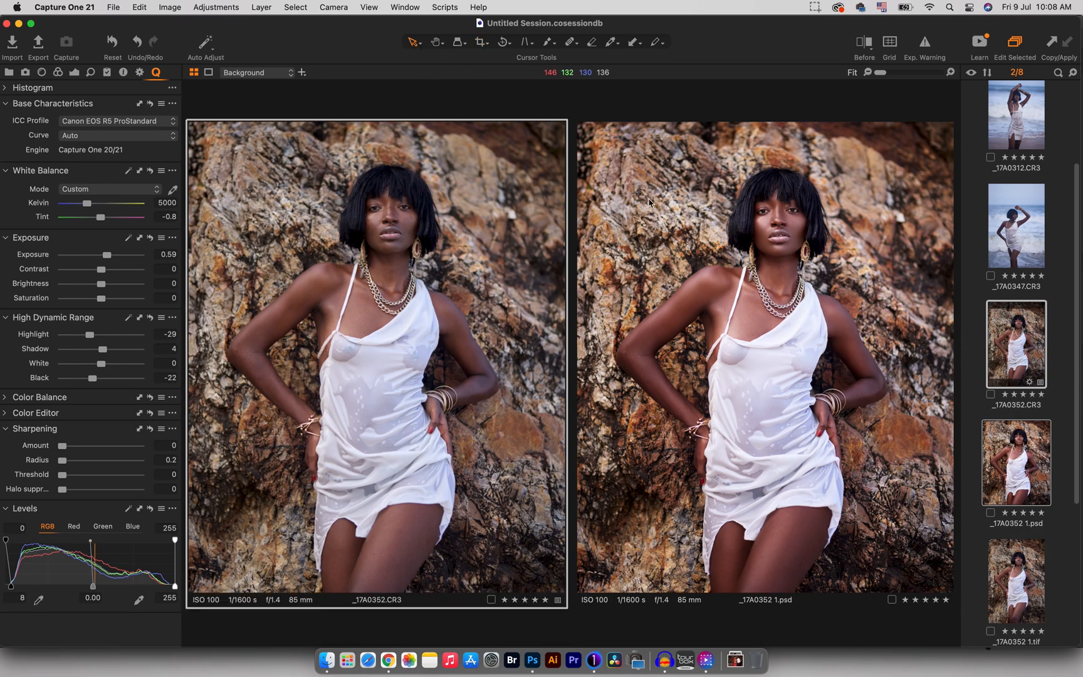